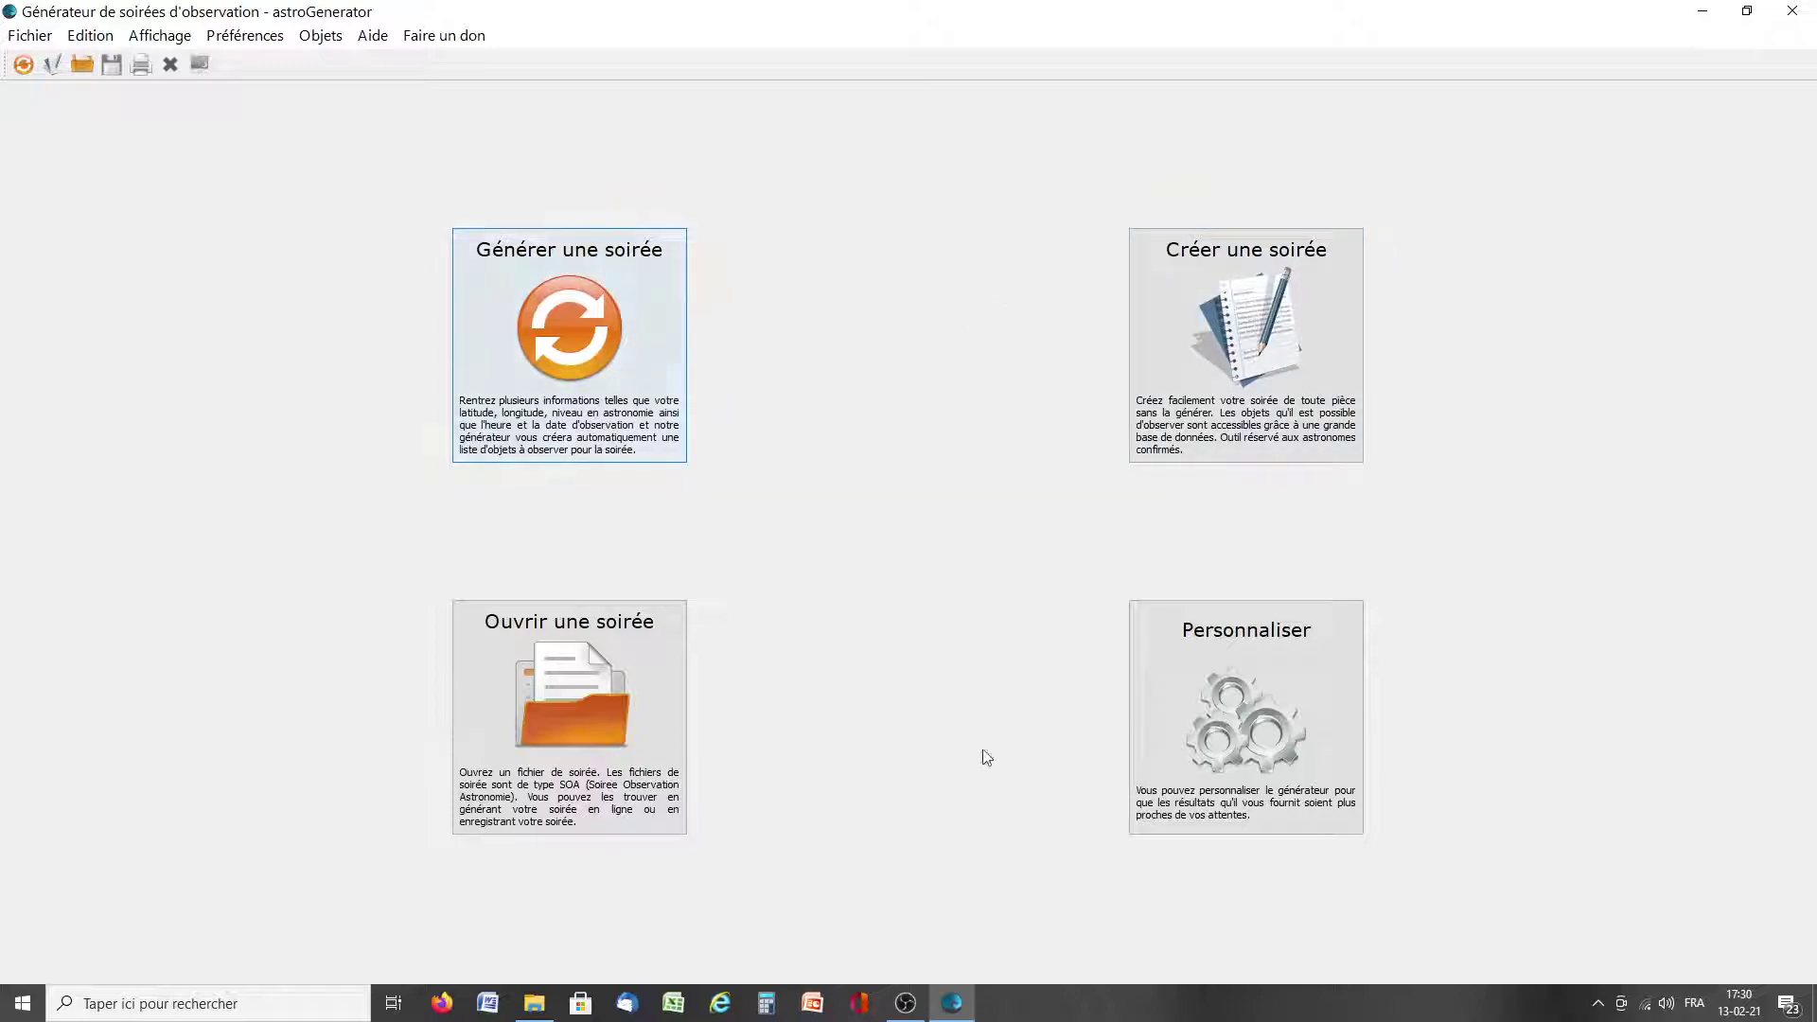
- Open the preferences and look through the Localisation, Télescope, Oculaires, Générateur, PDF and Carte du ciel sections
{"action": "left_click", "coordinate": [1236, 753]}
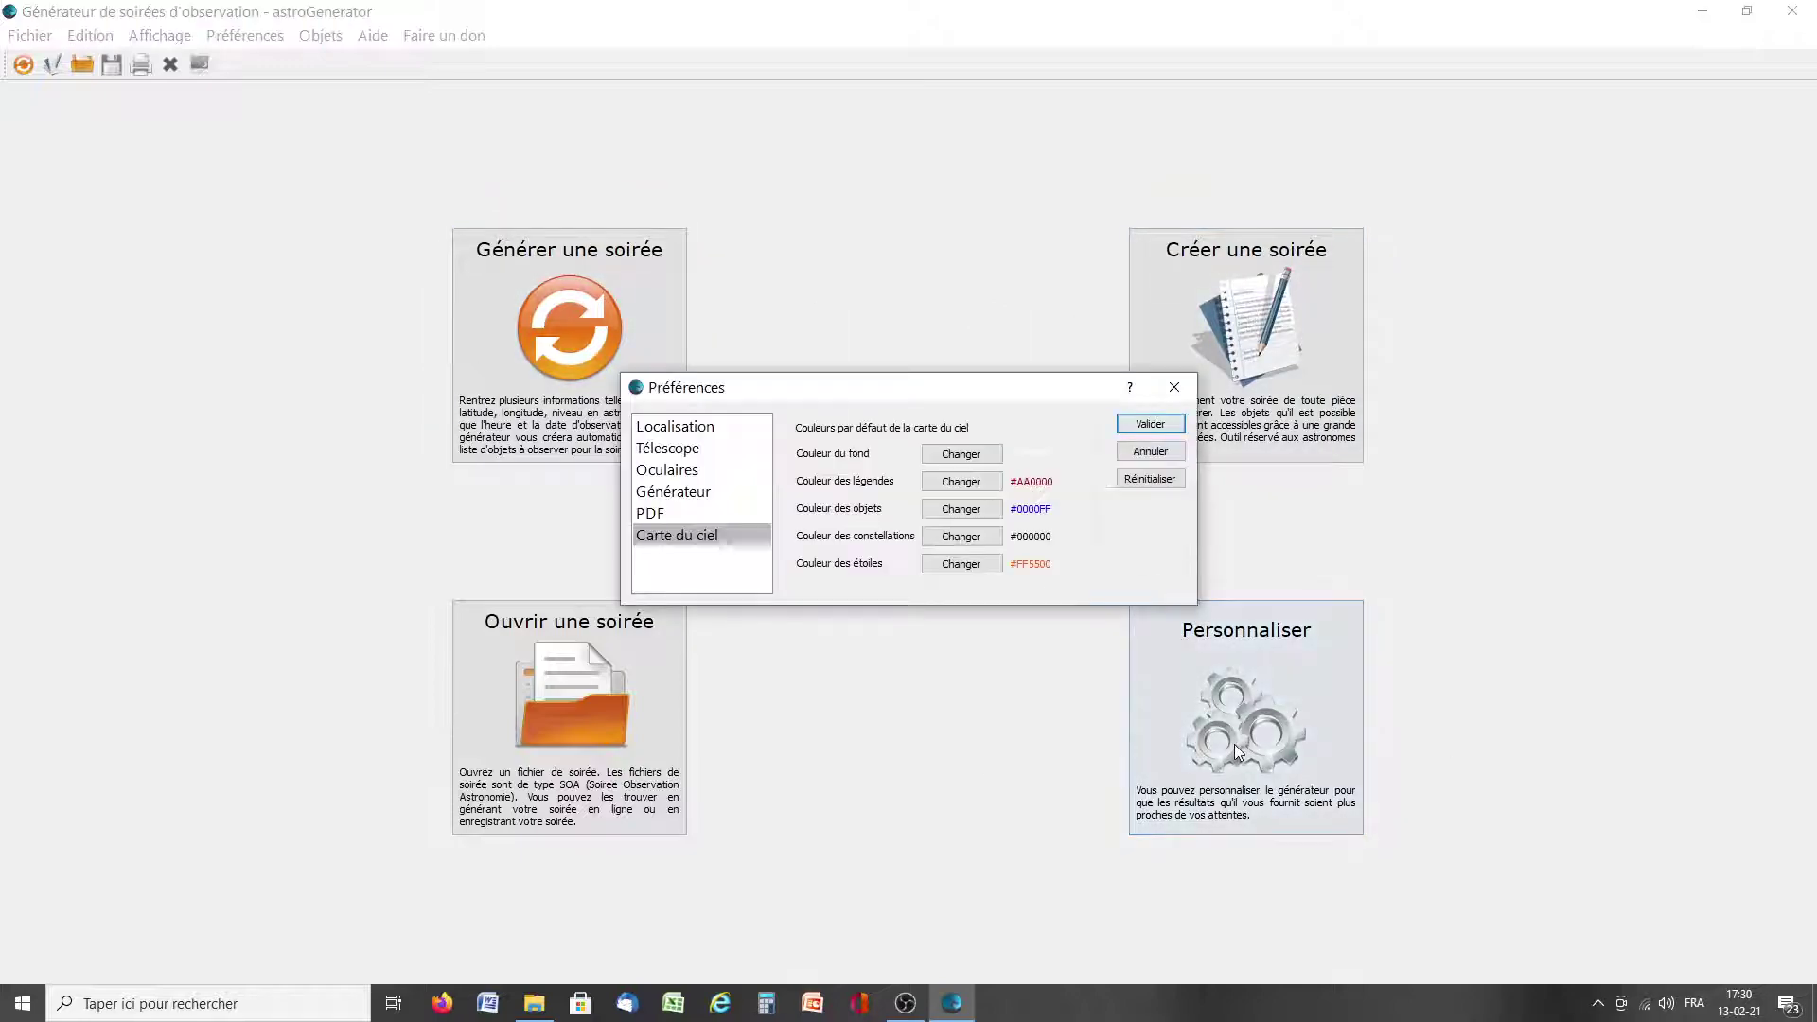
{"action": "left_click", "coordinate": [688, 426]}
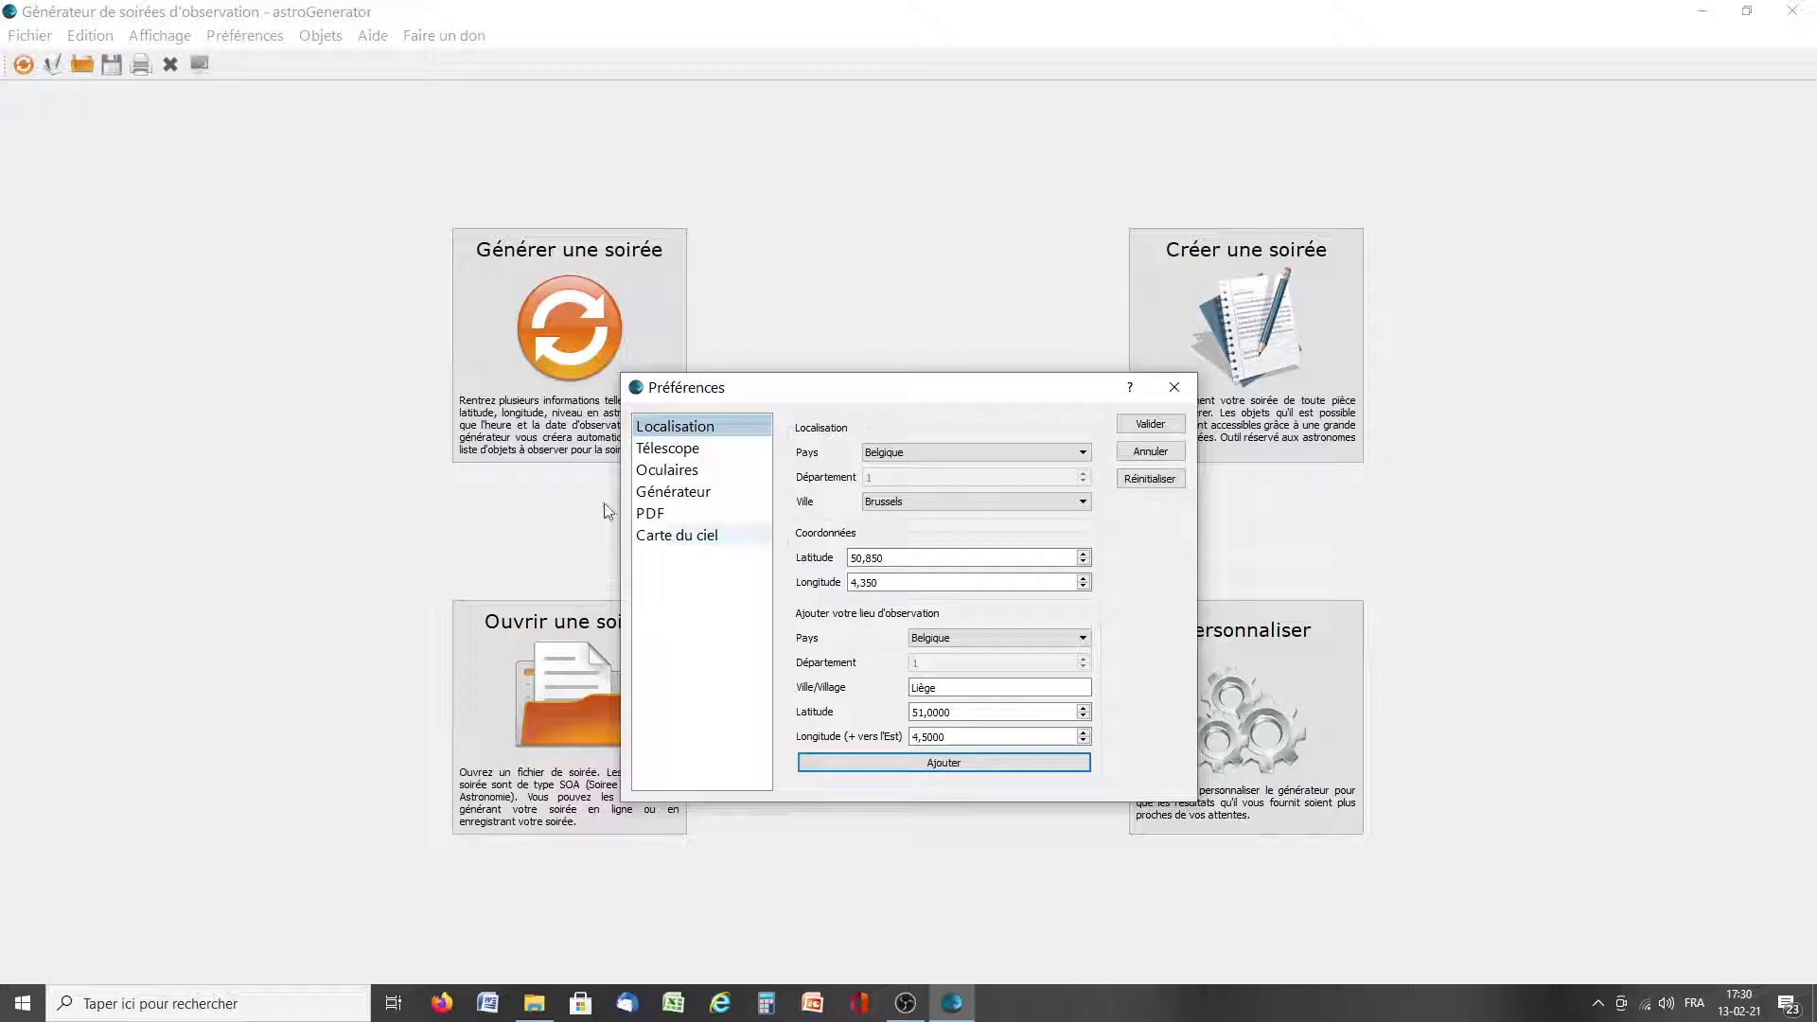
{"action": "left_click", "coordinate": [667, 449]}
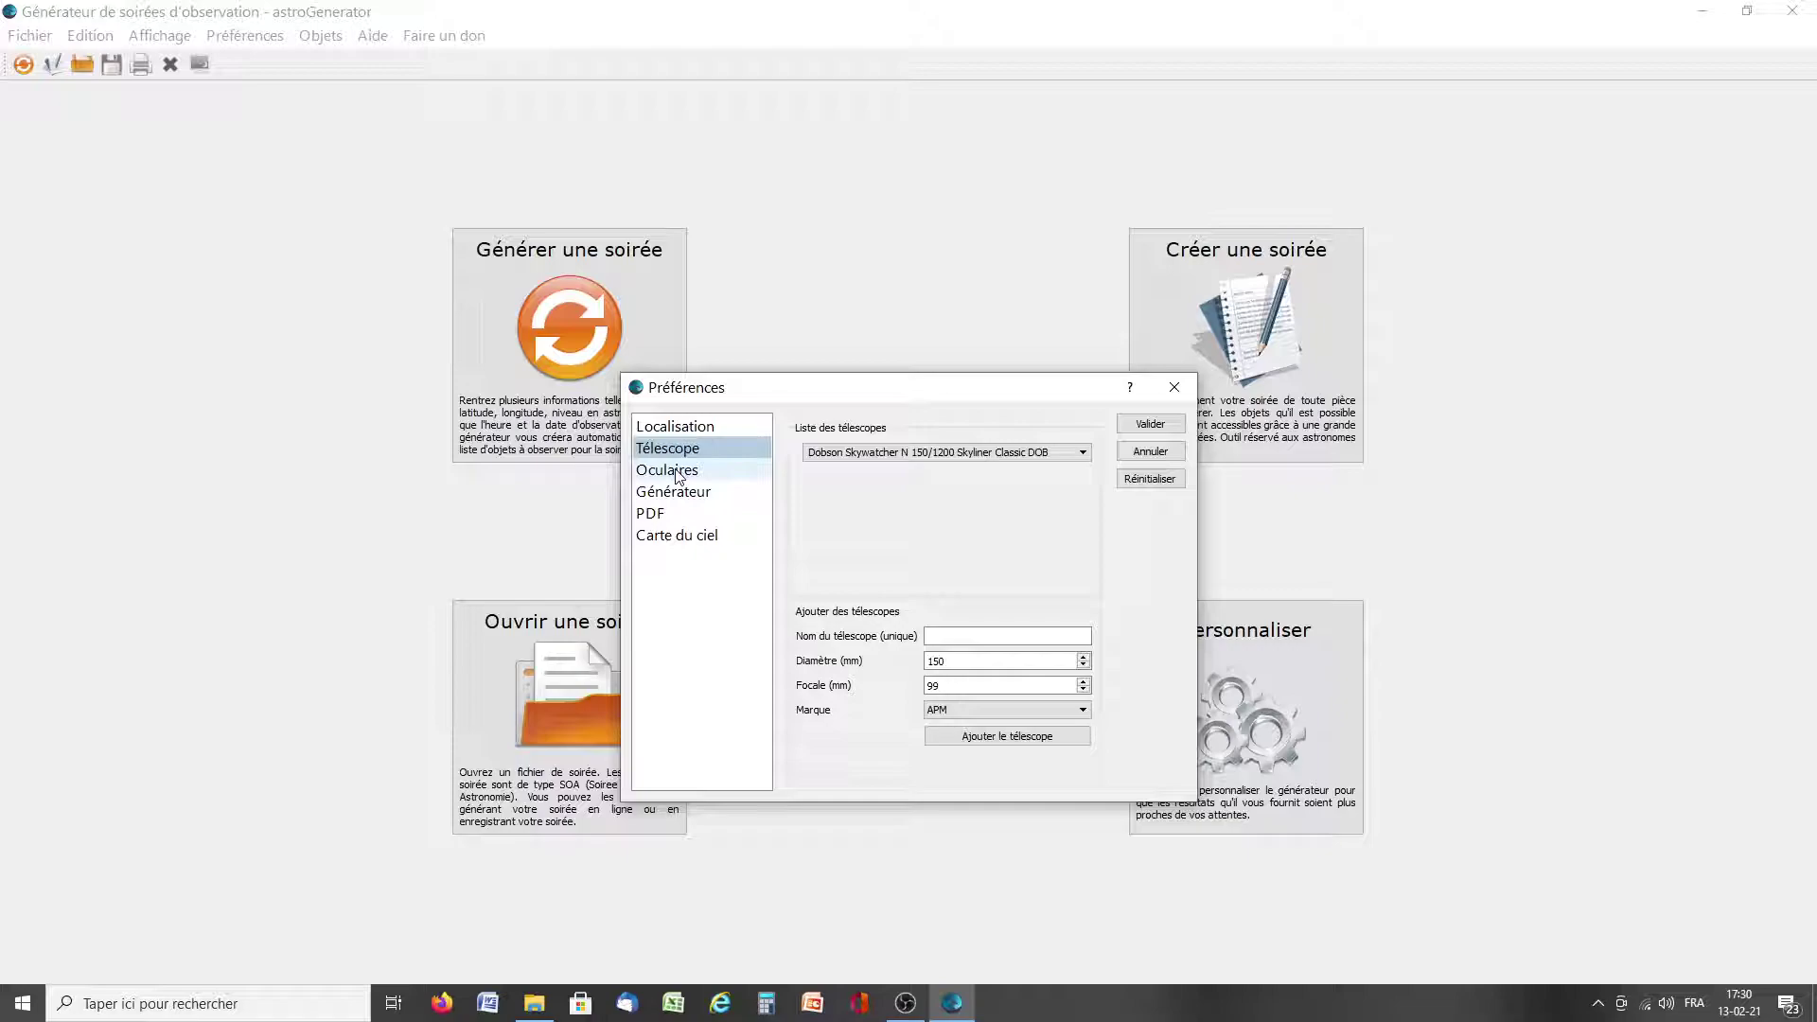
{"action": "left_click", "coordinate": [687, 473]}
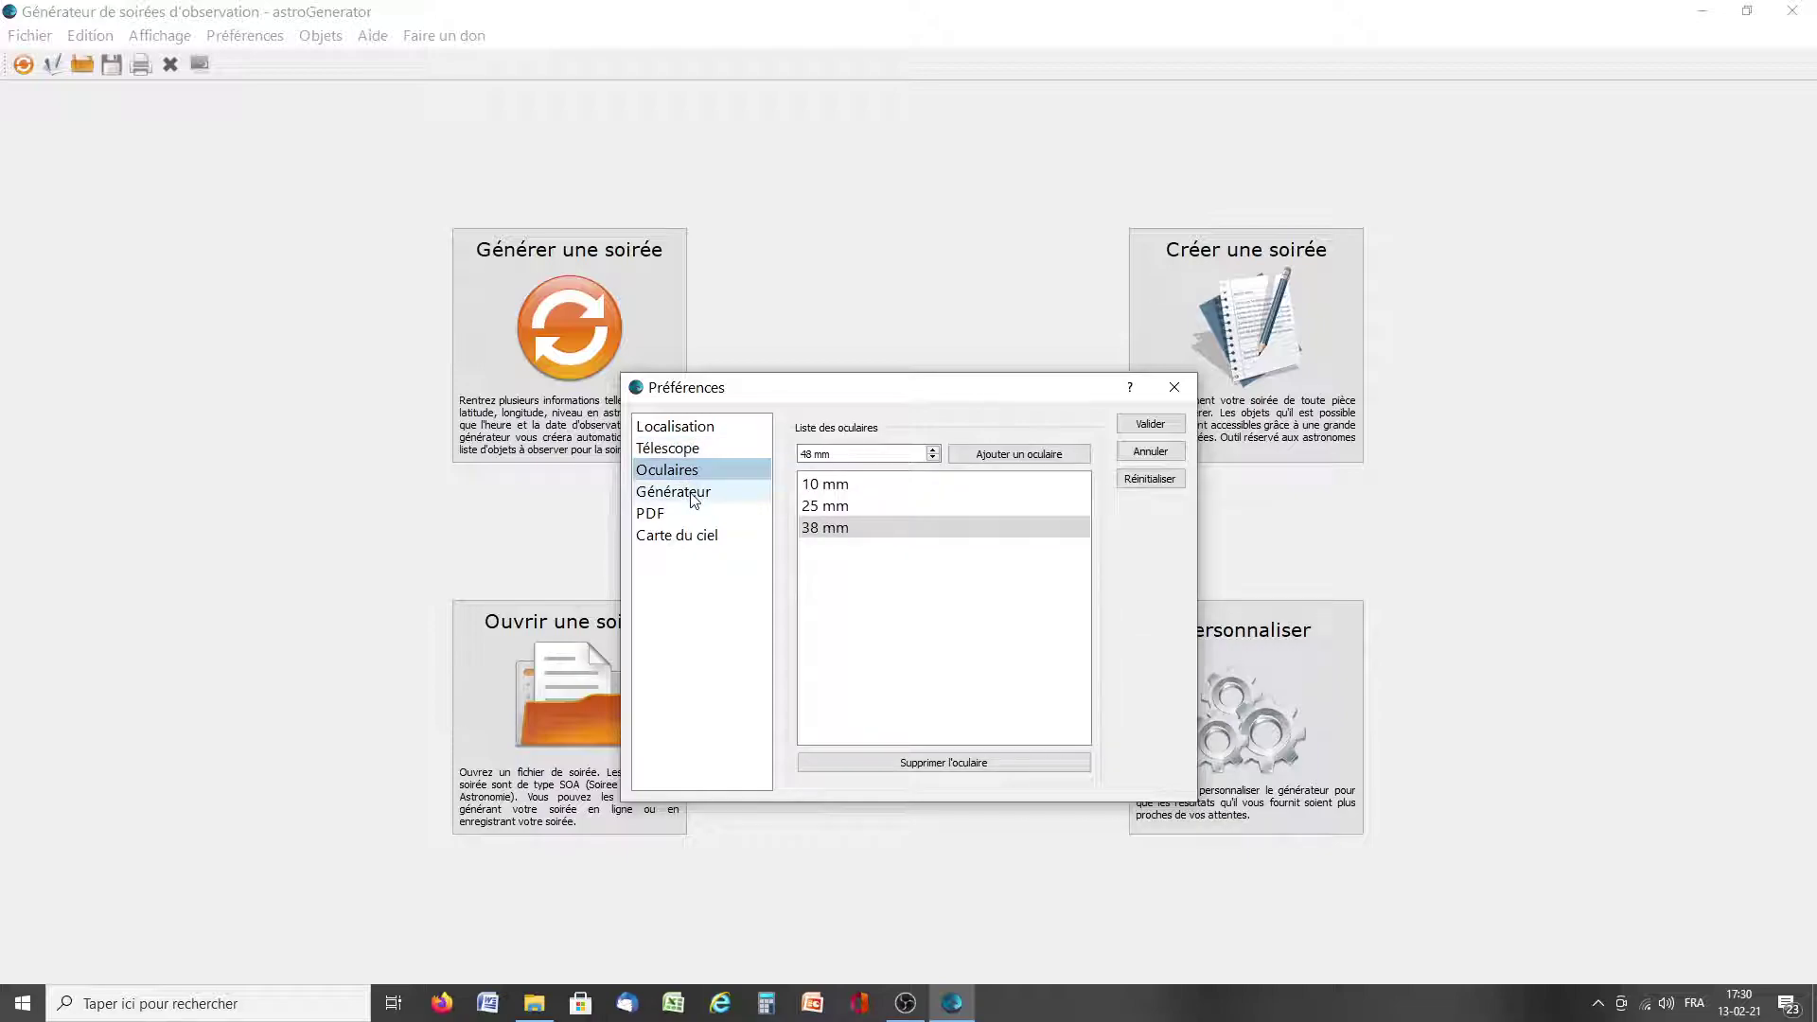
{"action": "left_click", "coordinate": [694, 497]}
{"action": "left_click", "coordinate": [672, 516]}
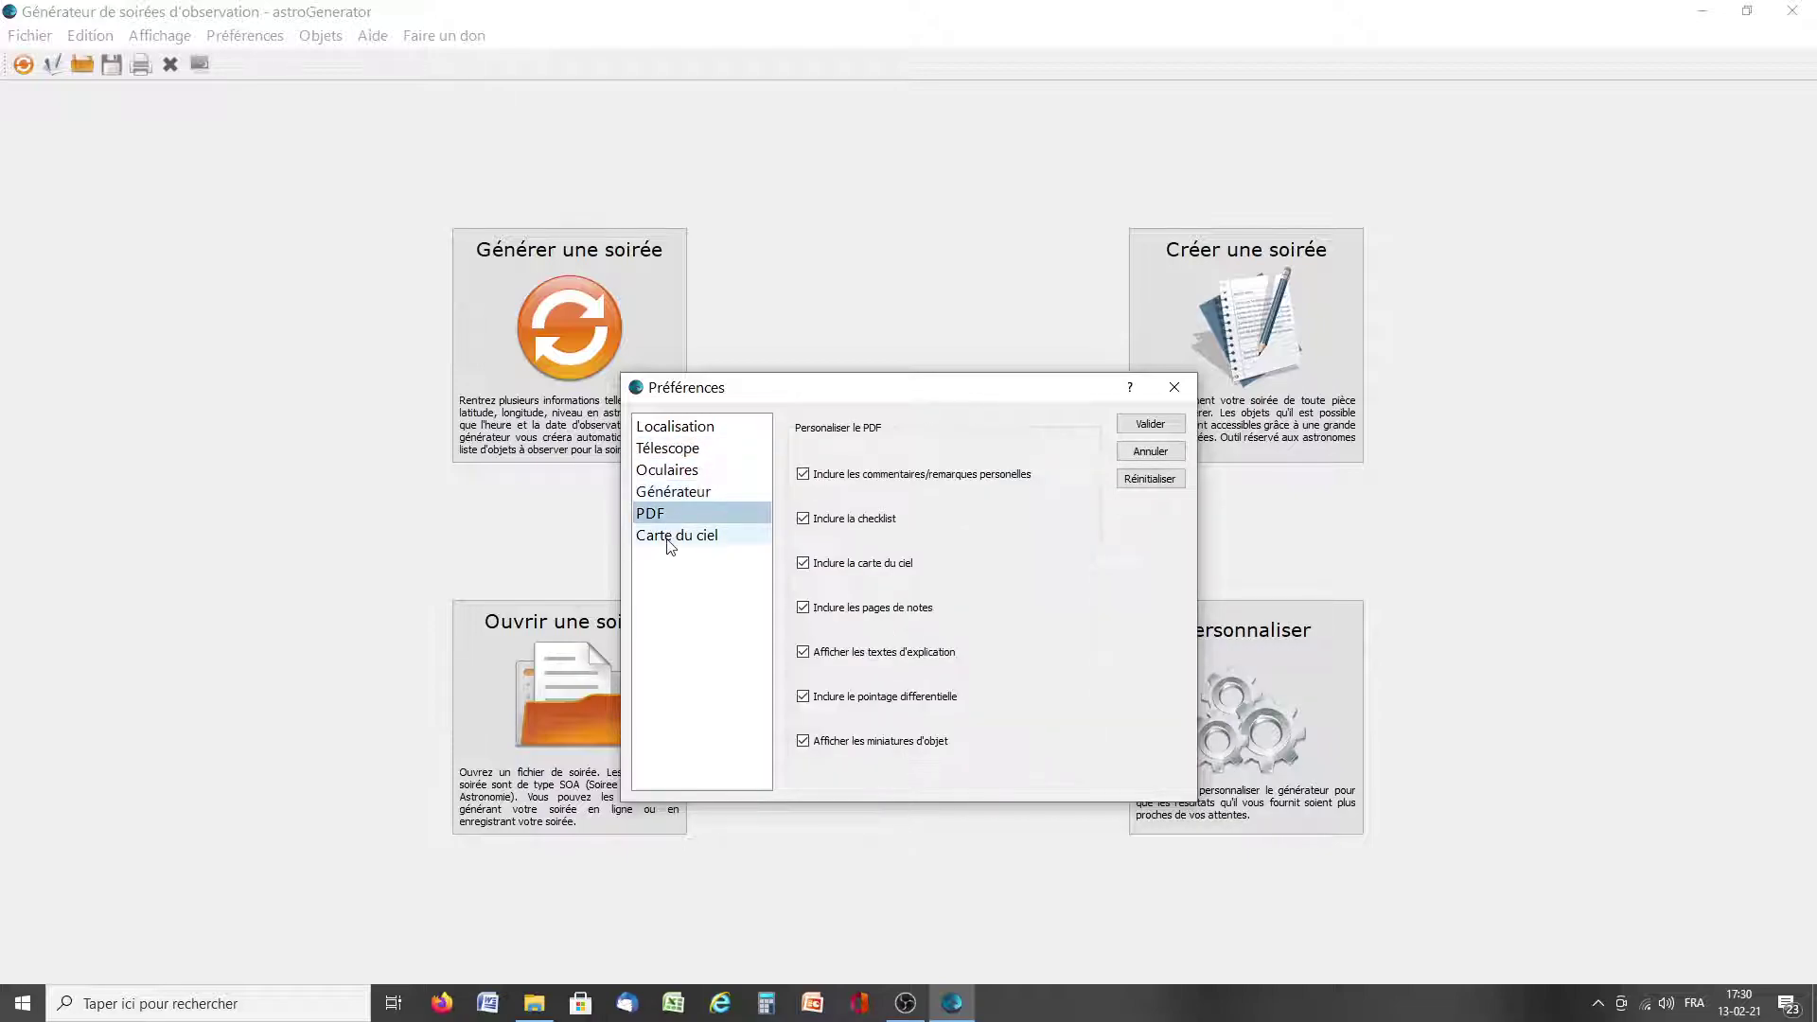
{"action": "left_click", "coordinate": [669, 540]}
- Review the location preferences and browse the list of available telescopes without changing the selected one
{"action": "left_click", "coordinate": [705, 428]}
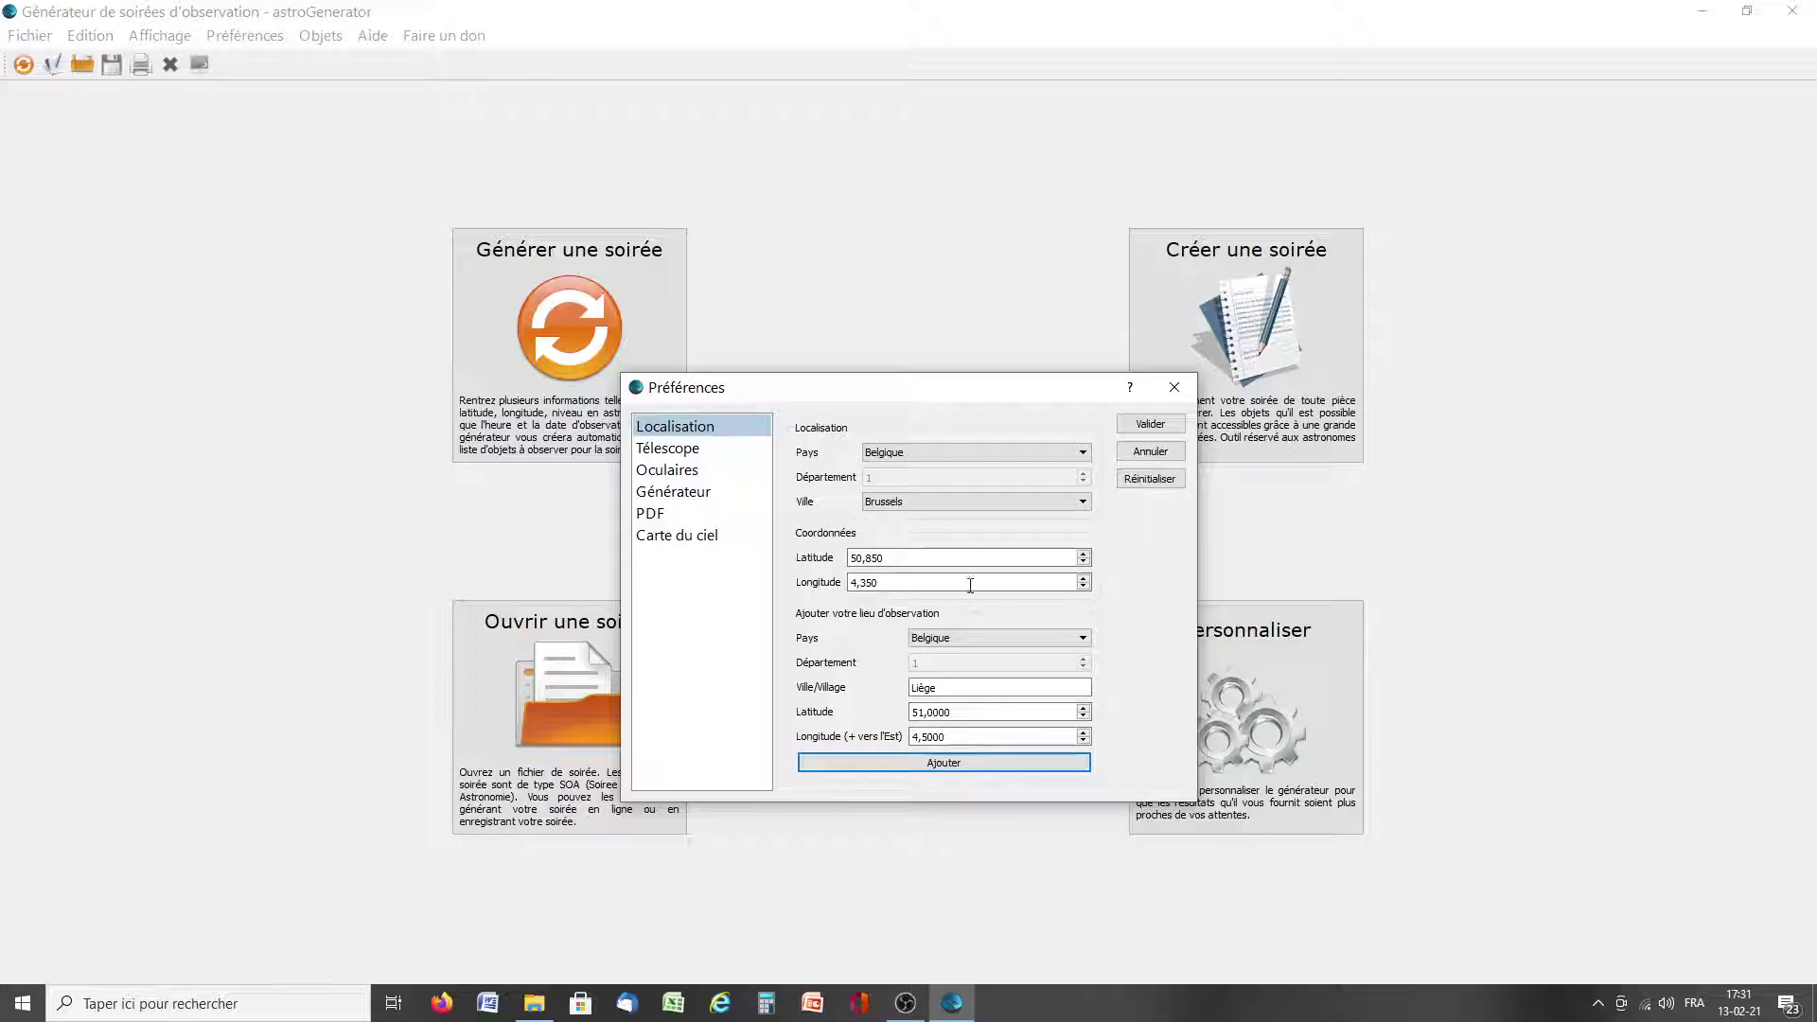
{"action": "left_click", "coordinate": [712, 451]}
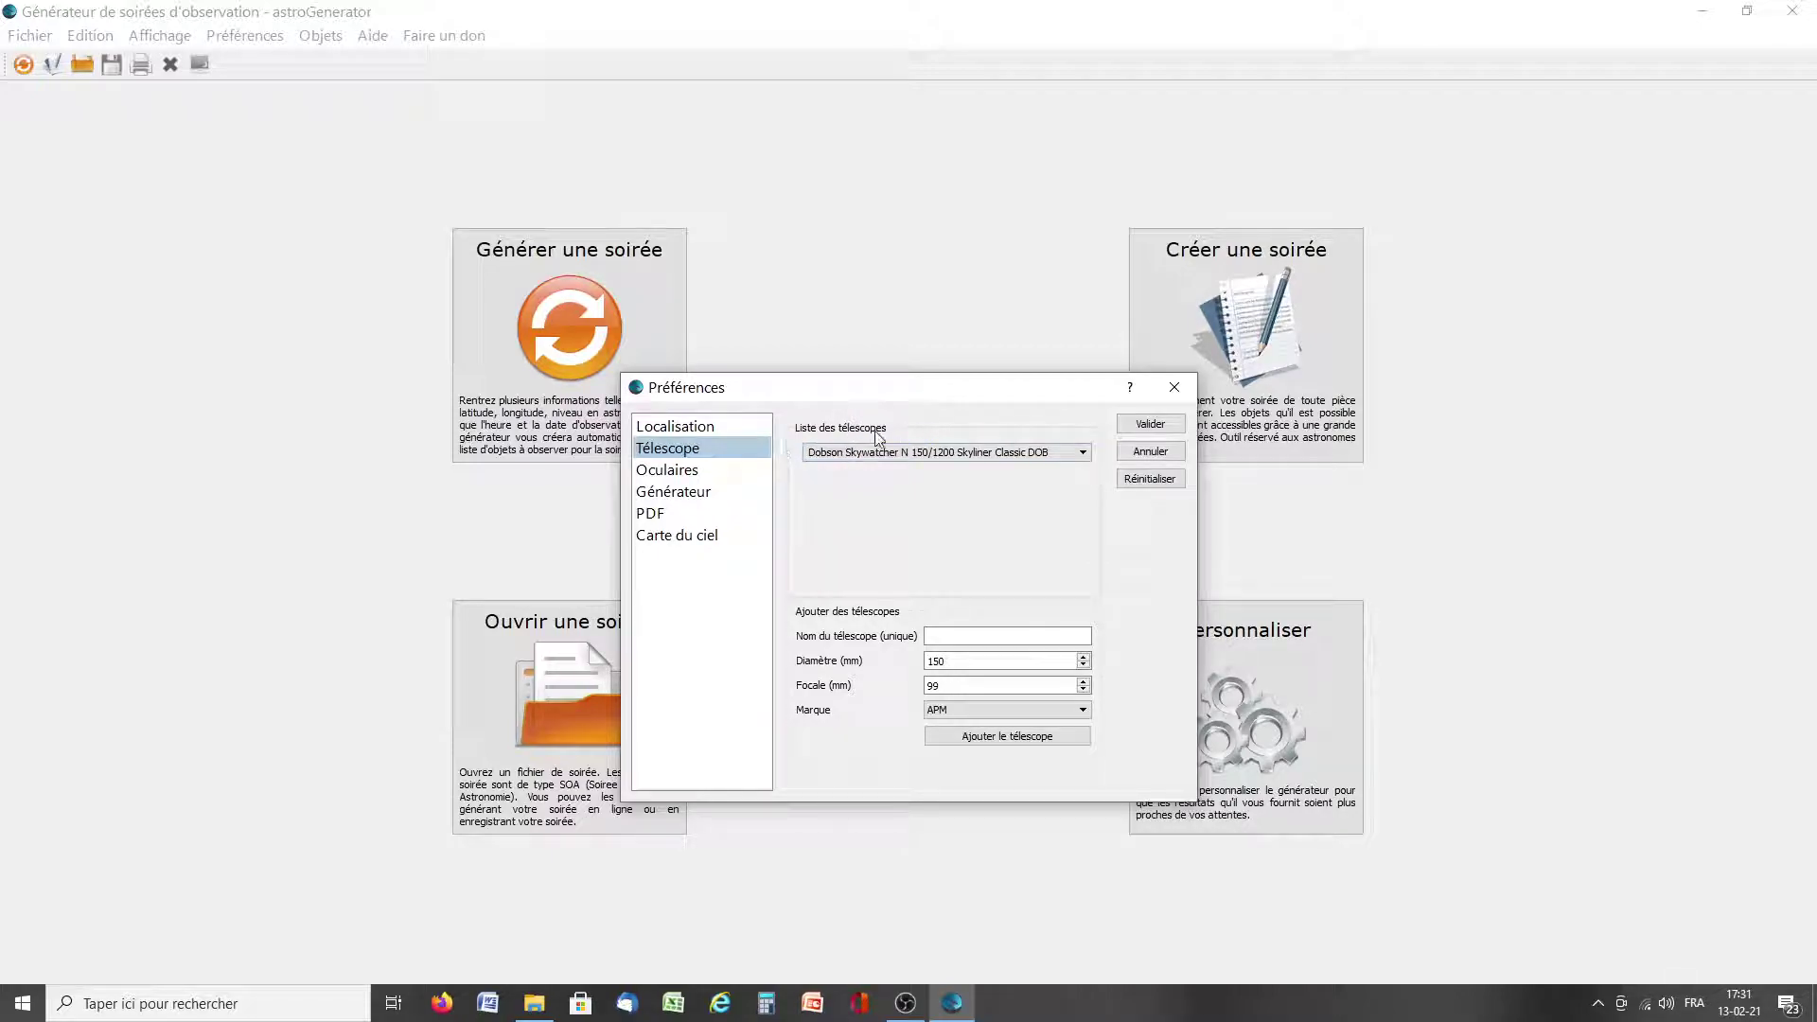
{"action": "left_click", "coordinate": [935, 454]}
{"action": "scroll", "coordinate": [908, 534], "scroll_direction": "down", "scroll_amount": 1}
{"action": "scroll", "coordinate": [909, 534], "scroll_direction": "down", "scroll_amount": 4}
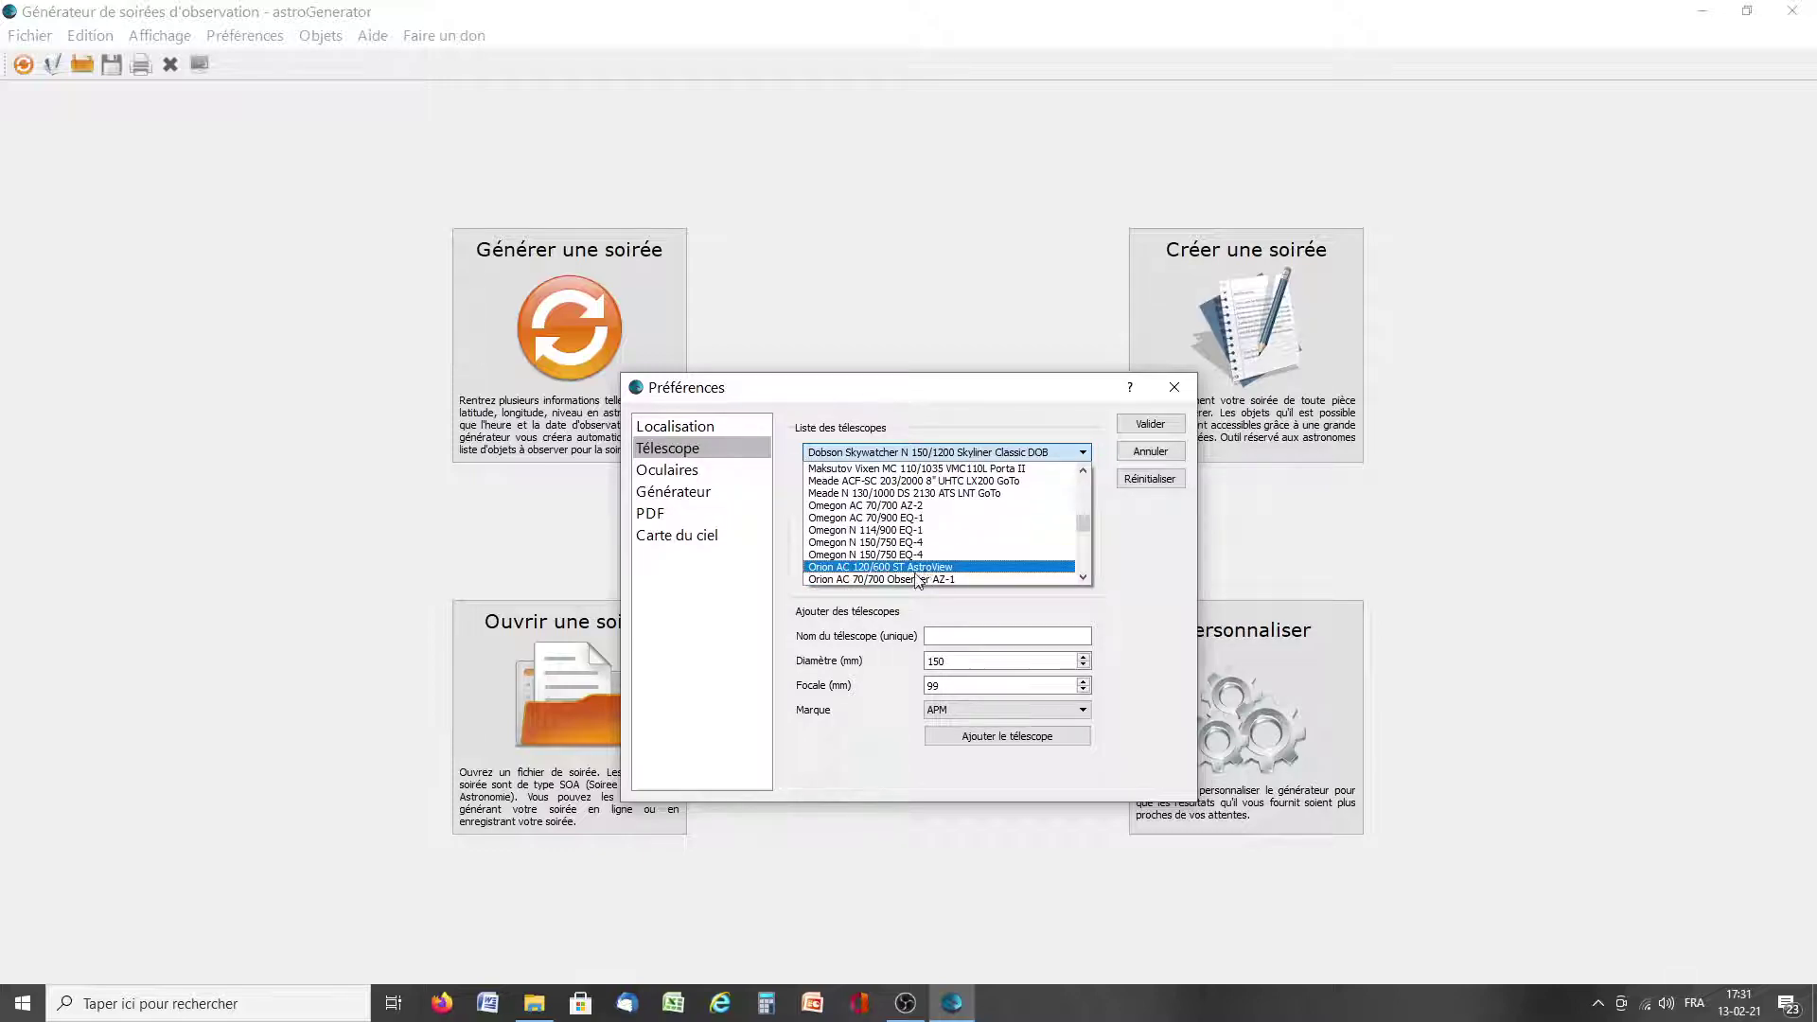
{"action": "left_click", "coordinate": [1170, 544]}
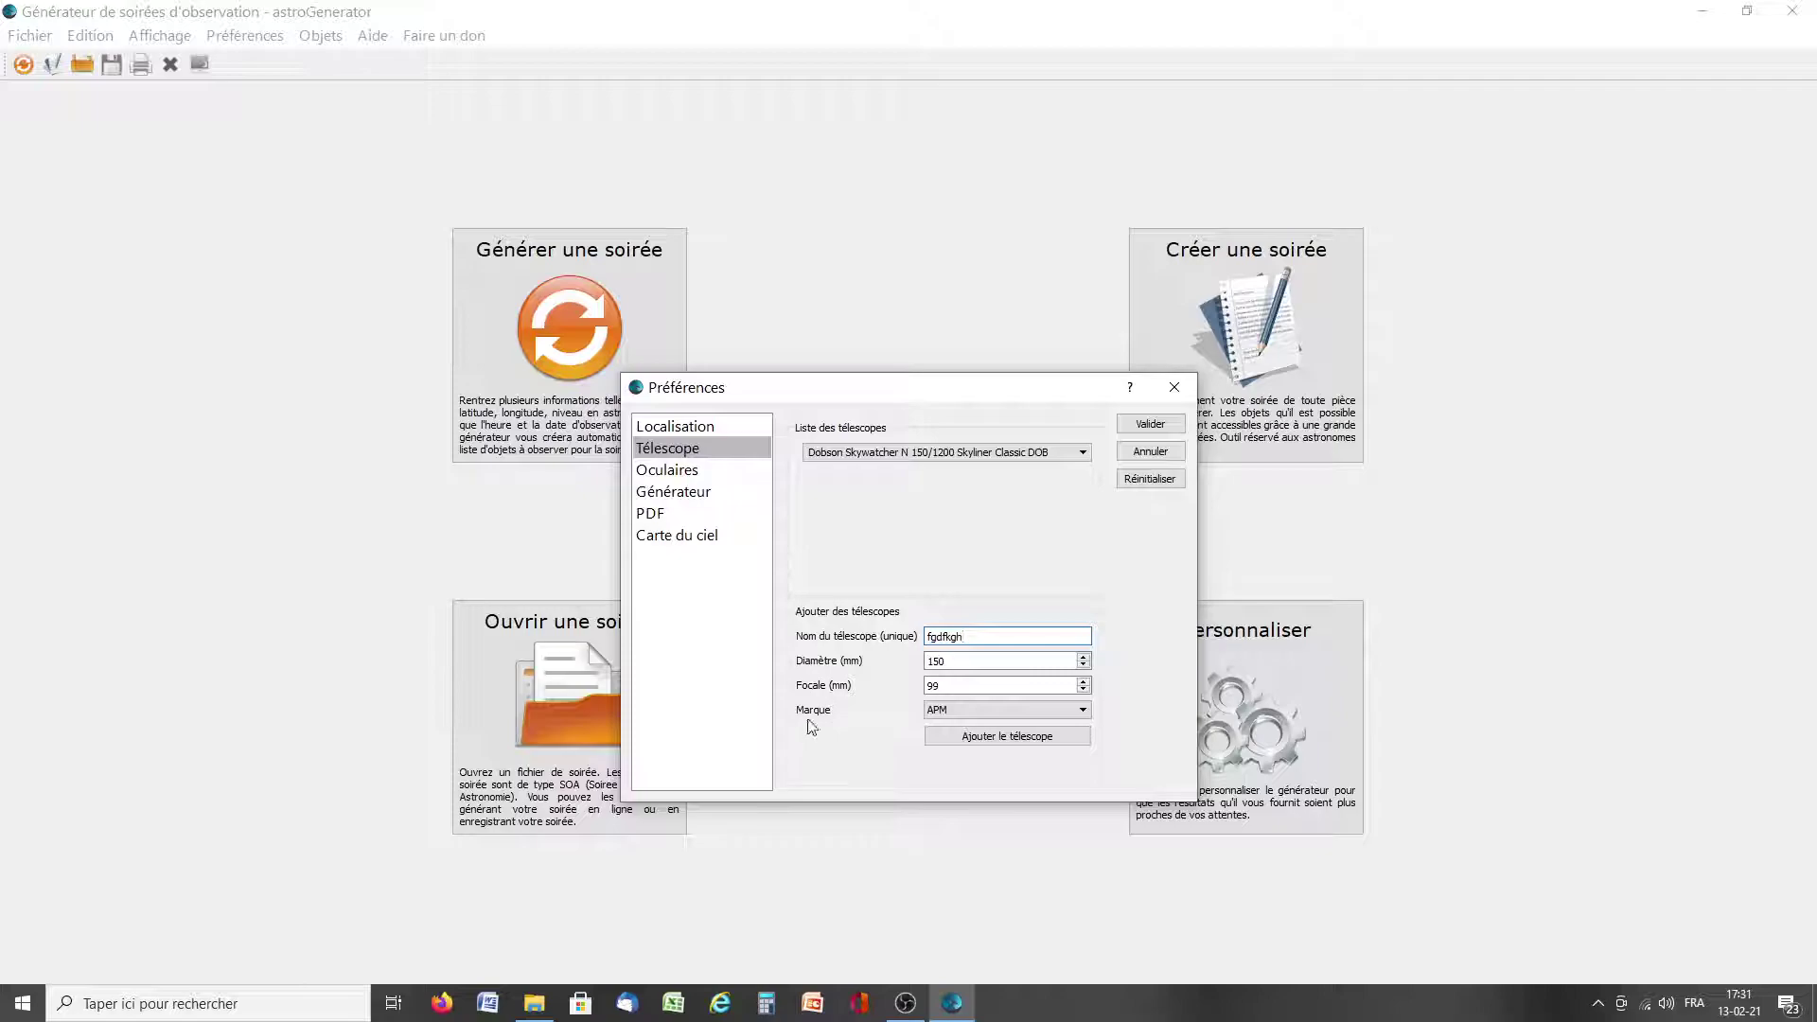
- Look through the brands offered for adding a new telescope and choose APM
{"action": "left_click", "coordinate": [1001, 710]}
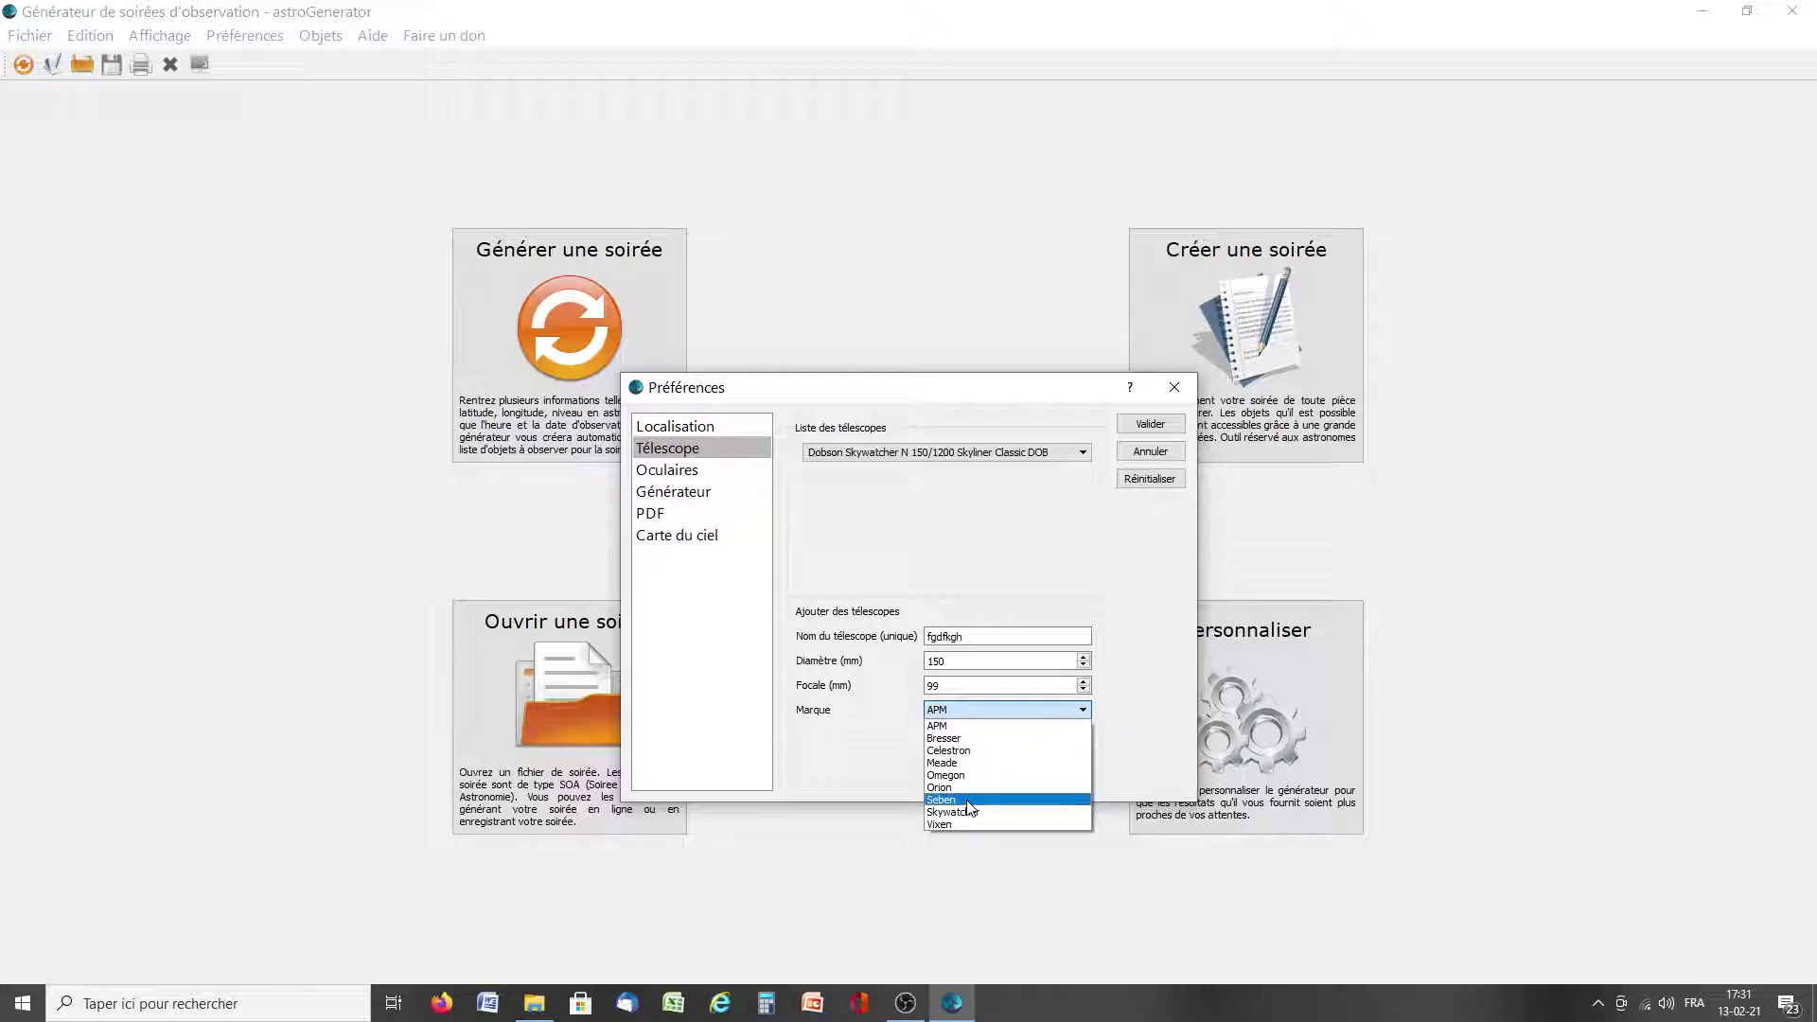
{"action": "left_click", "coordinate": [848, 736]}
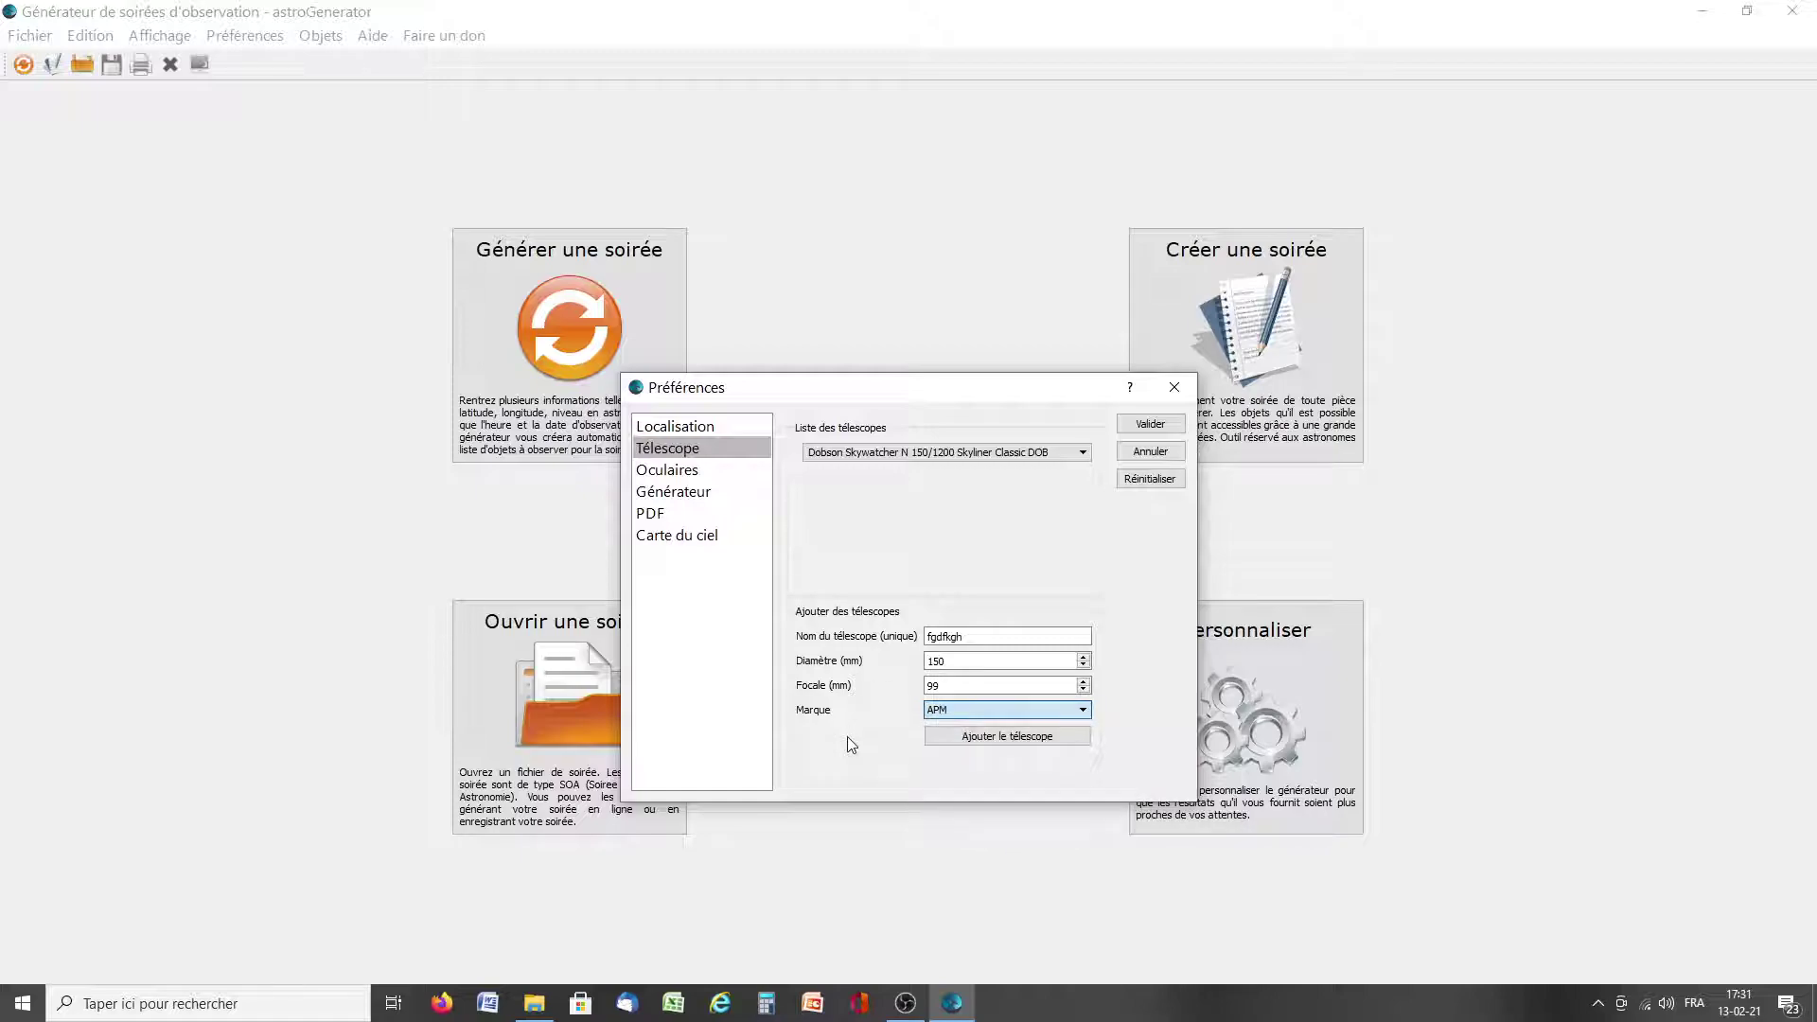
{"action": "left_click", "coordinate": [945, 711]}
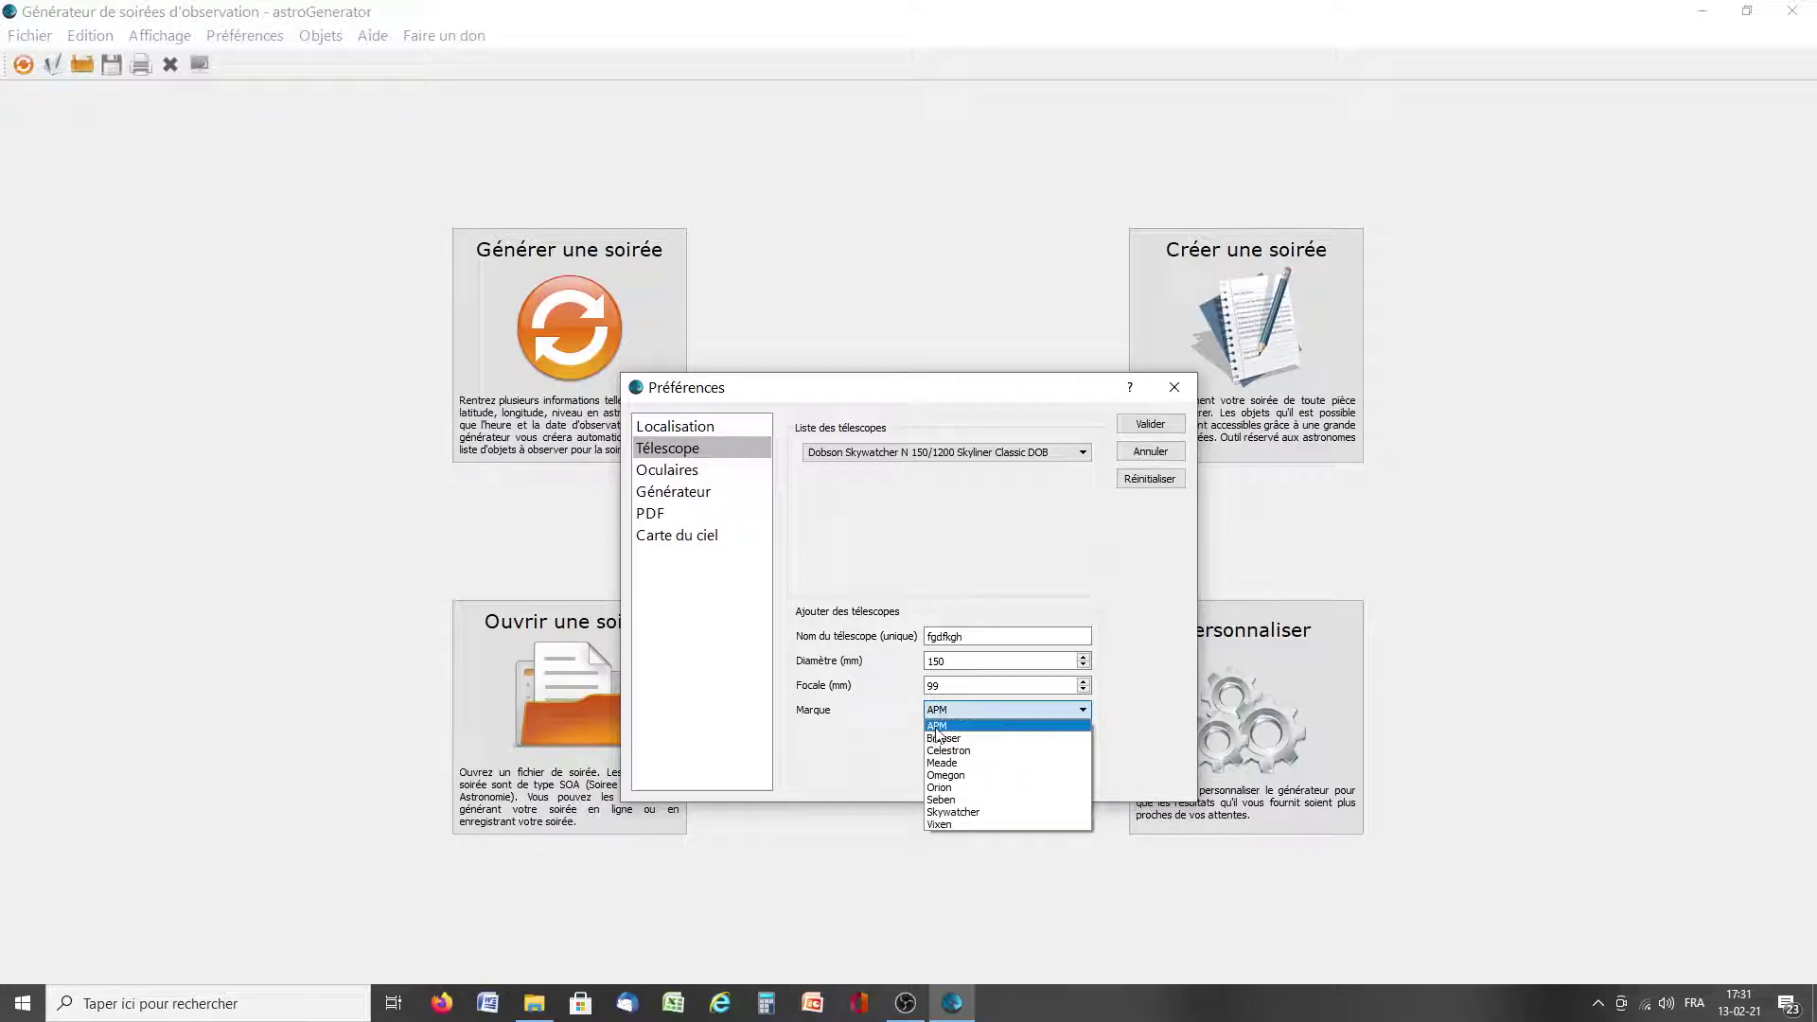
{"action": "left_click", "coordinate": [945, 727]}
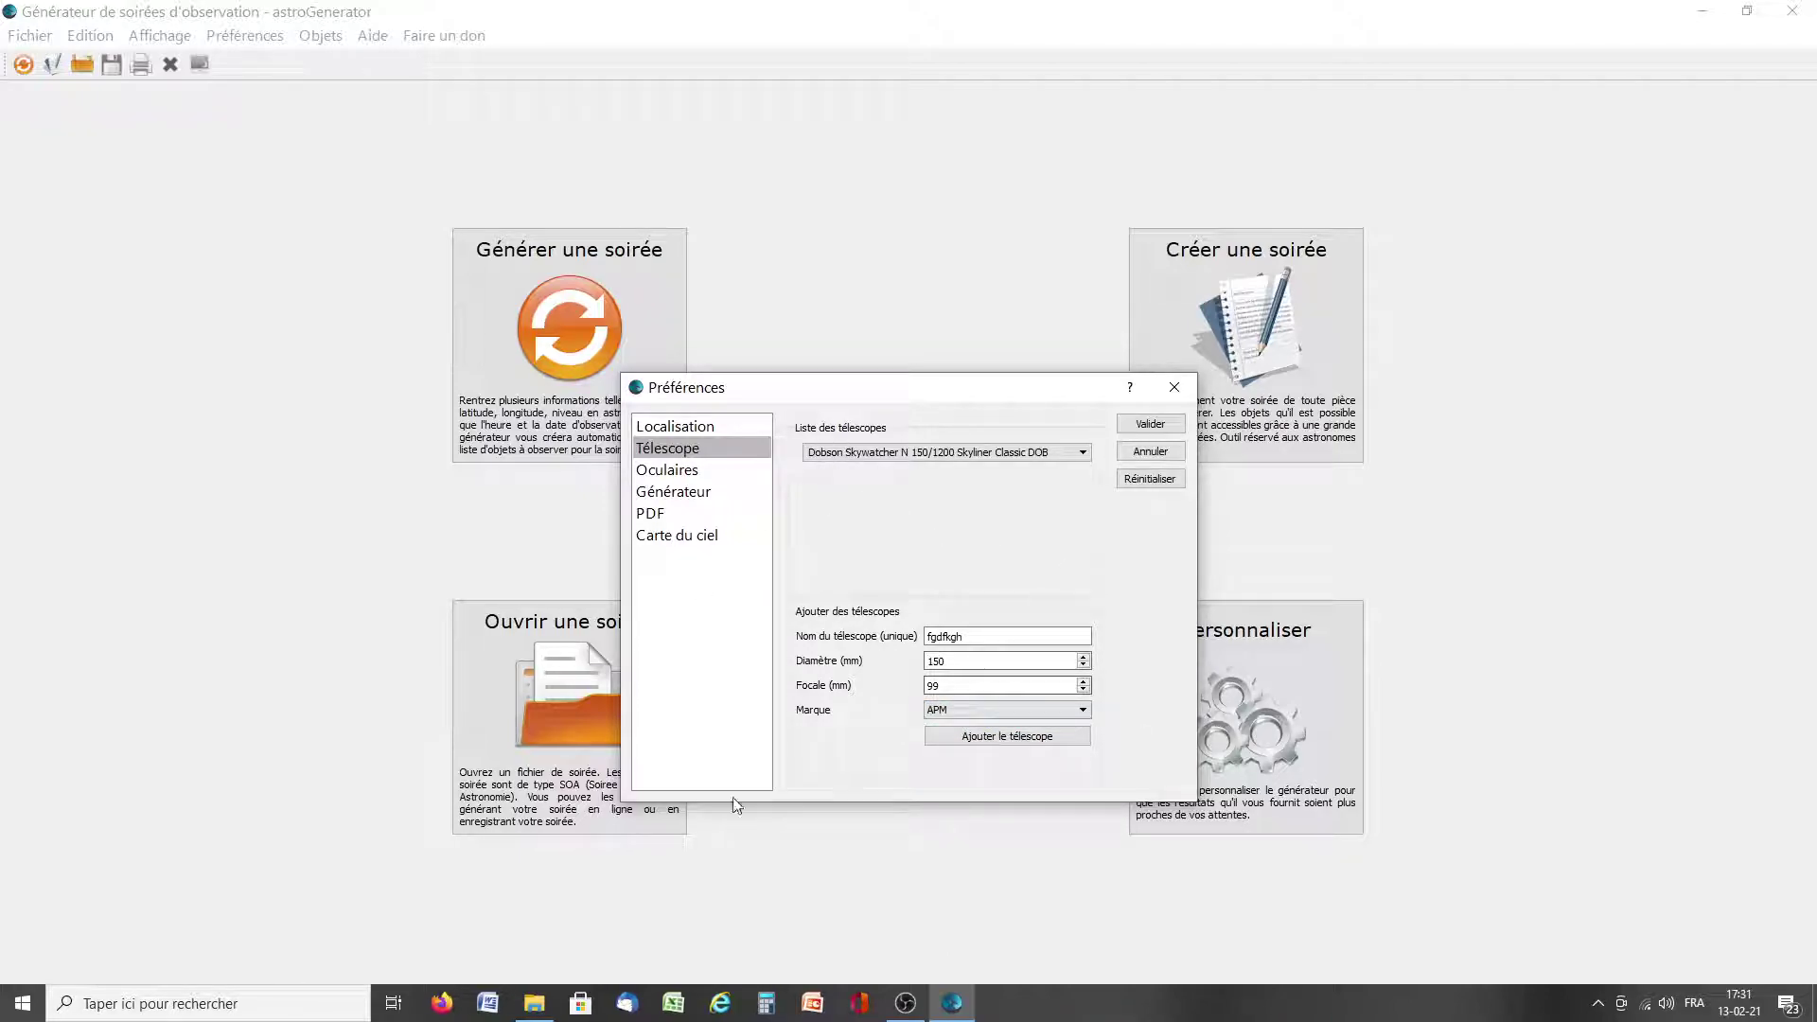
- Add an 8 mm eyepiece to the eyepiece list
{"action": "left_click", "coordinate": [675, 468]}
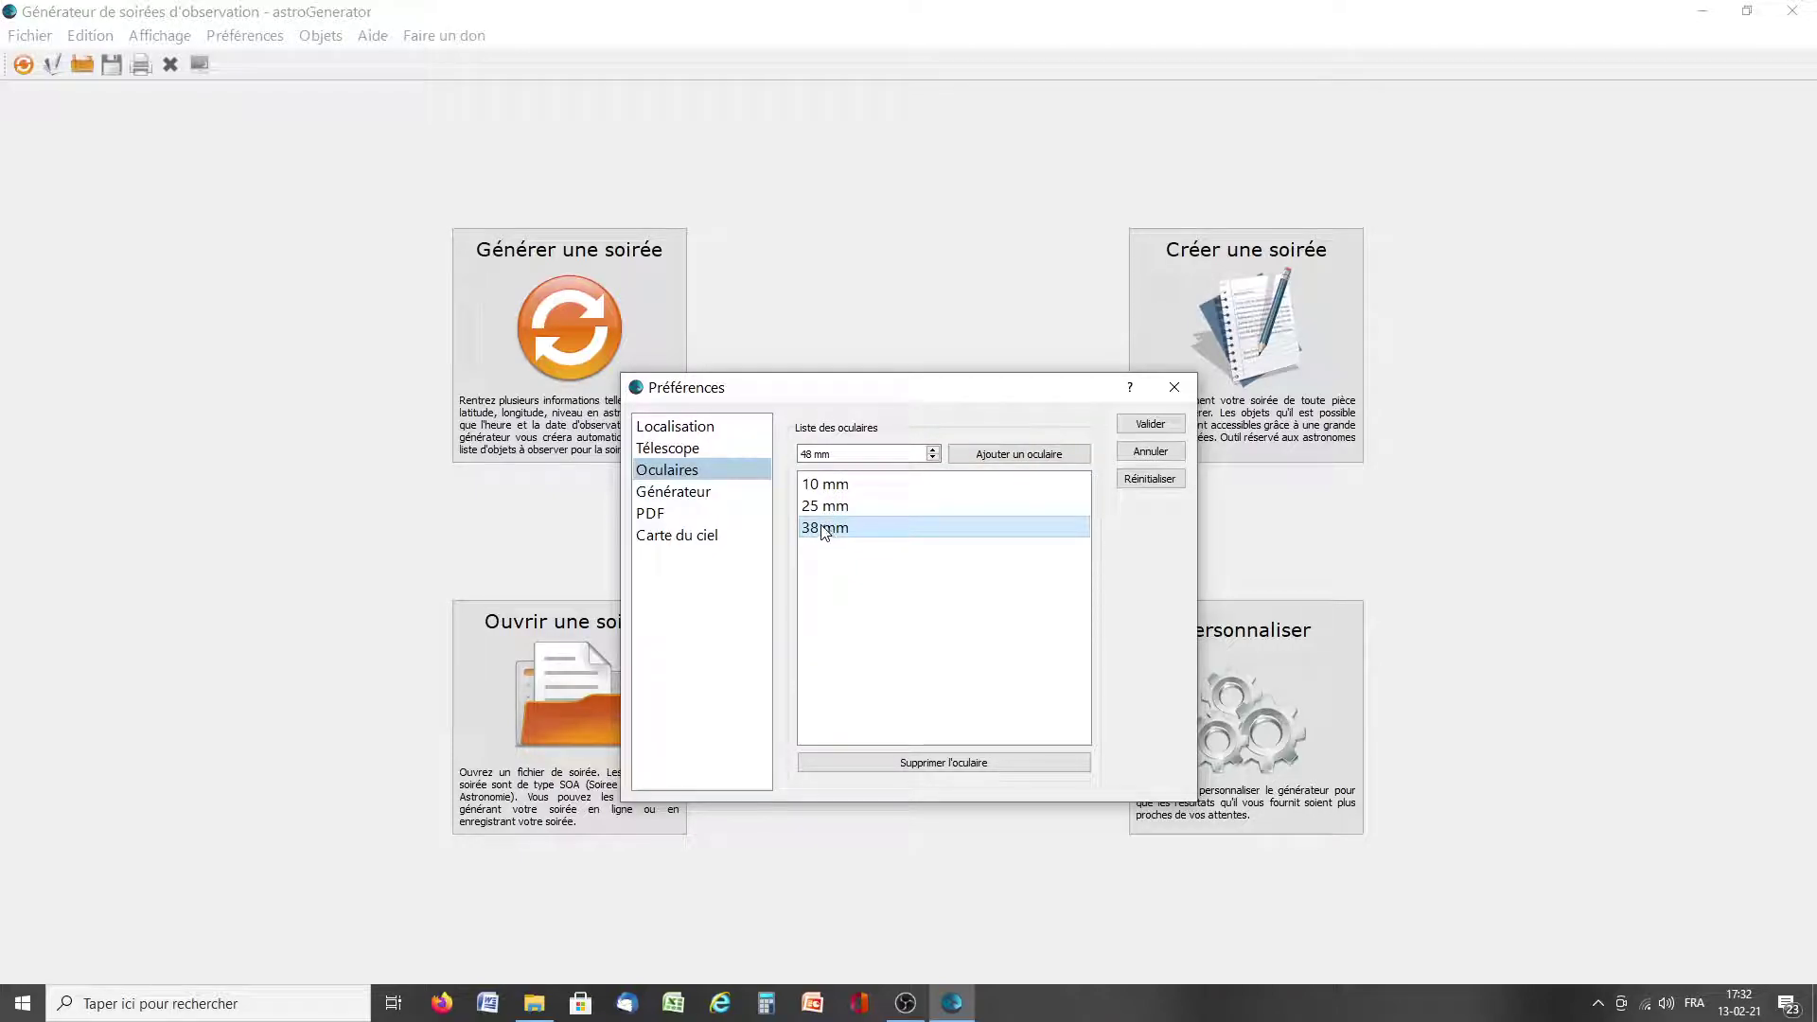
{"action": "left_click", "coordinate": [809, 450]}
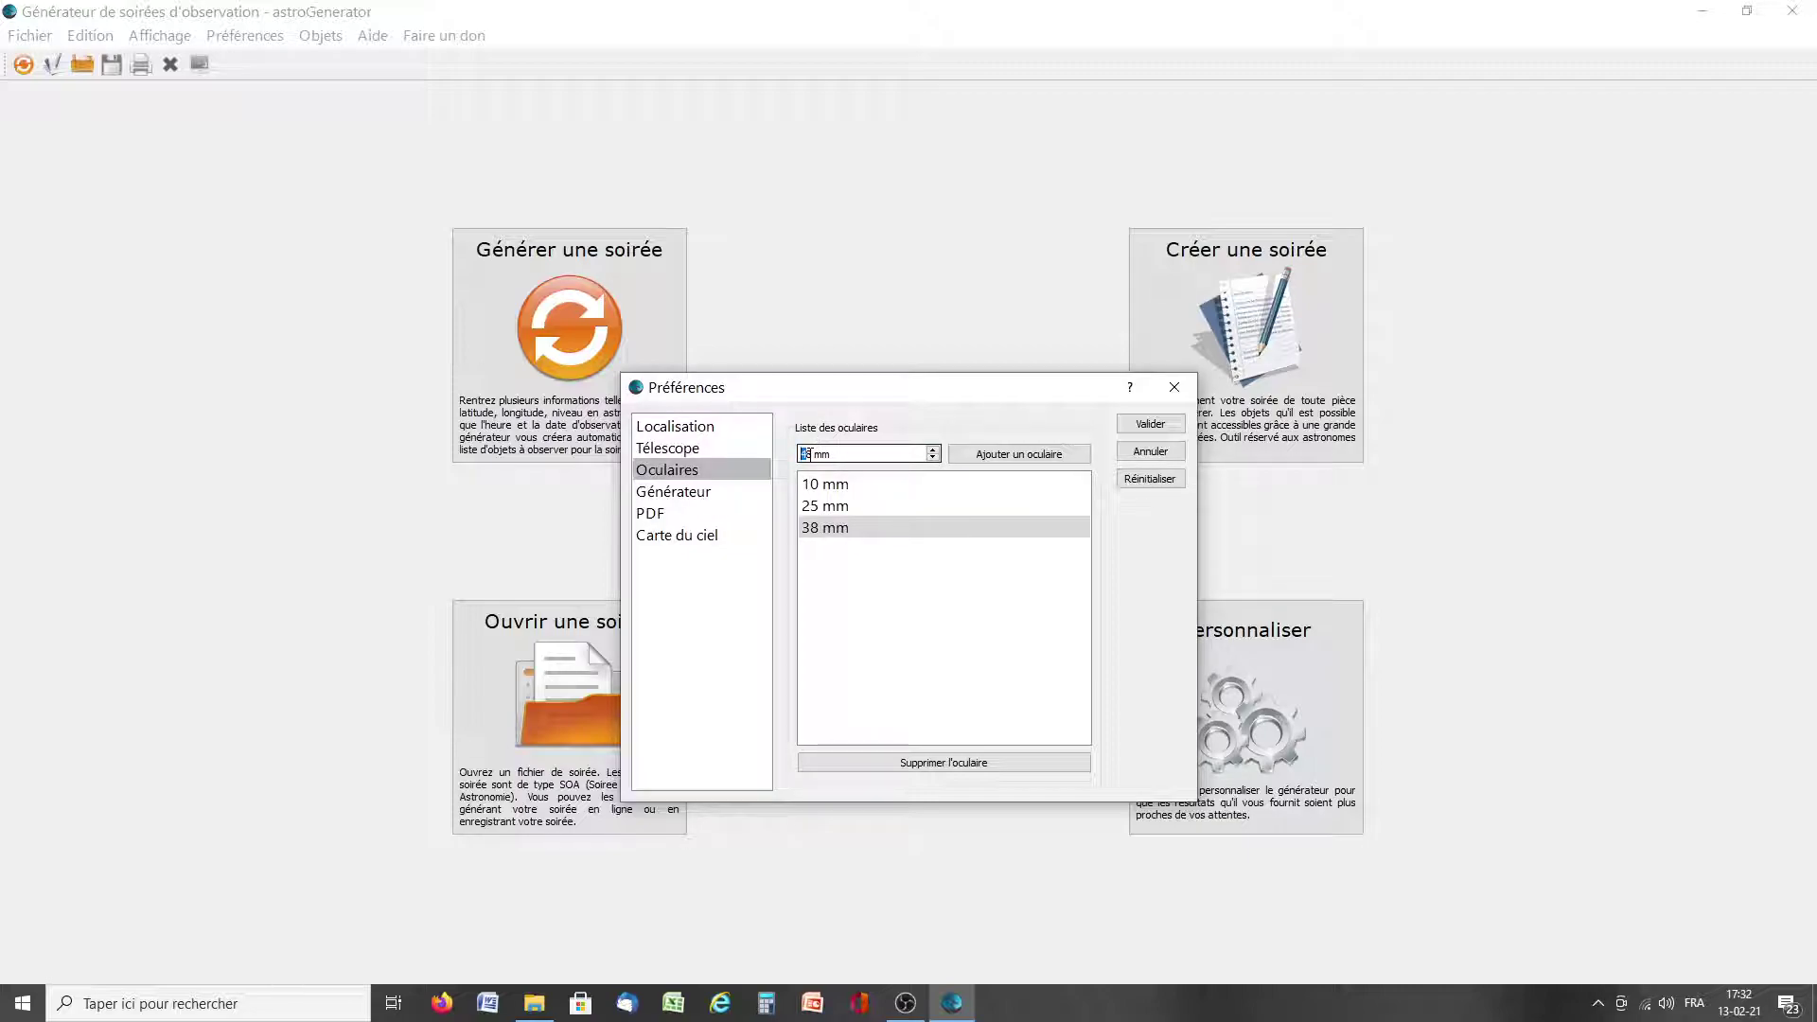
{"action": "key", "text": "BackSpace"}
{"action": "left_click", "coordinate": [1041, 455]}
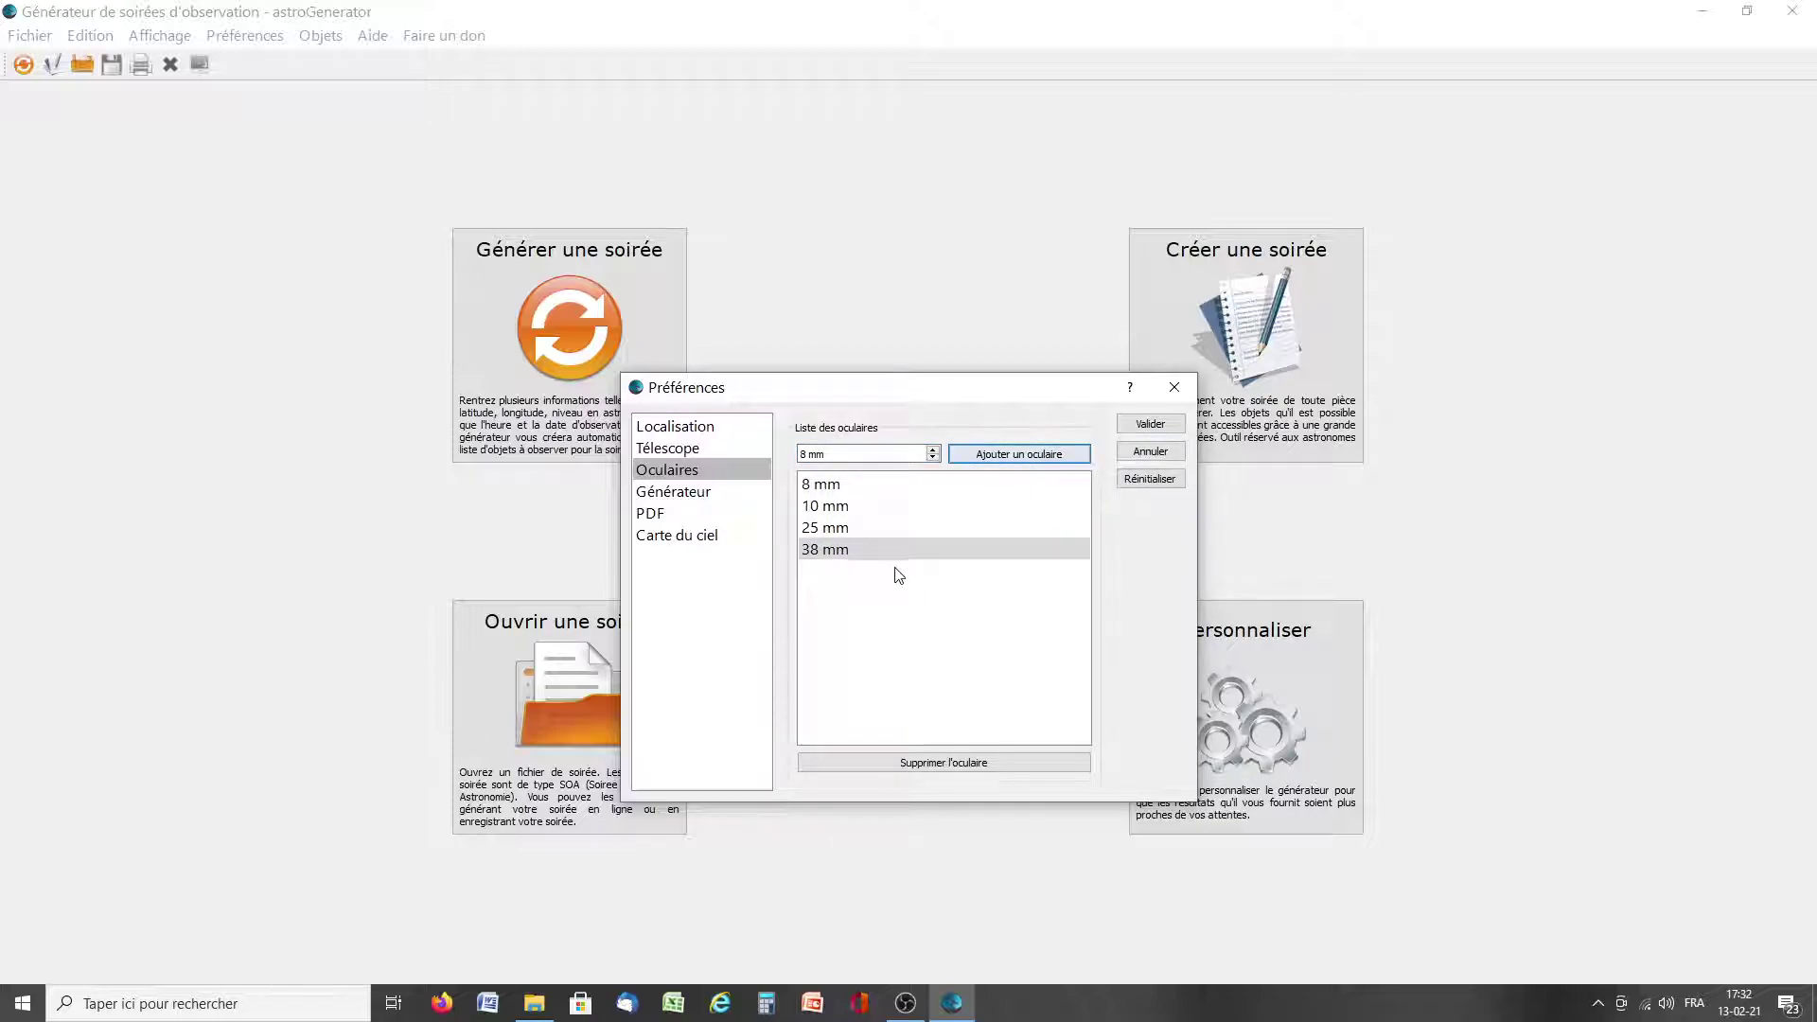
- Delete the 8 mm eyepiece from the eyepiece list
{"action": "left_click", "coordinate": [827, 483]}
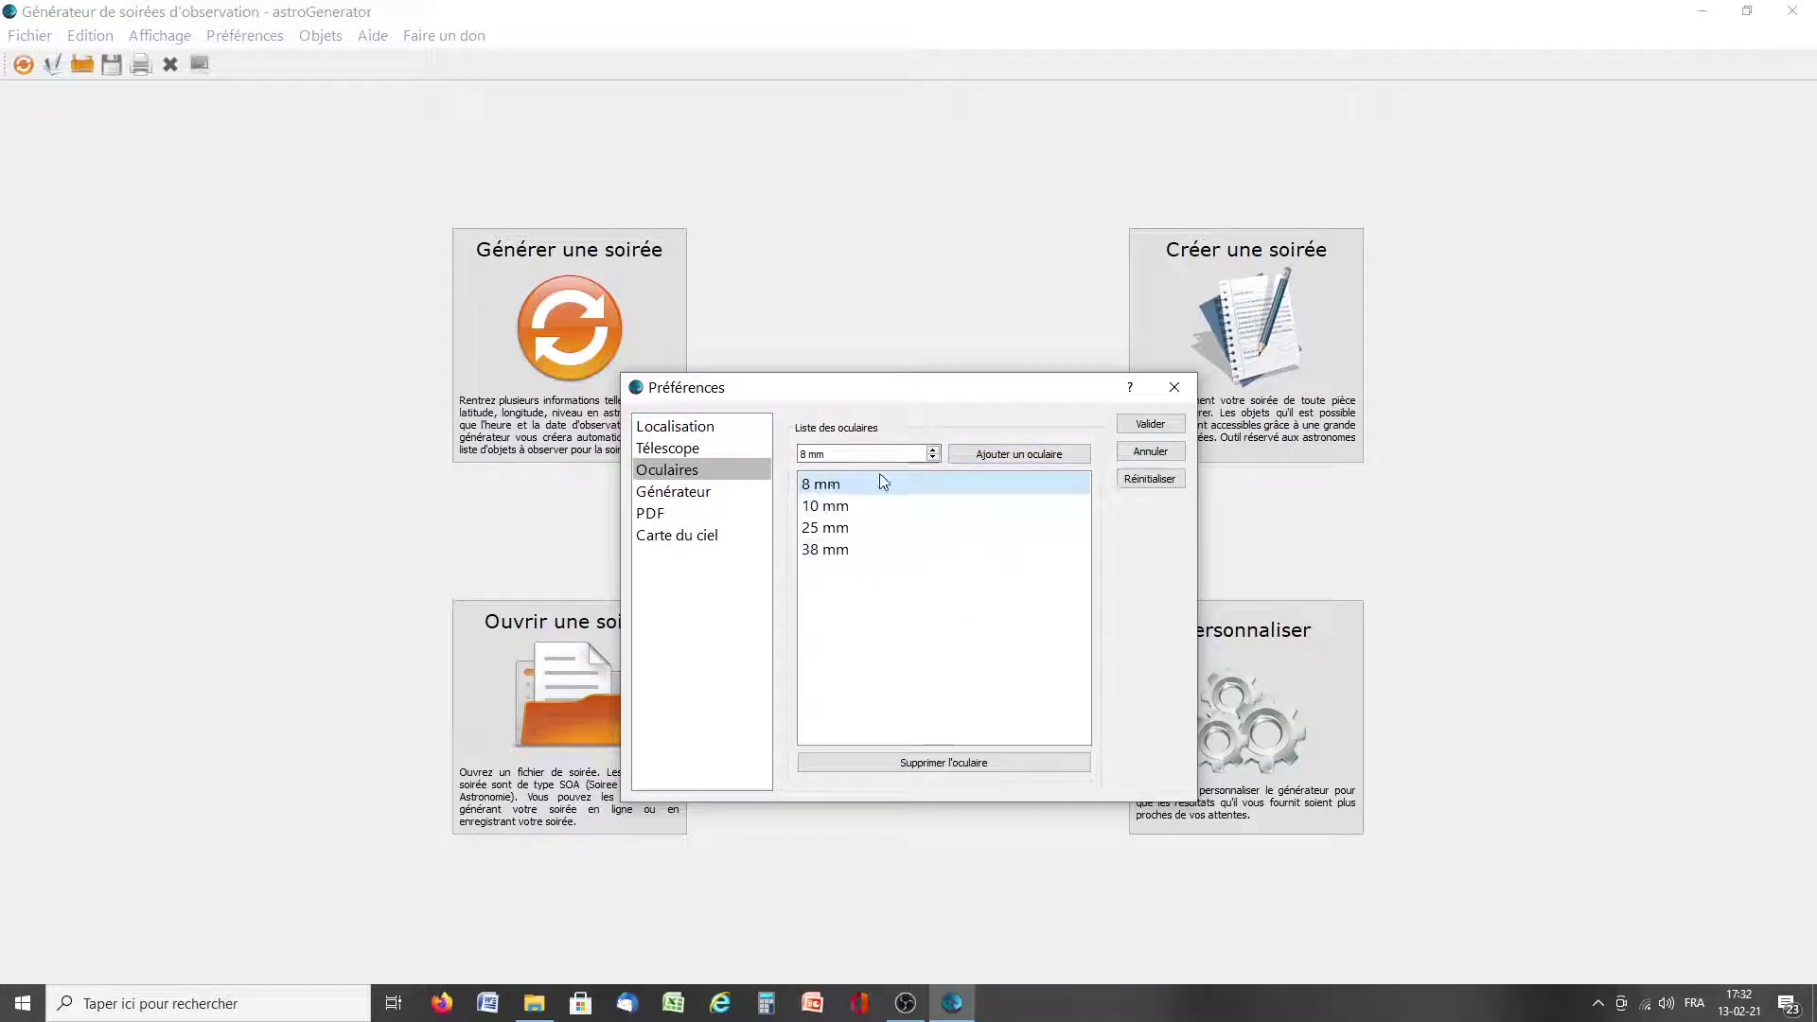
{"action": "left_click", "coordinate": [946, 763]}
{"action": "left_click", "coordinate": [946, 620]}
- Set the generator's minimum pause between two objects to 10 minutes and review the PDF content options
{"action": "left_click", "coordinate": [675, 496]}
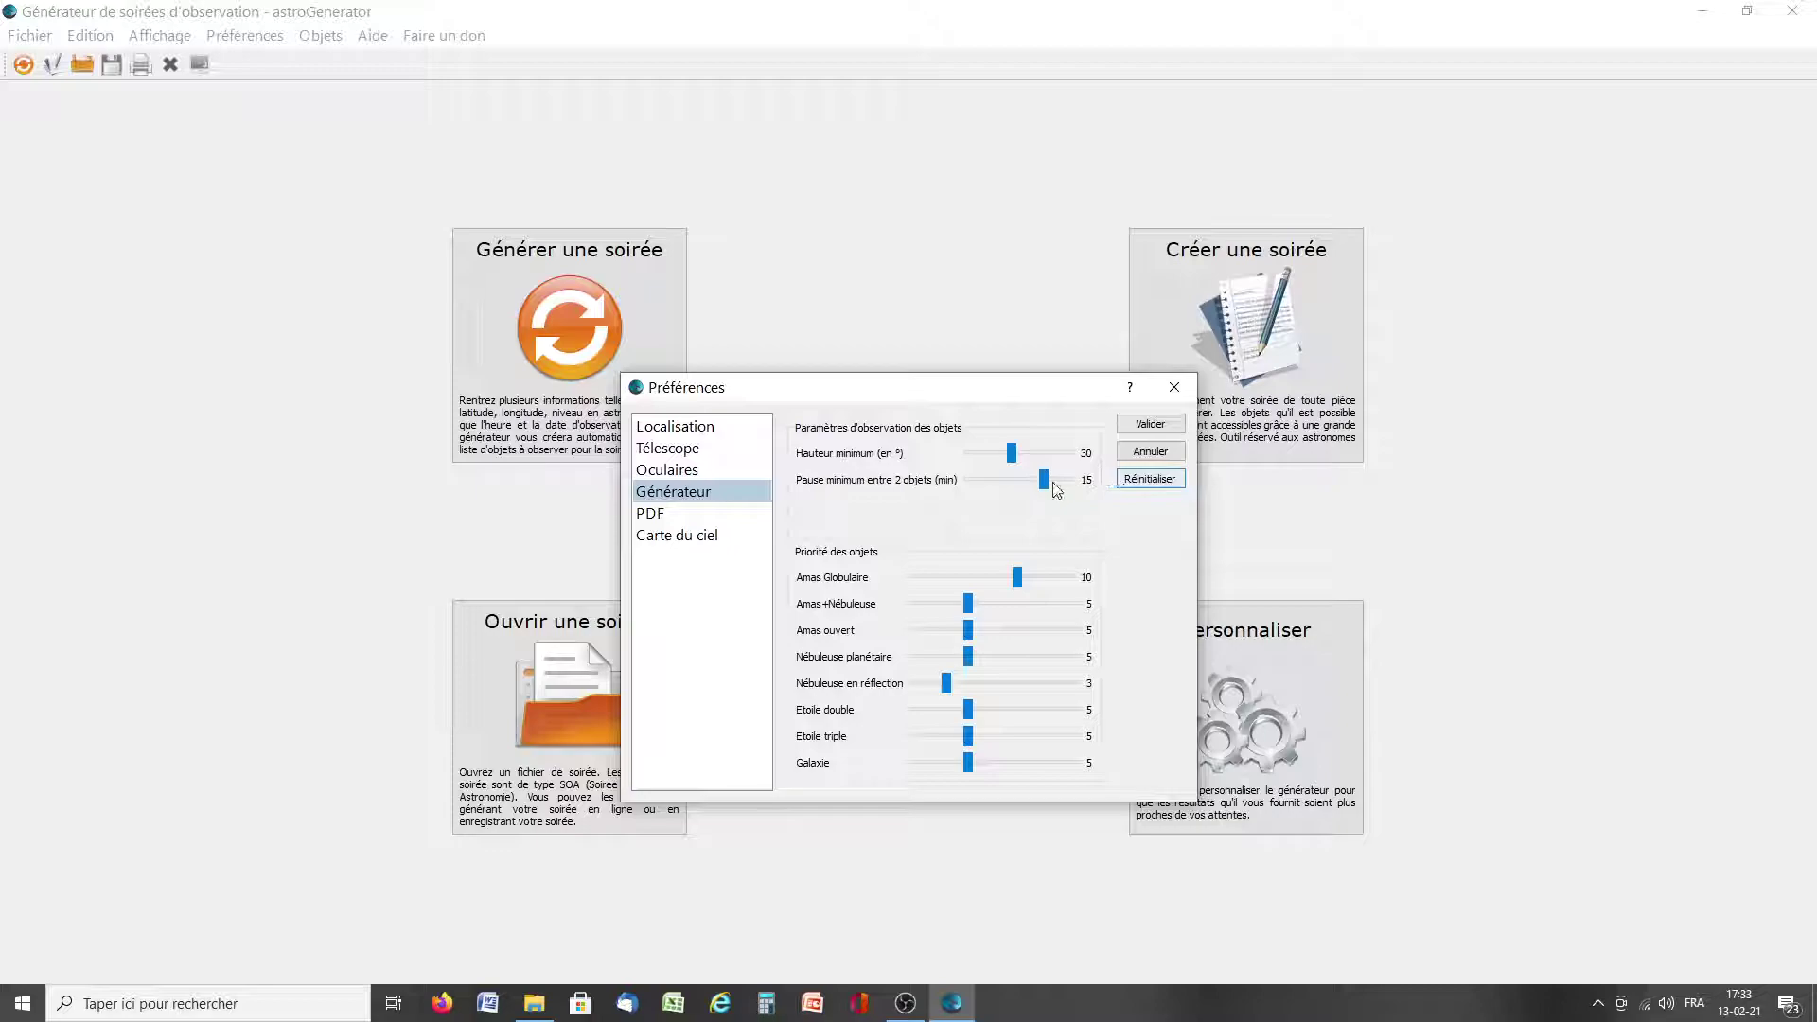
{"action": "left_click_drag", "start_coordinate": [1042, 479], "coordinate": [1023, 490]}
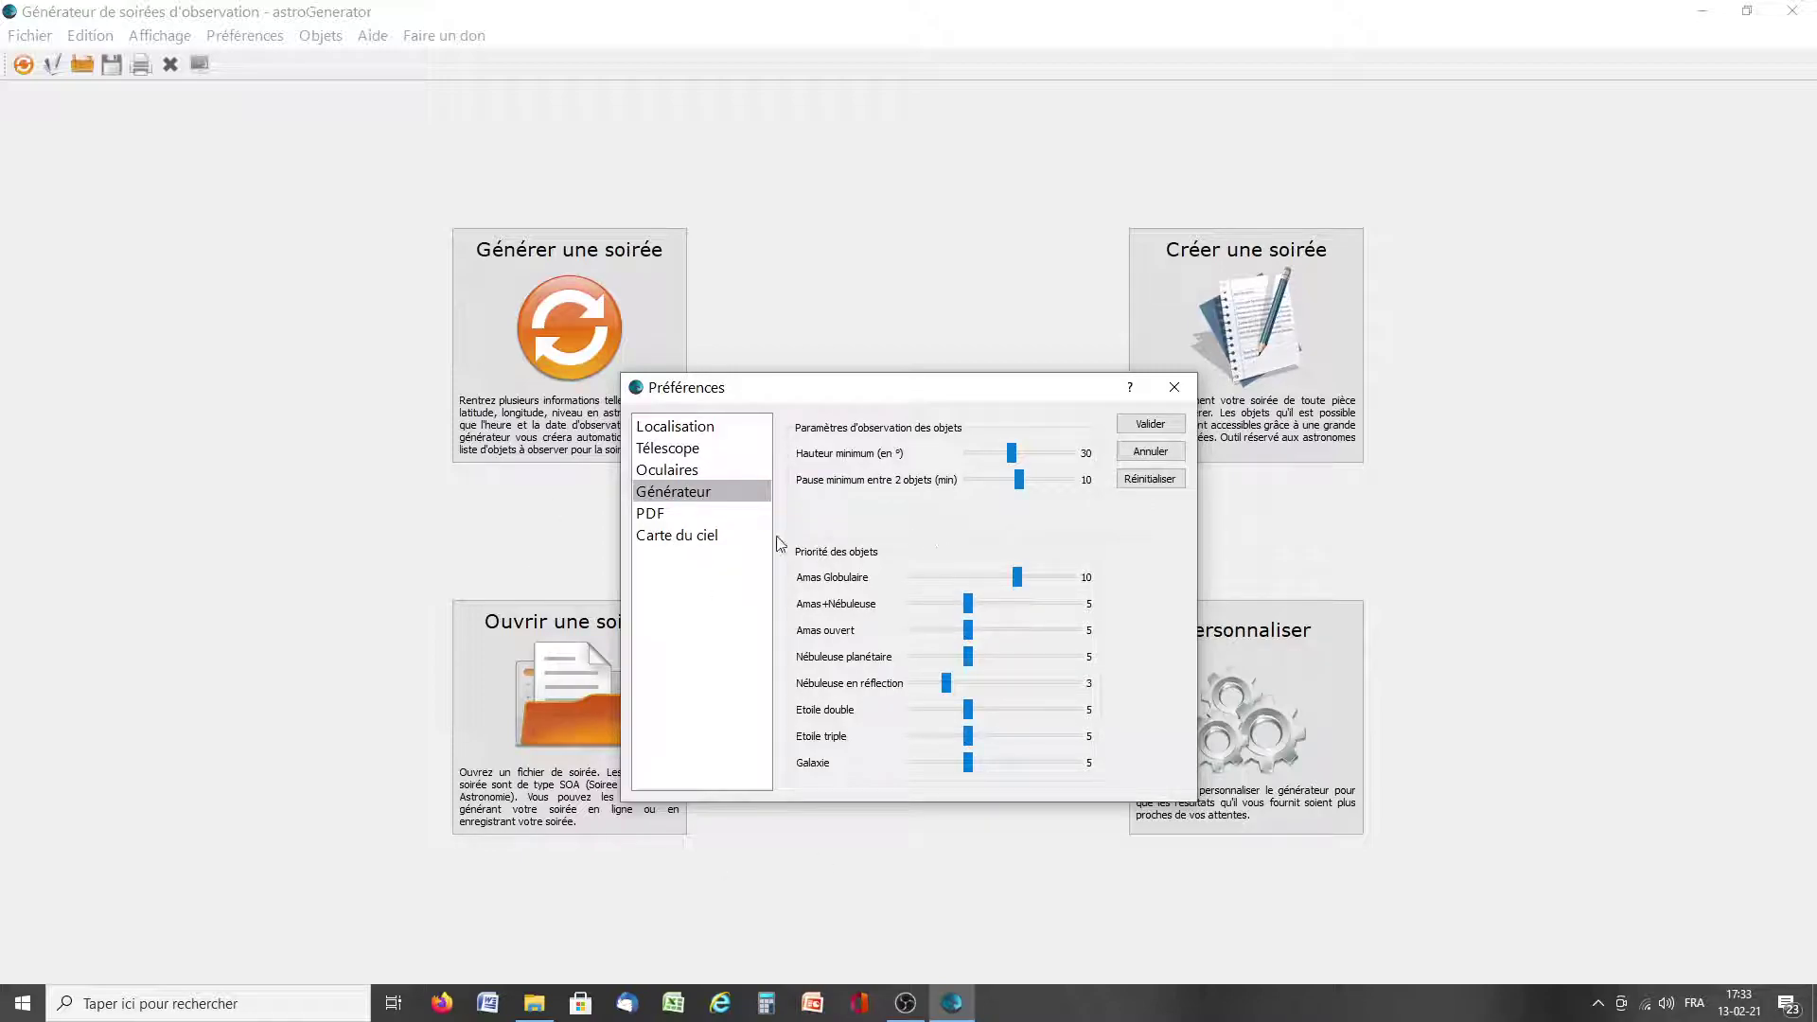
{"action": "left_click", "coordinate": [689, 513]}
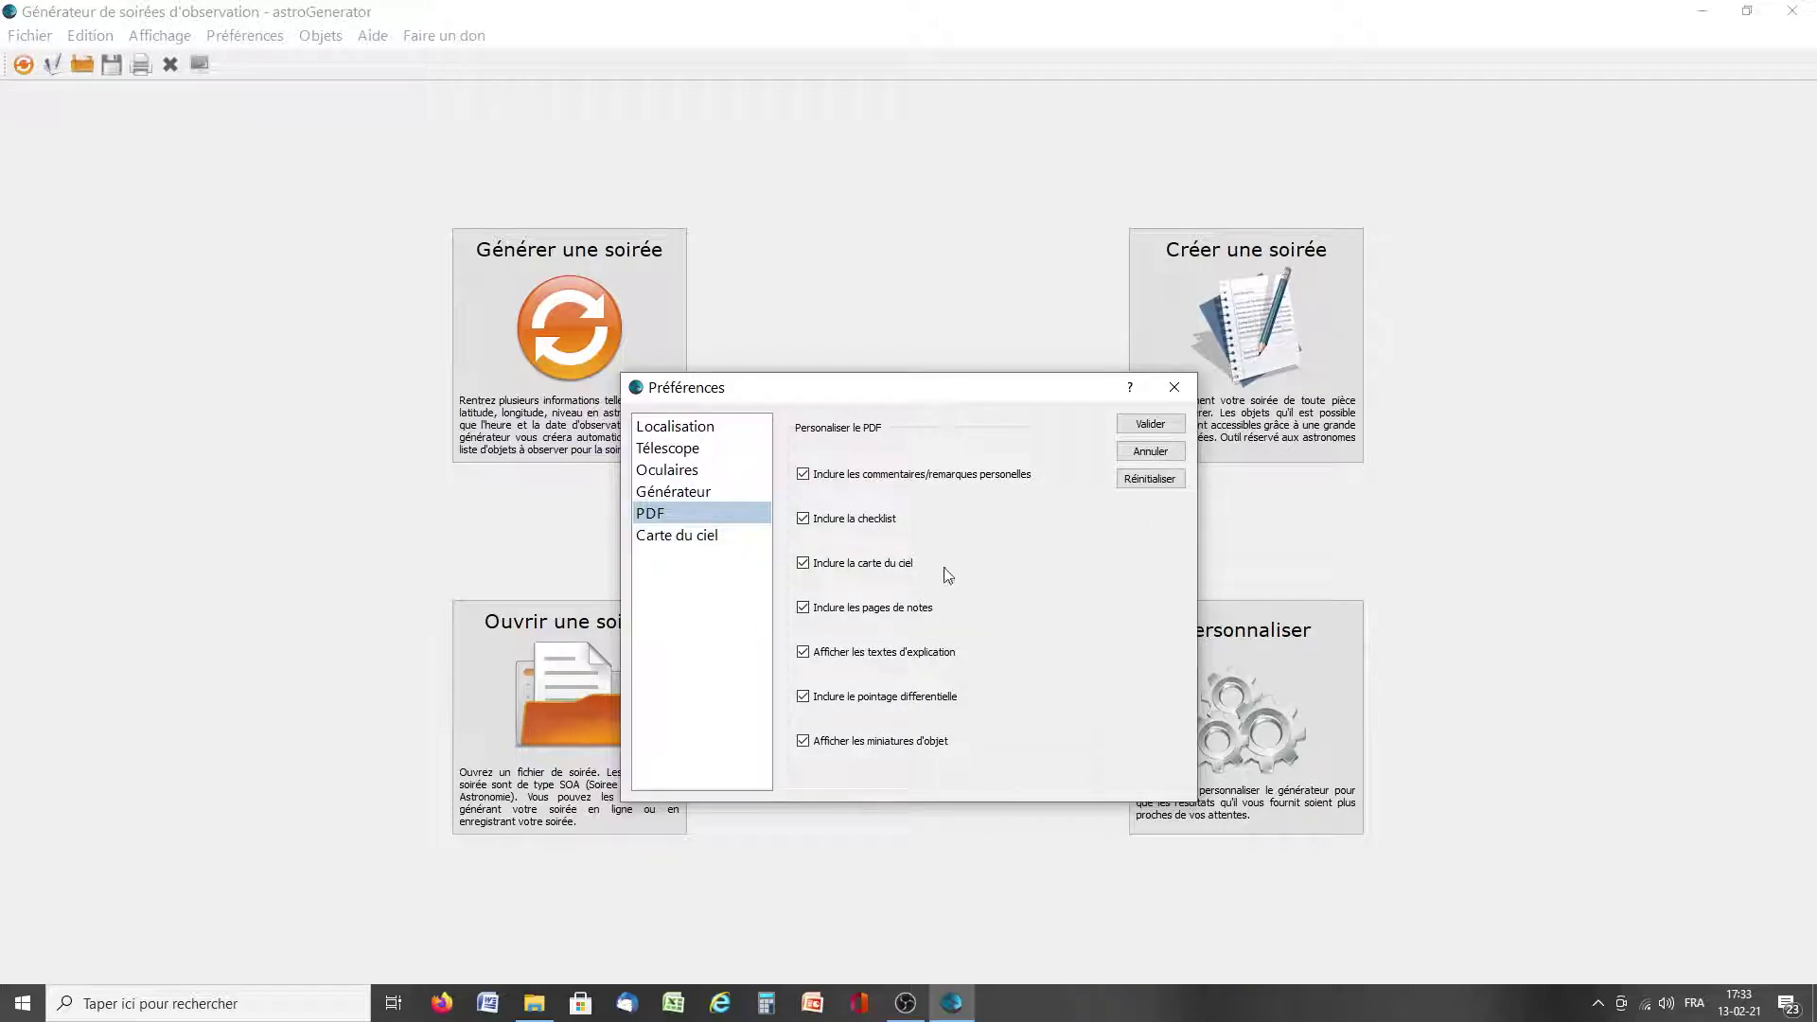
- Try several background colours for the sky map, ending on blue, cancel the colour choice and validate the preferences
{"action": "left_click", "coordinate": [677, 538]}
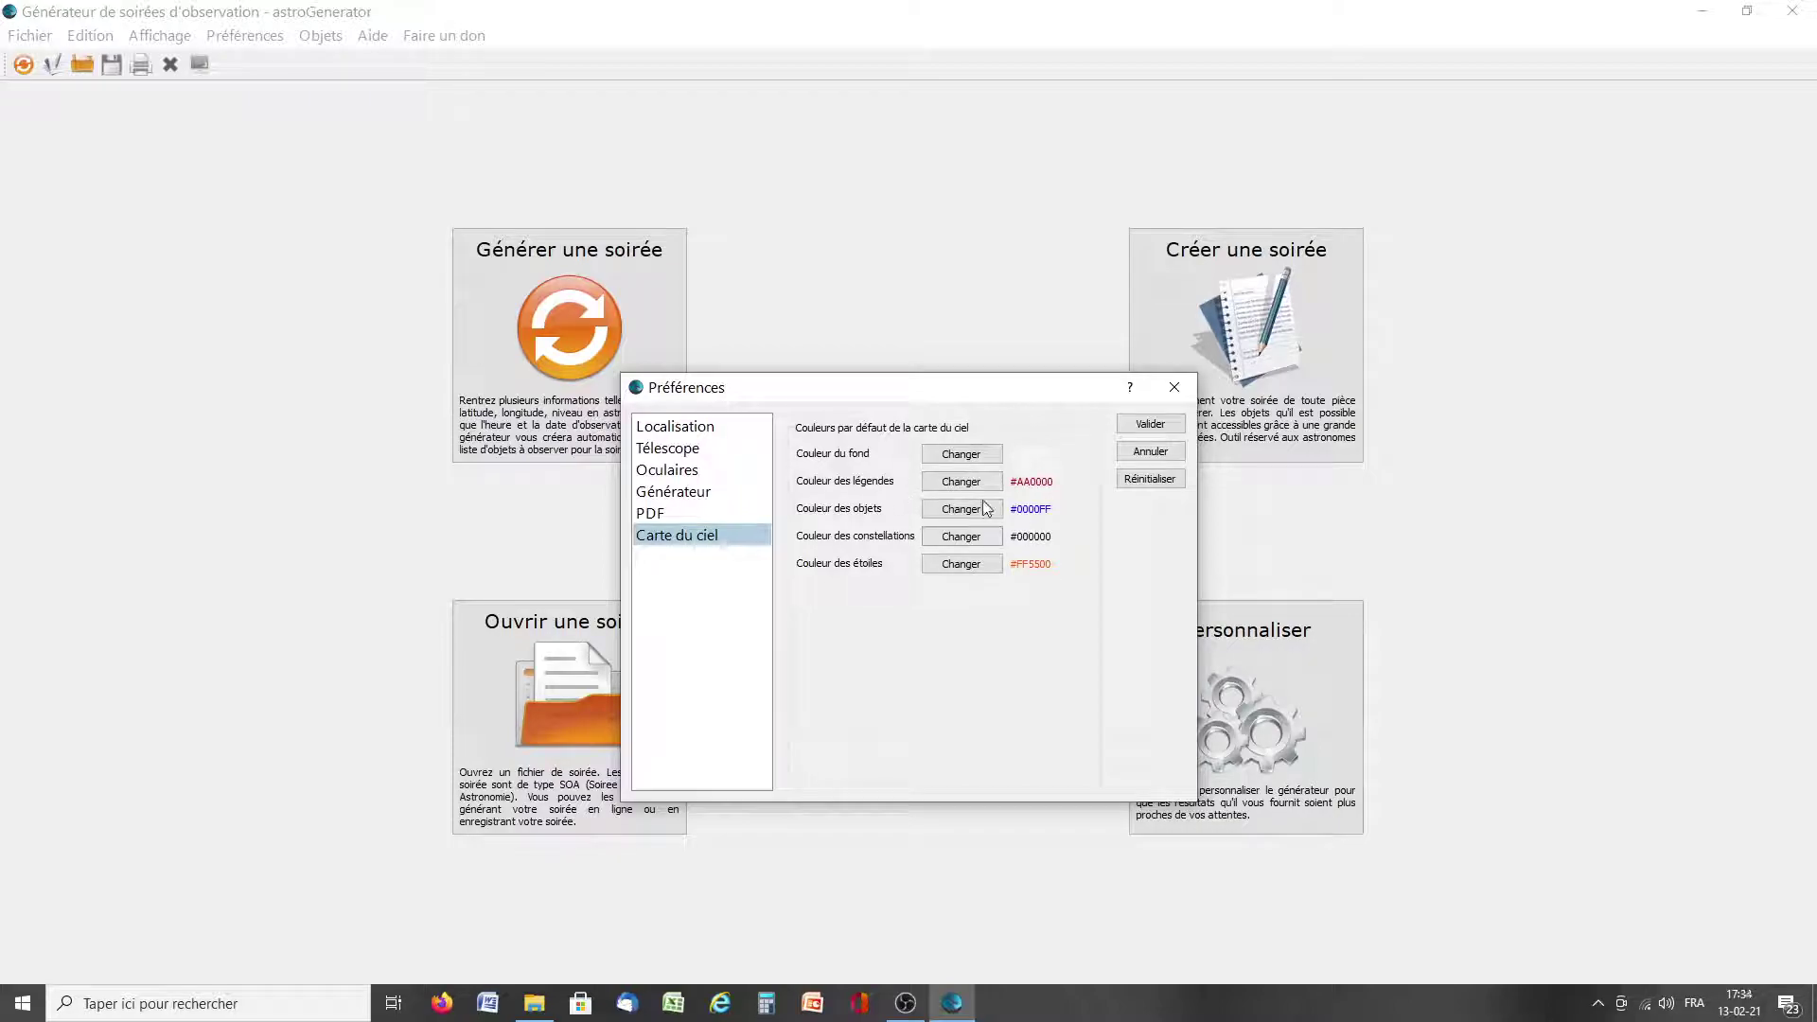
{"action": "left_click", "coordinate": [955, 461]}
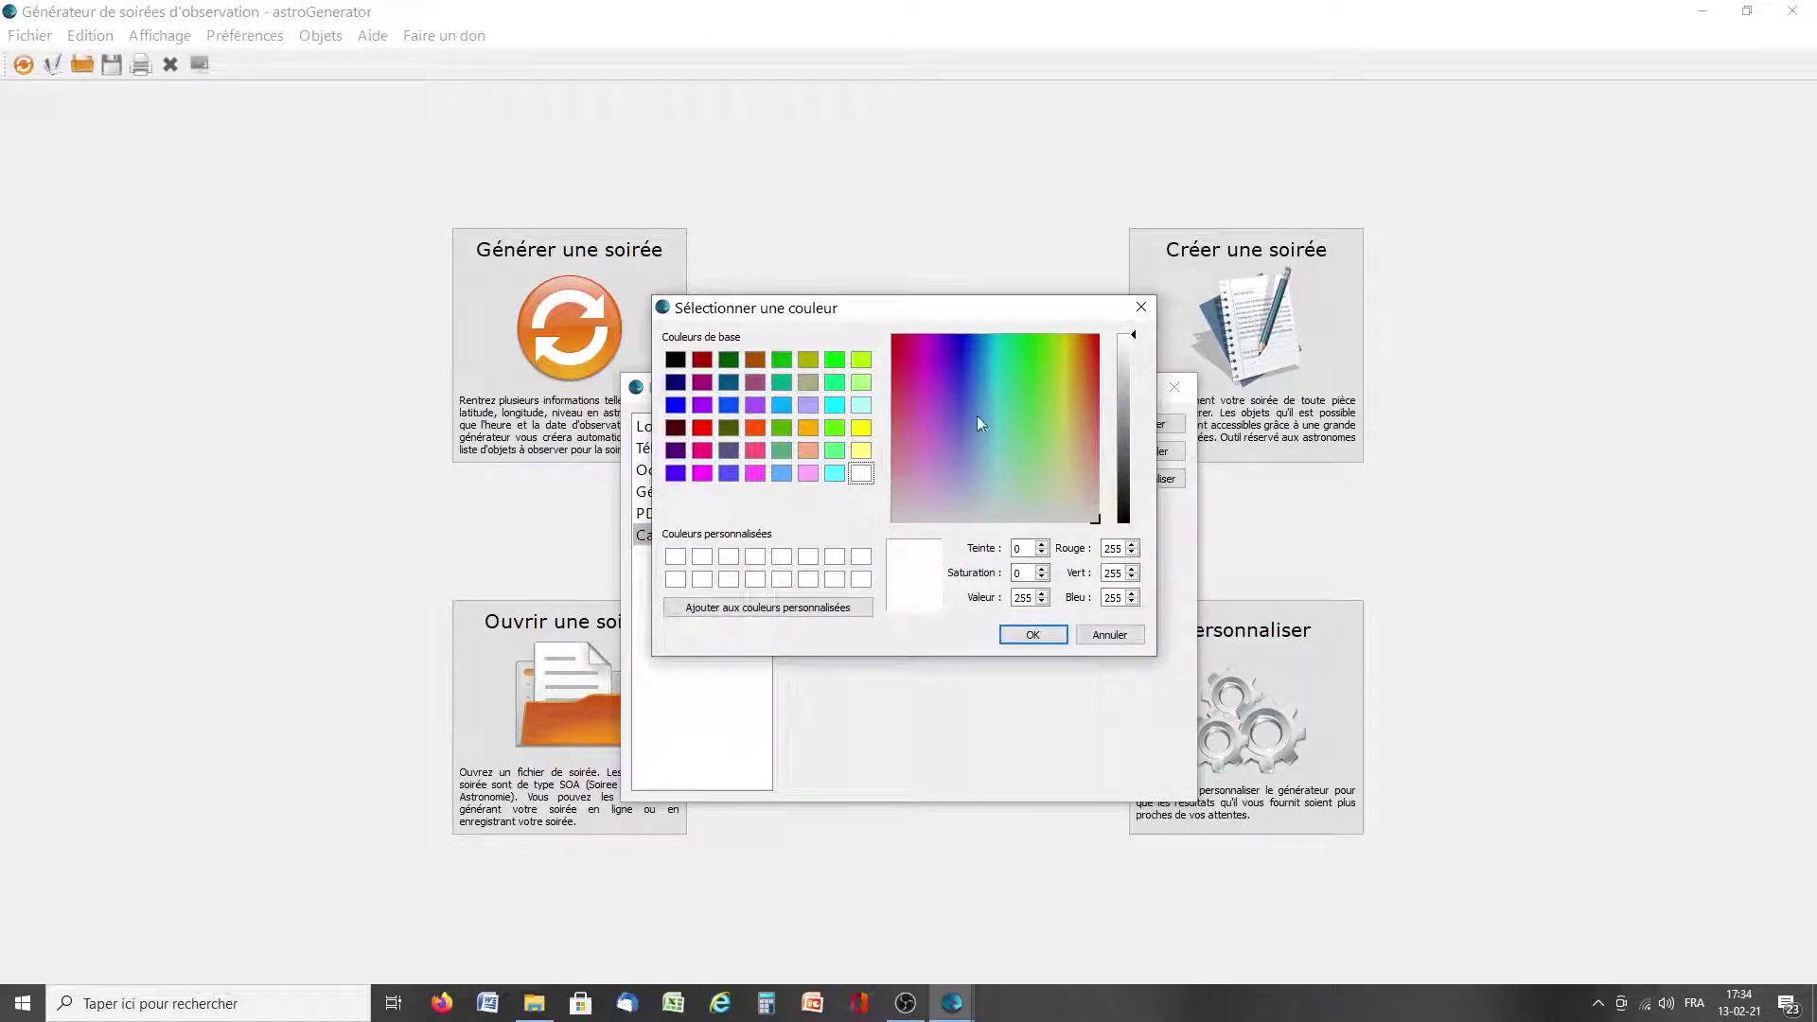
{"action": "left_click", "coordinate": [752, 384]}
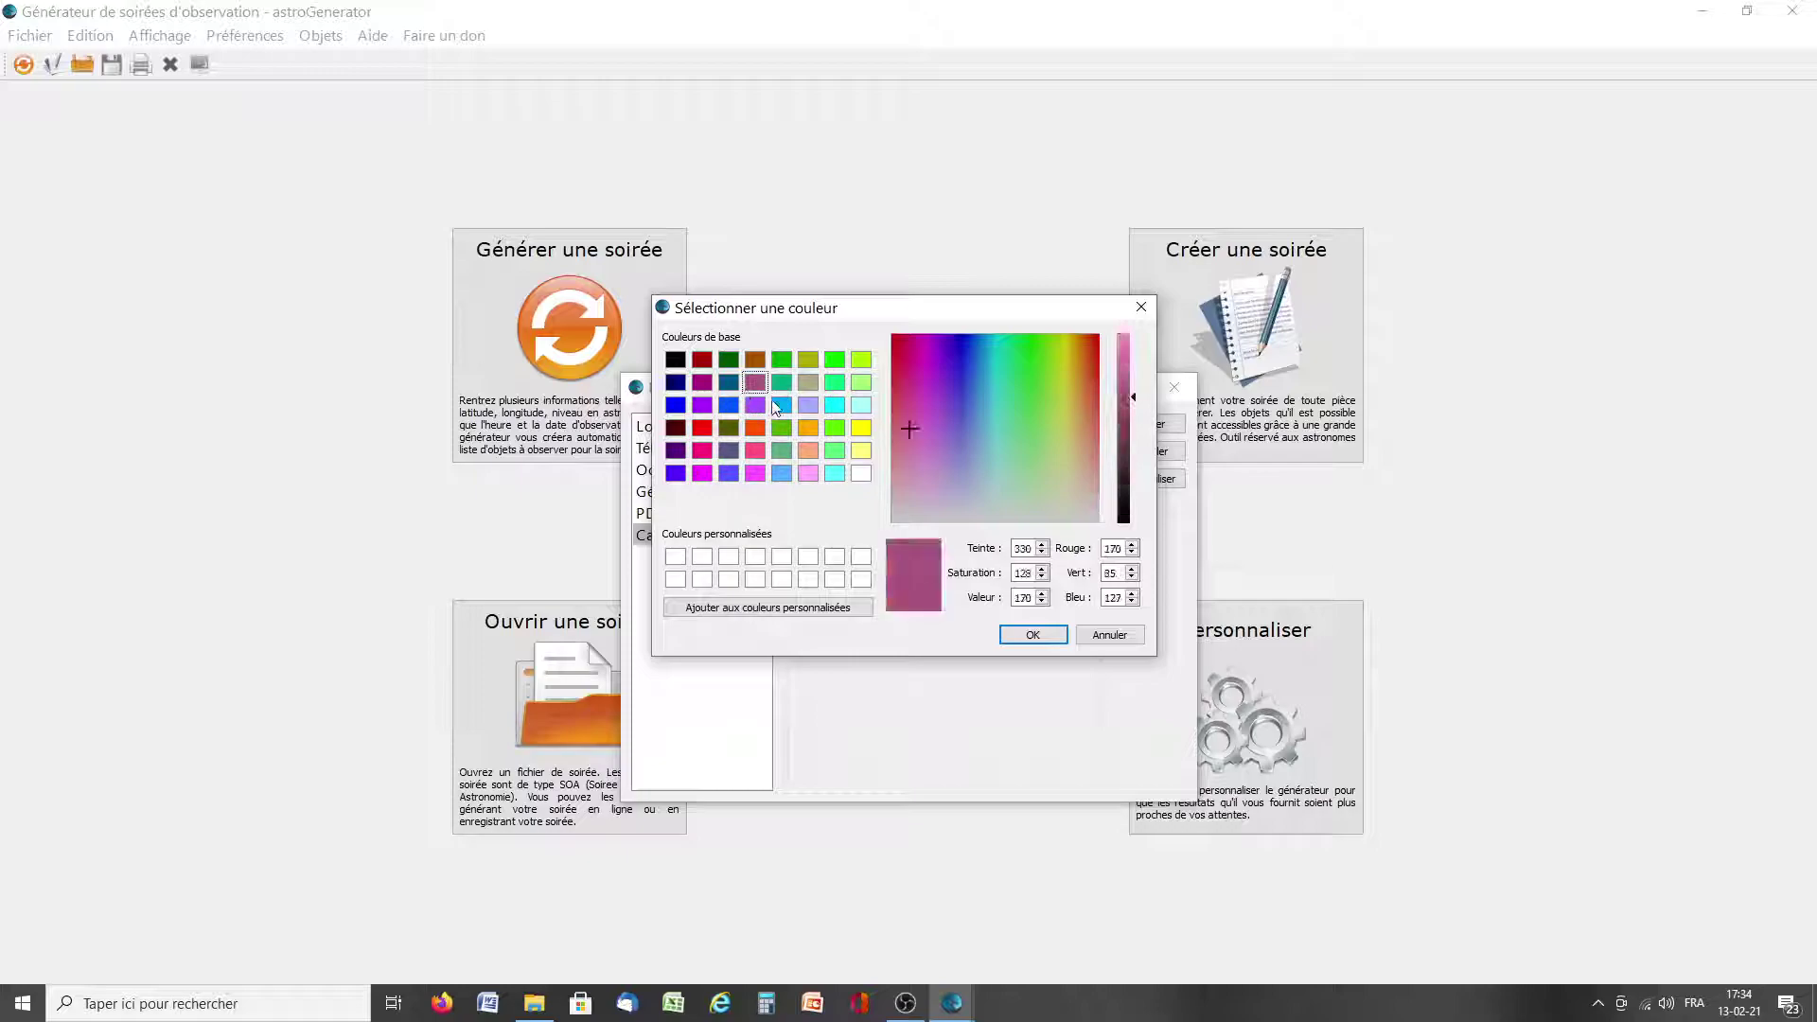
{"action": "left_click", "coordinate": [702, 360]}
{"action": "left_click", "coordinate": [676, 360]}
{"action": "left_click", "coordinate": [675, 405]}
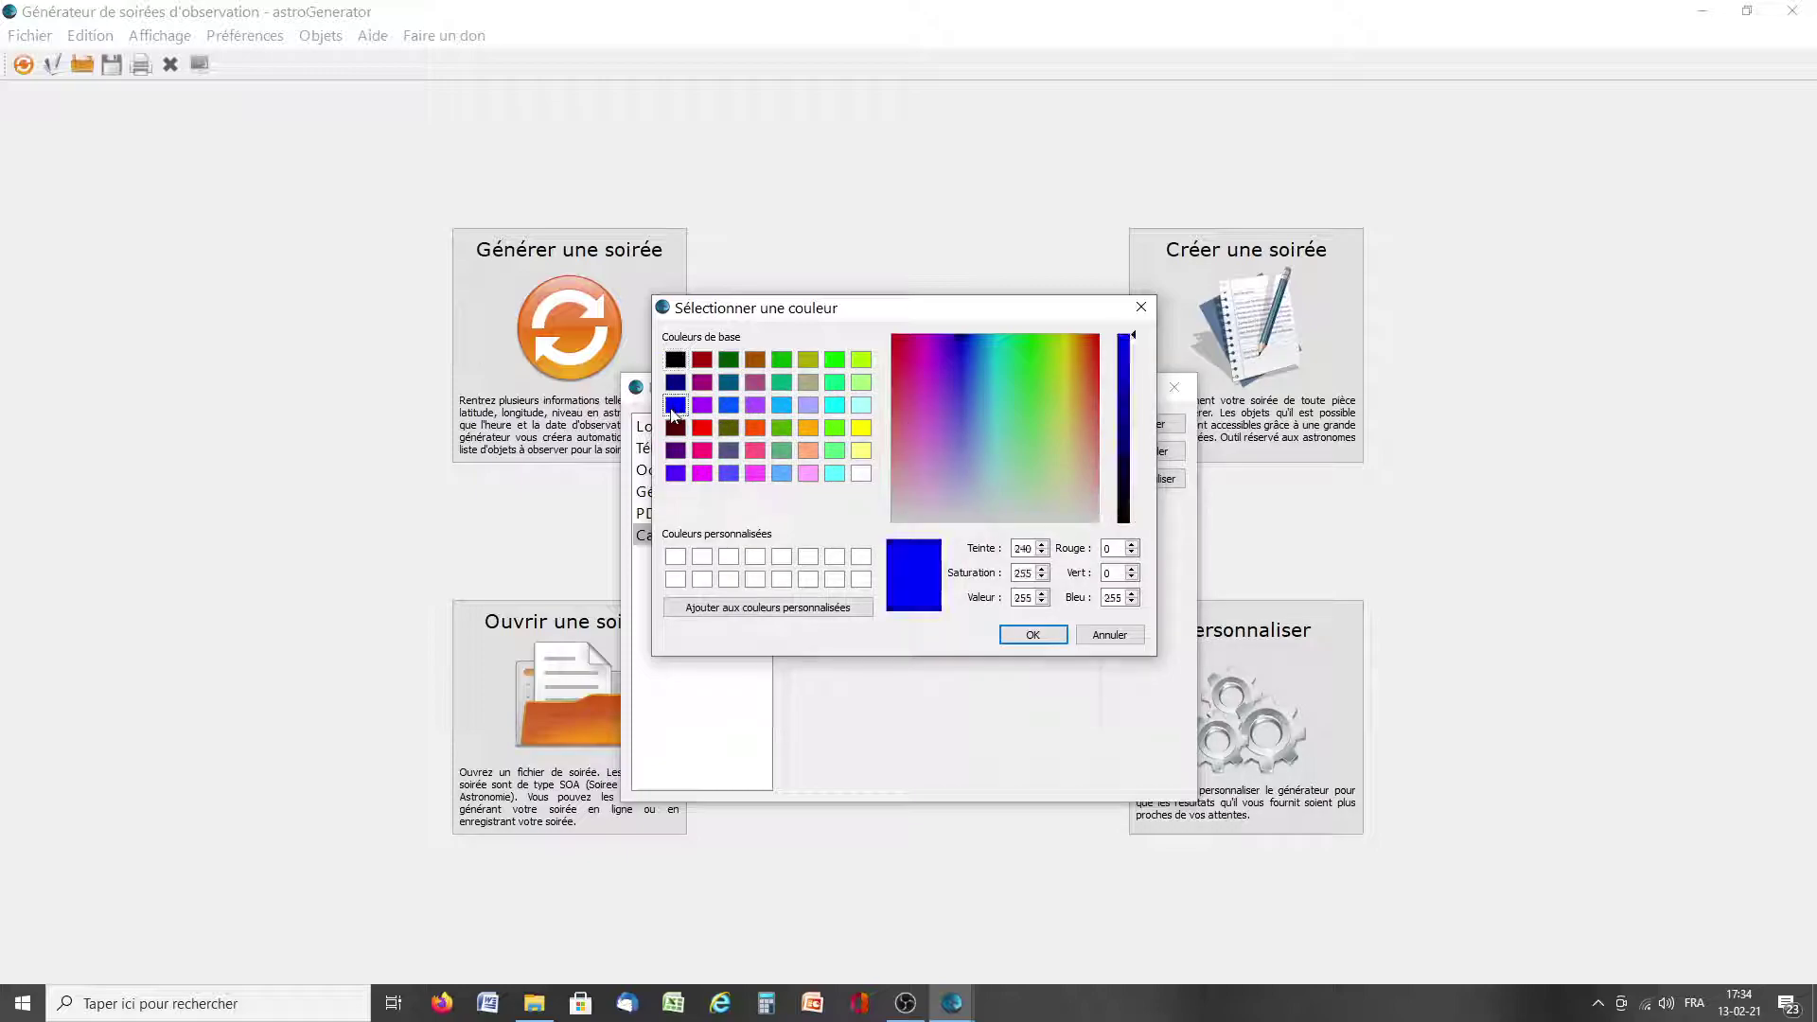
{"action": "left_click", "coordinate": [1114, 637]}
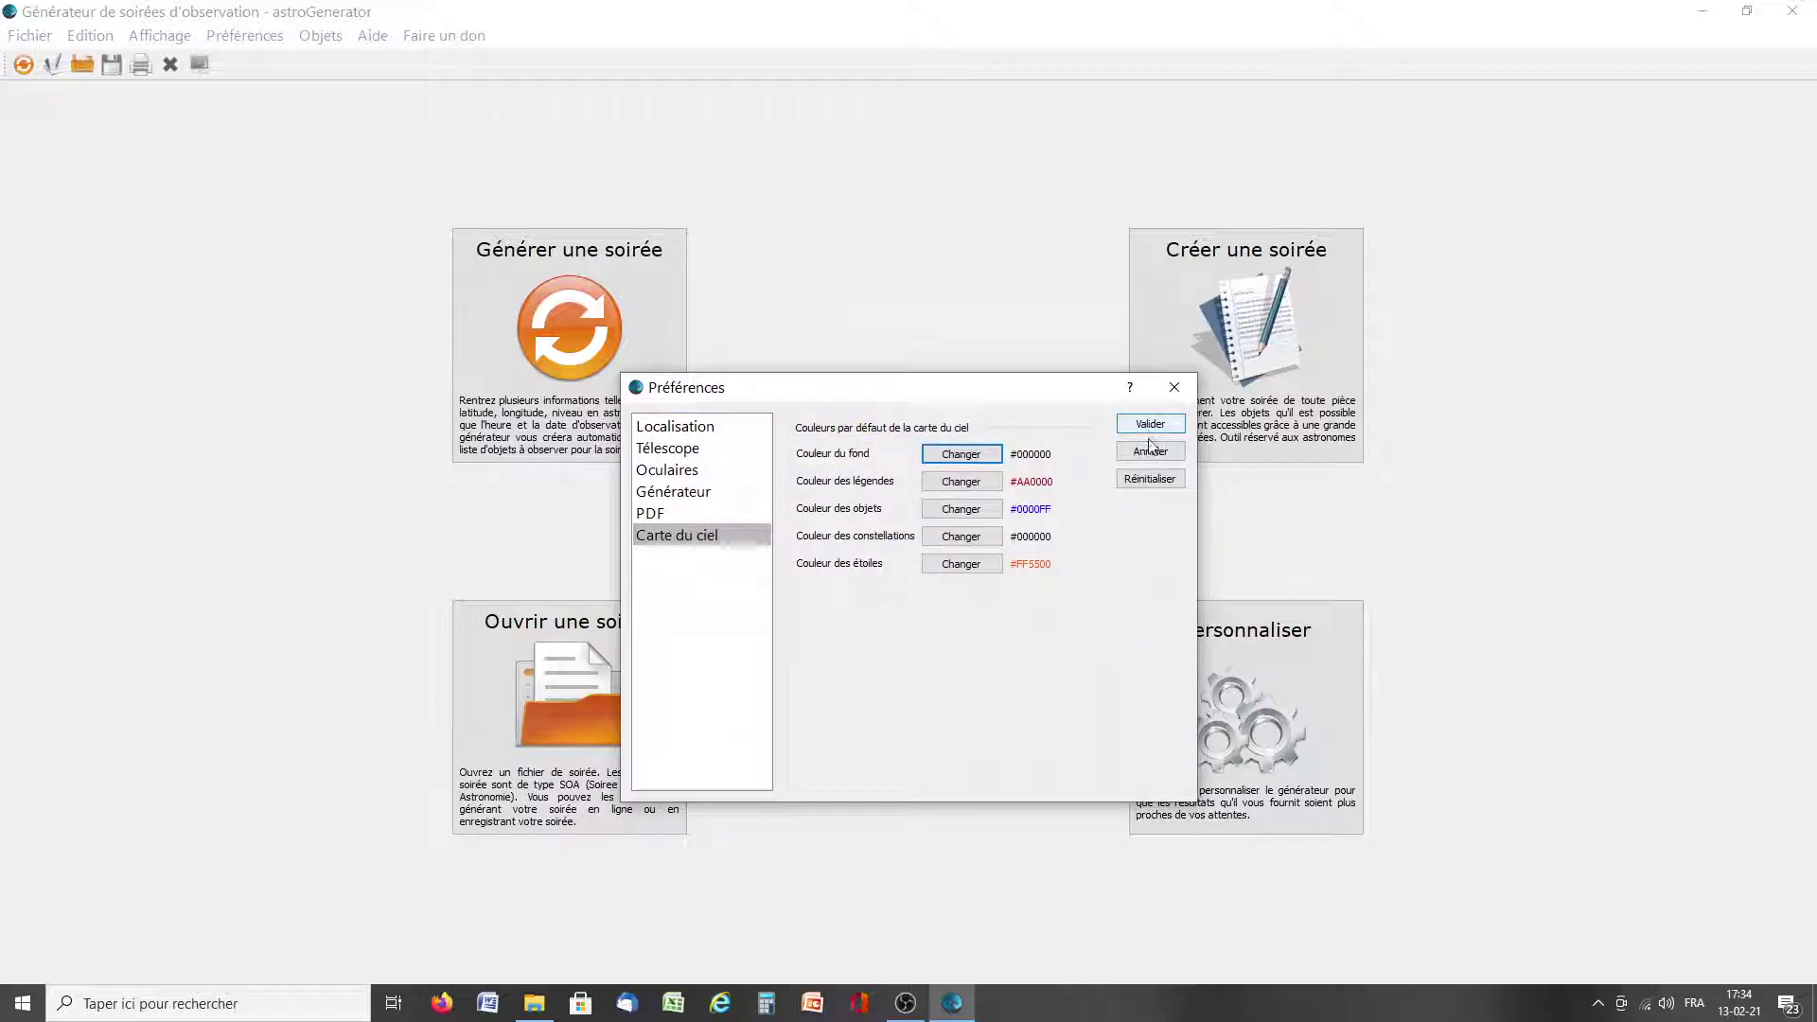
{"action": "left_click", "coordinate": [1150, 426]}
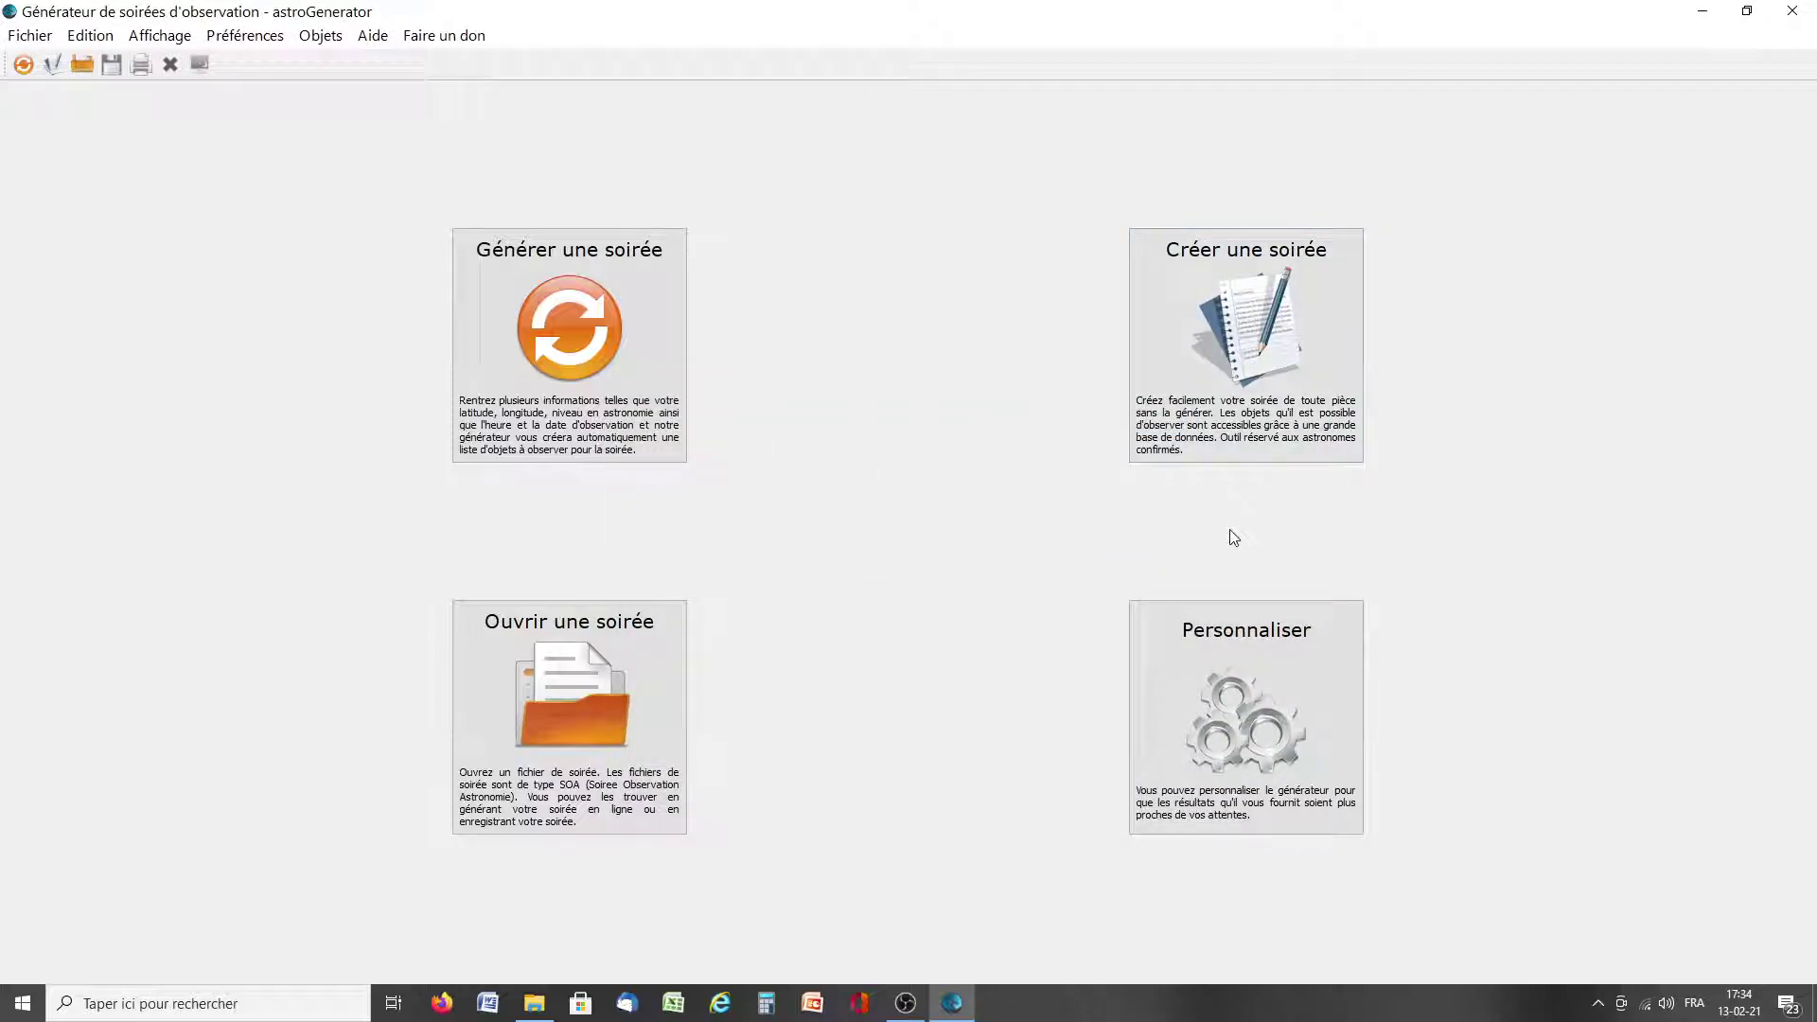
- Open the form for generating an observation evening and set the city to Namur
{"action": "left_click", "coordinate": [547, 296]}
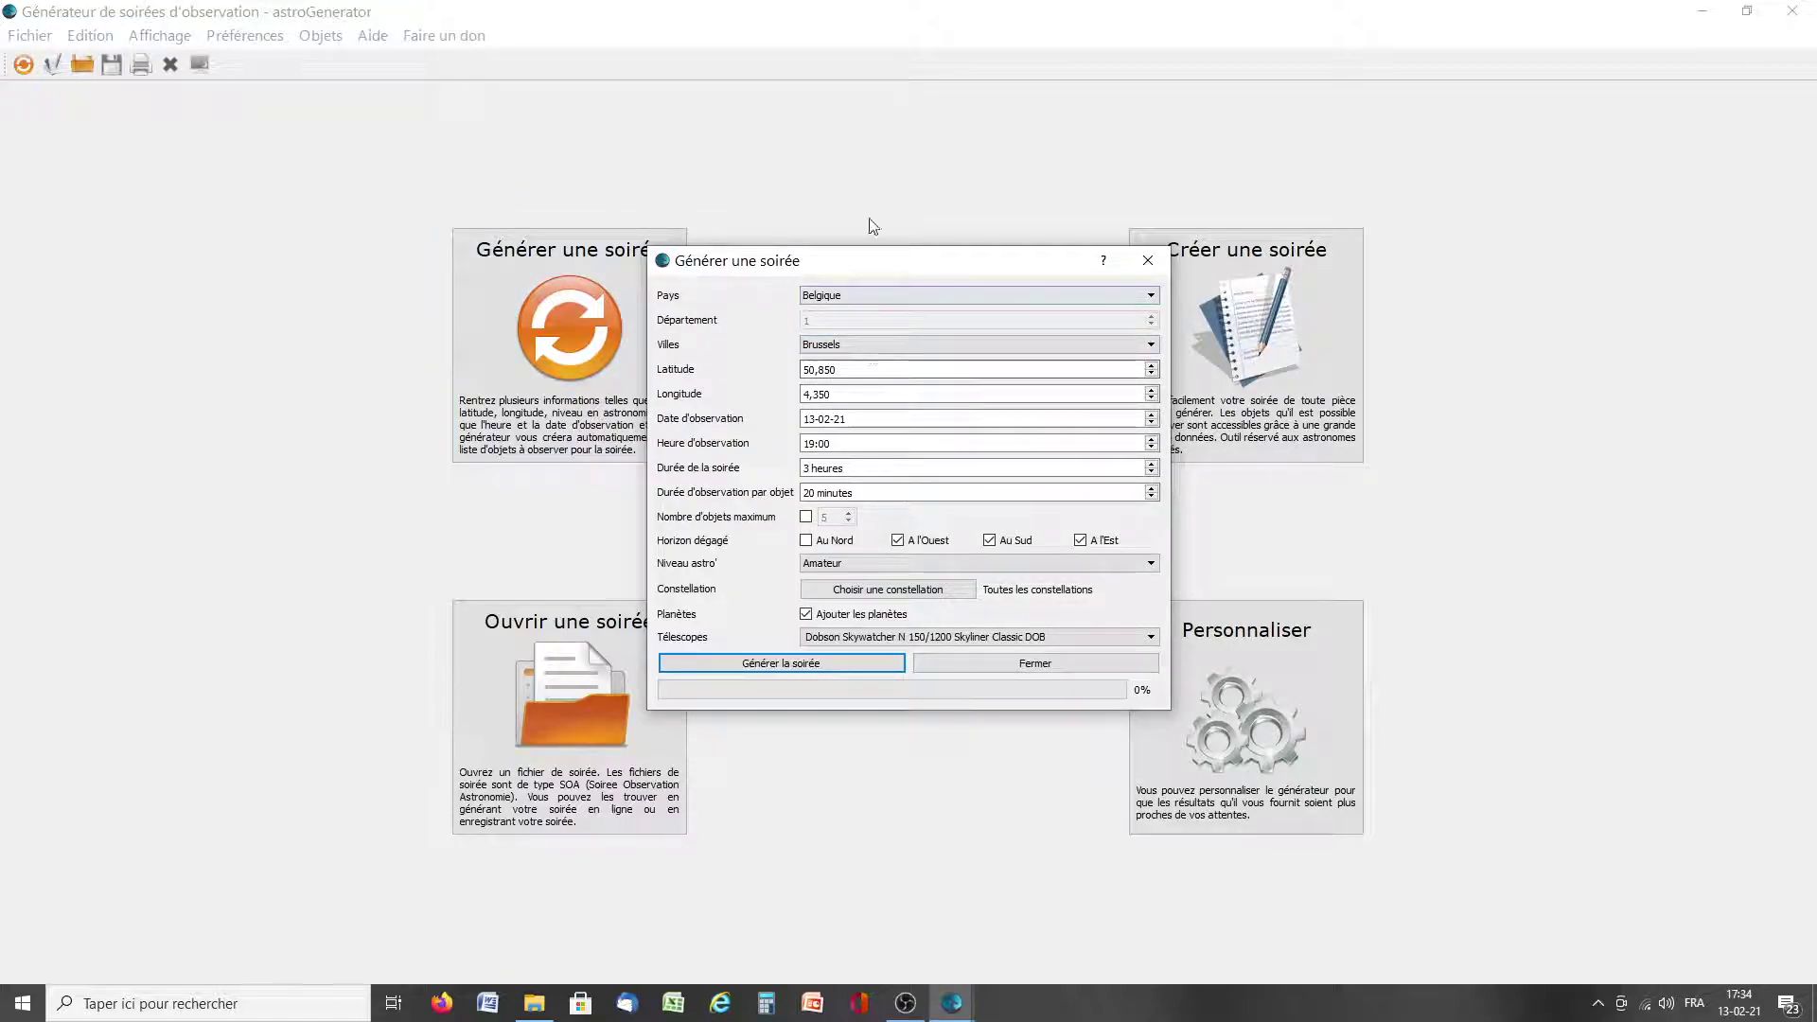
{"action": "left_click", "coordinate": [880, 346]}
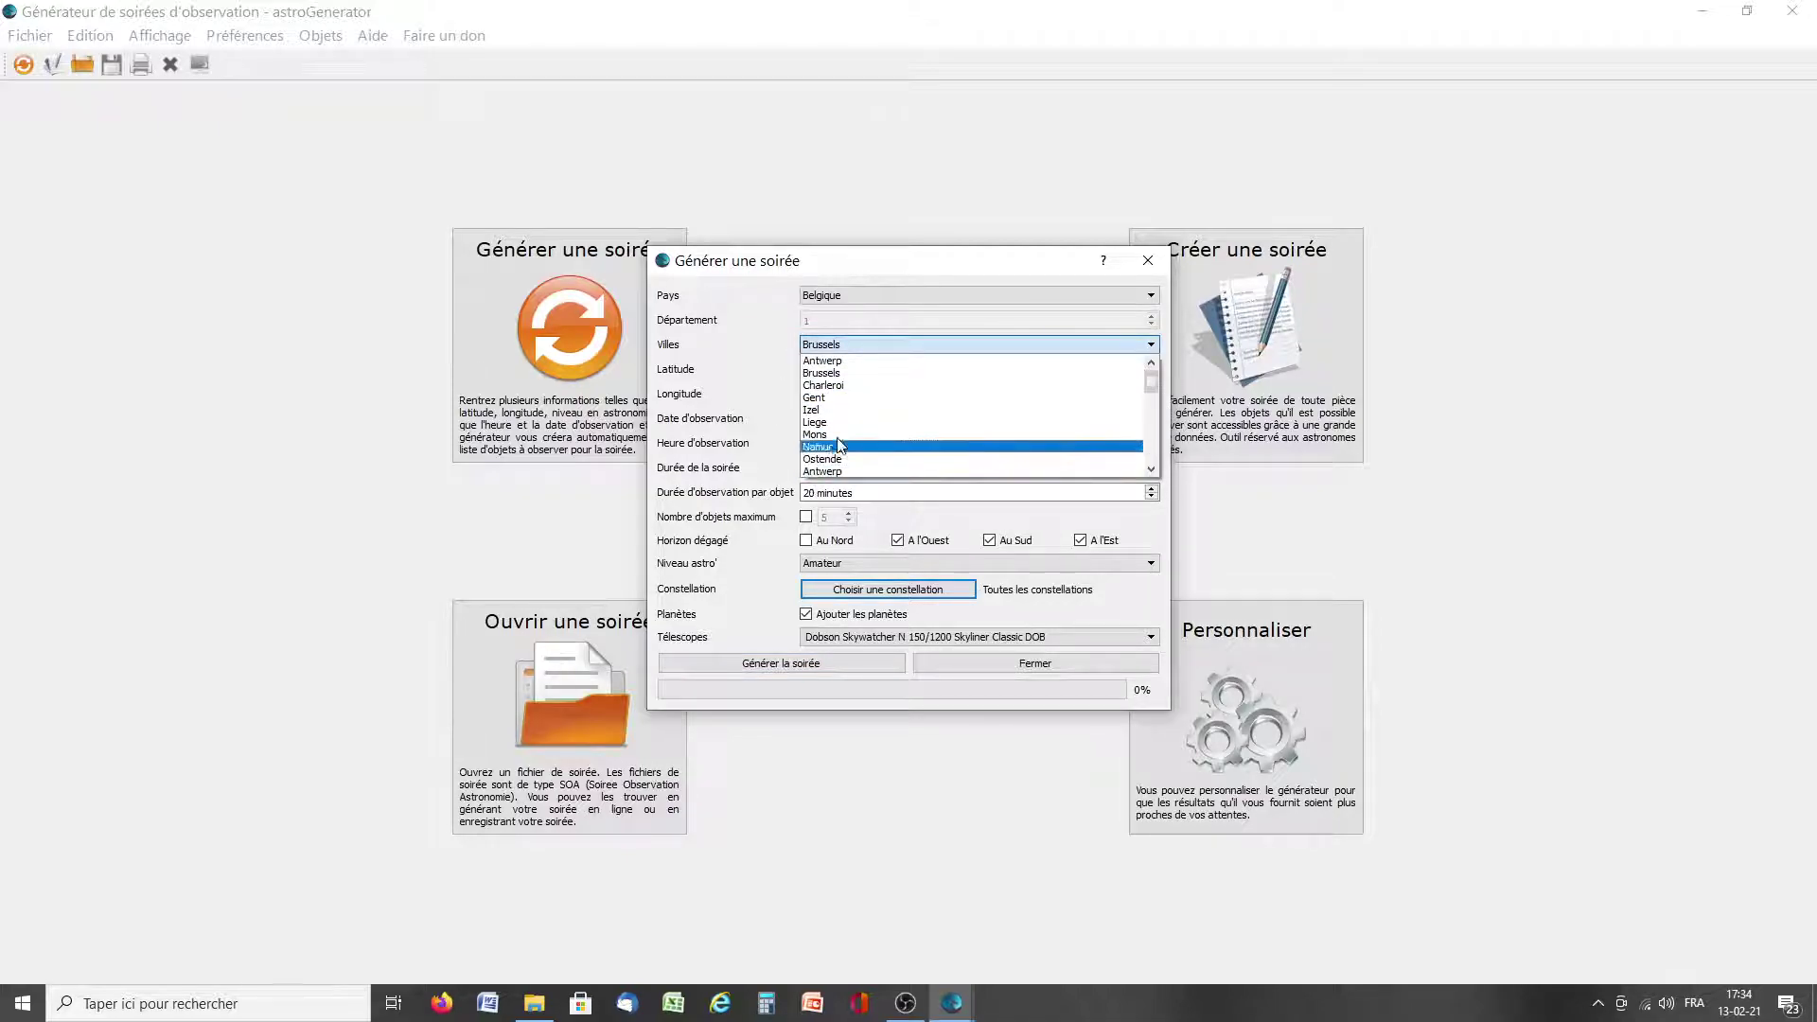
{"action": "left_click", "coordinate": [839, 447]}
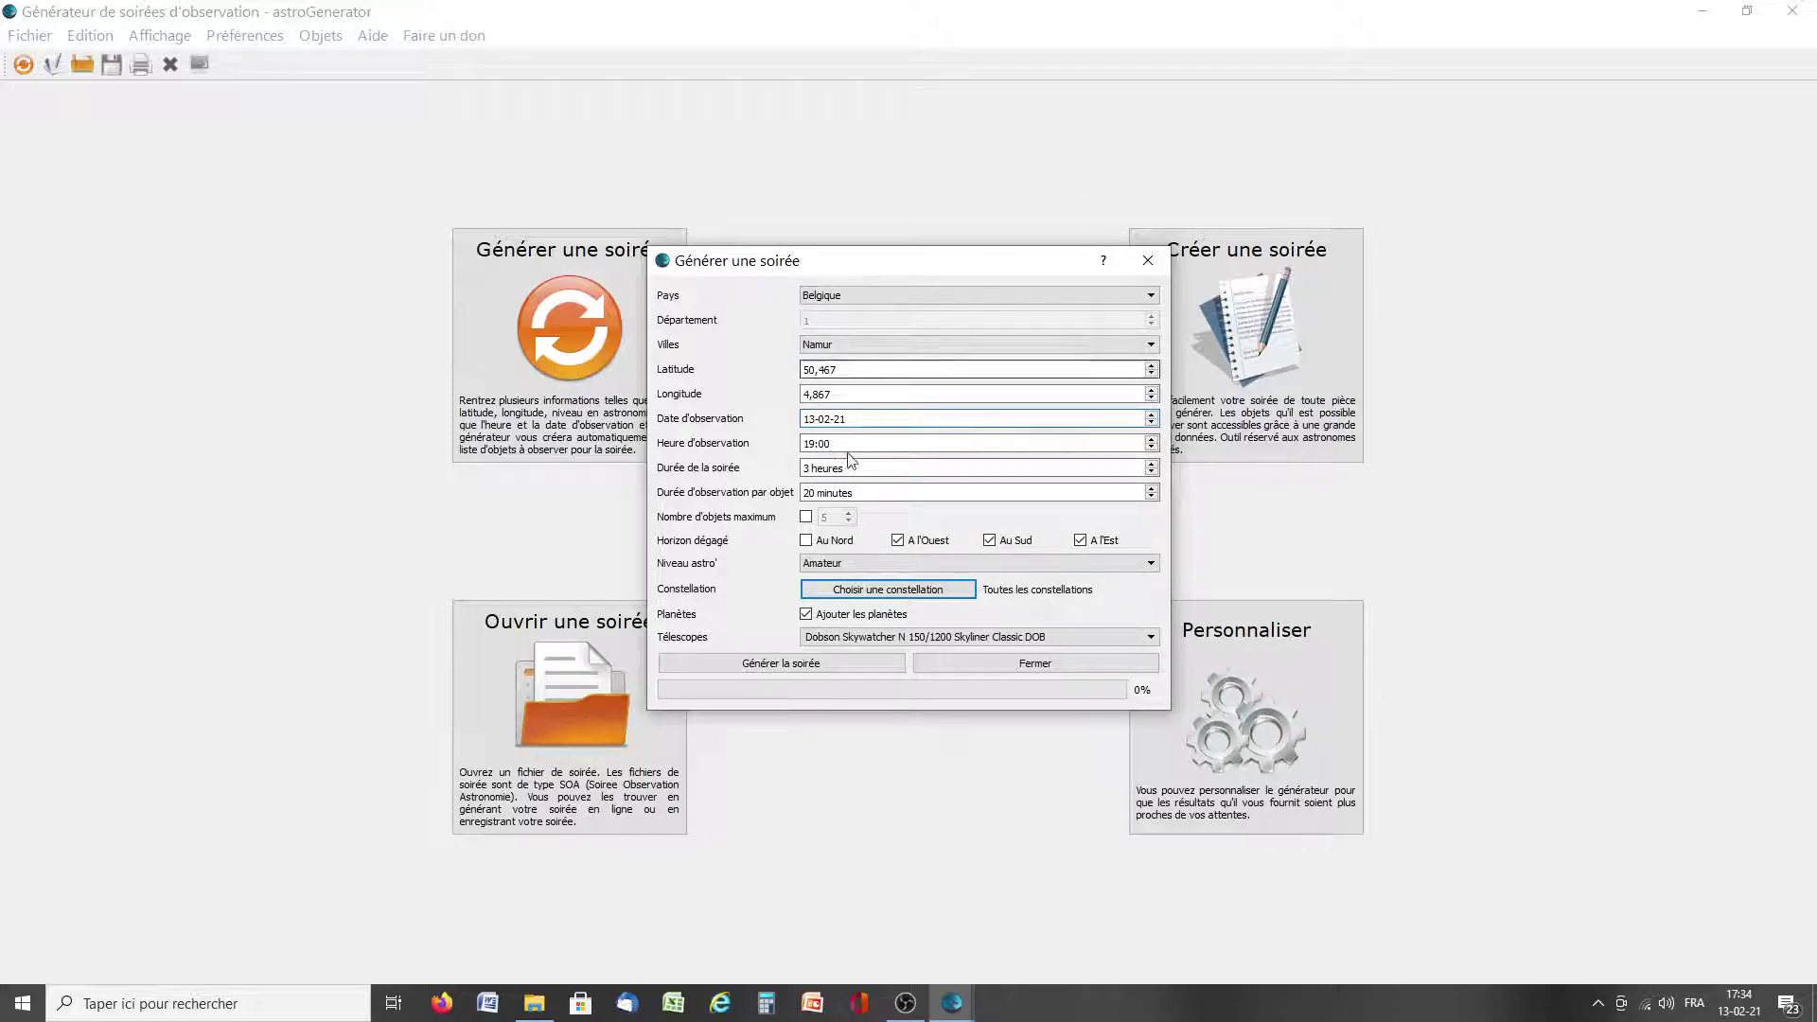
- Set the observation start time to 20:00
{"action": "left_click_drag", "start_coordinate": [841, 442], "coordinate": [774, 438]}
{"action": "left_click", "coordinate": [924, 439]}
{"action": "left_click_drag", "start_coordinate": [904, 445], "coordinate": [771, 434]}
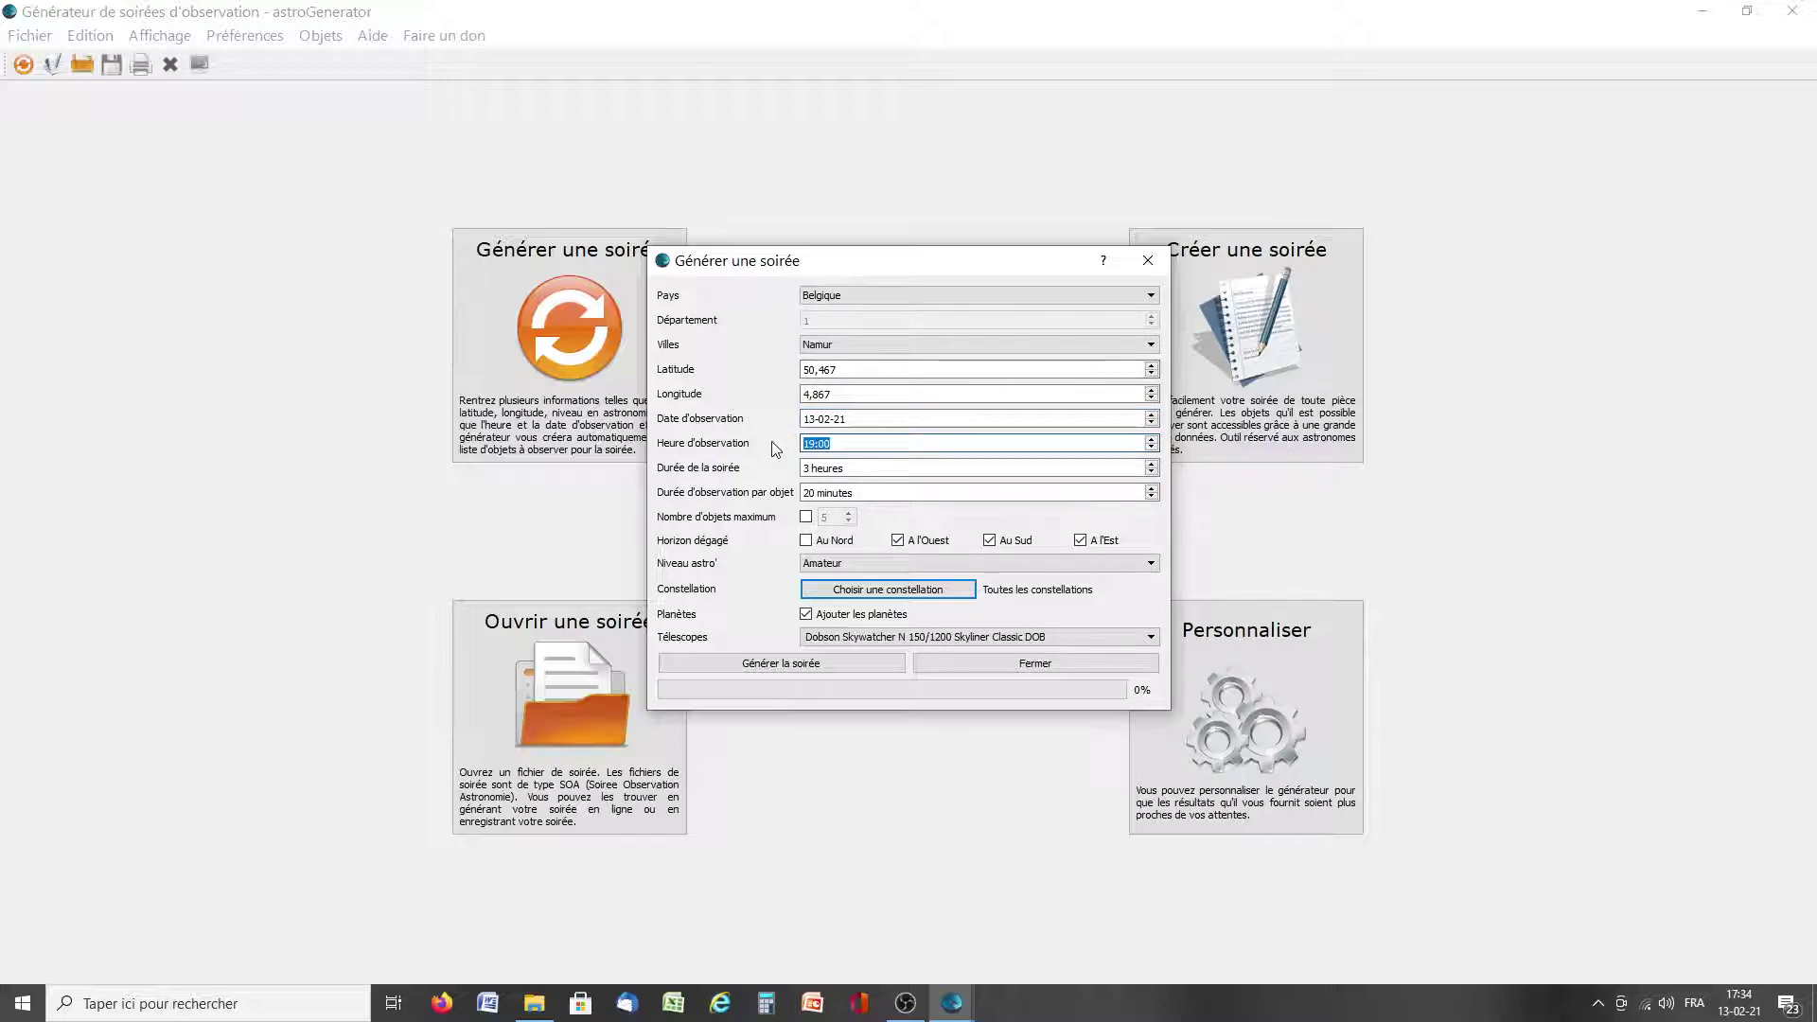
{"action": "left_click", "coordinate": [942, 448]}
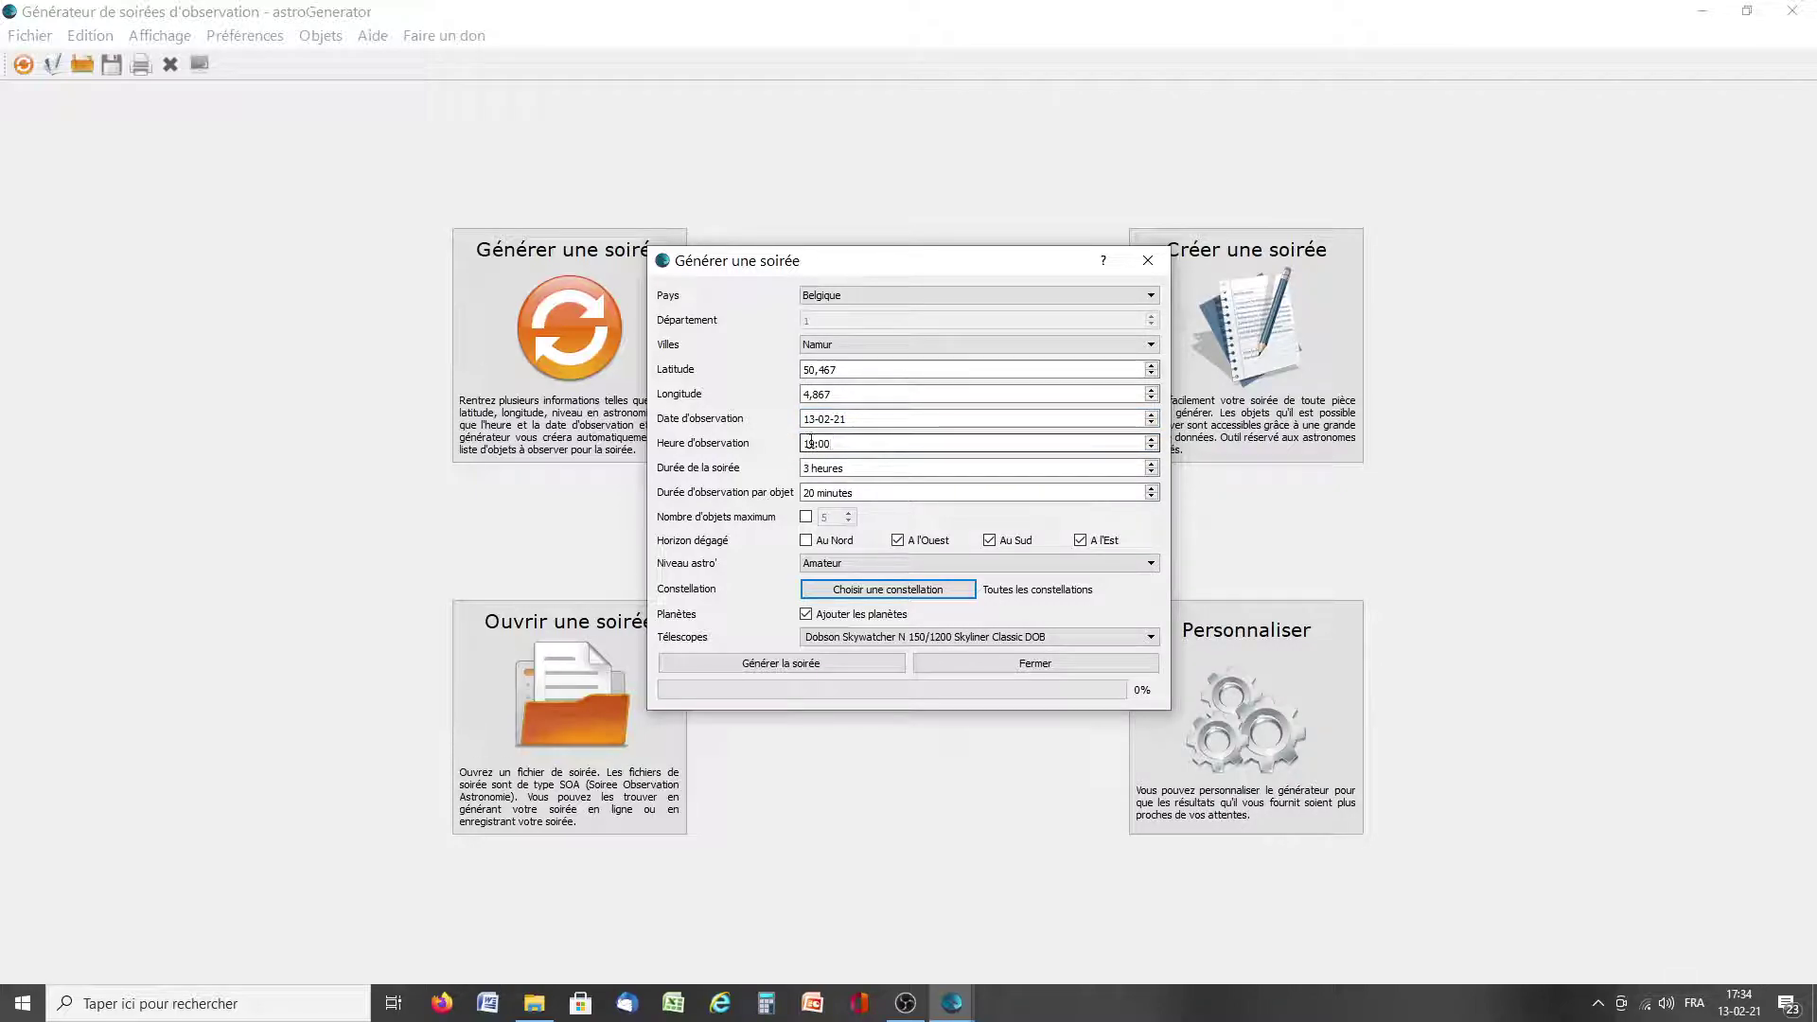
{"action": "left_click", "coordinate": [1152, 438]}
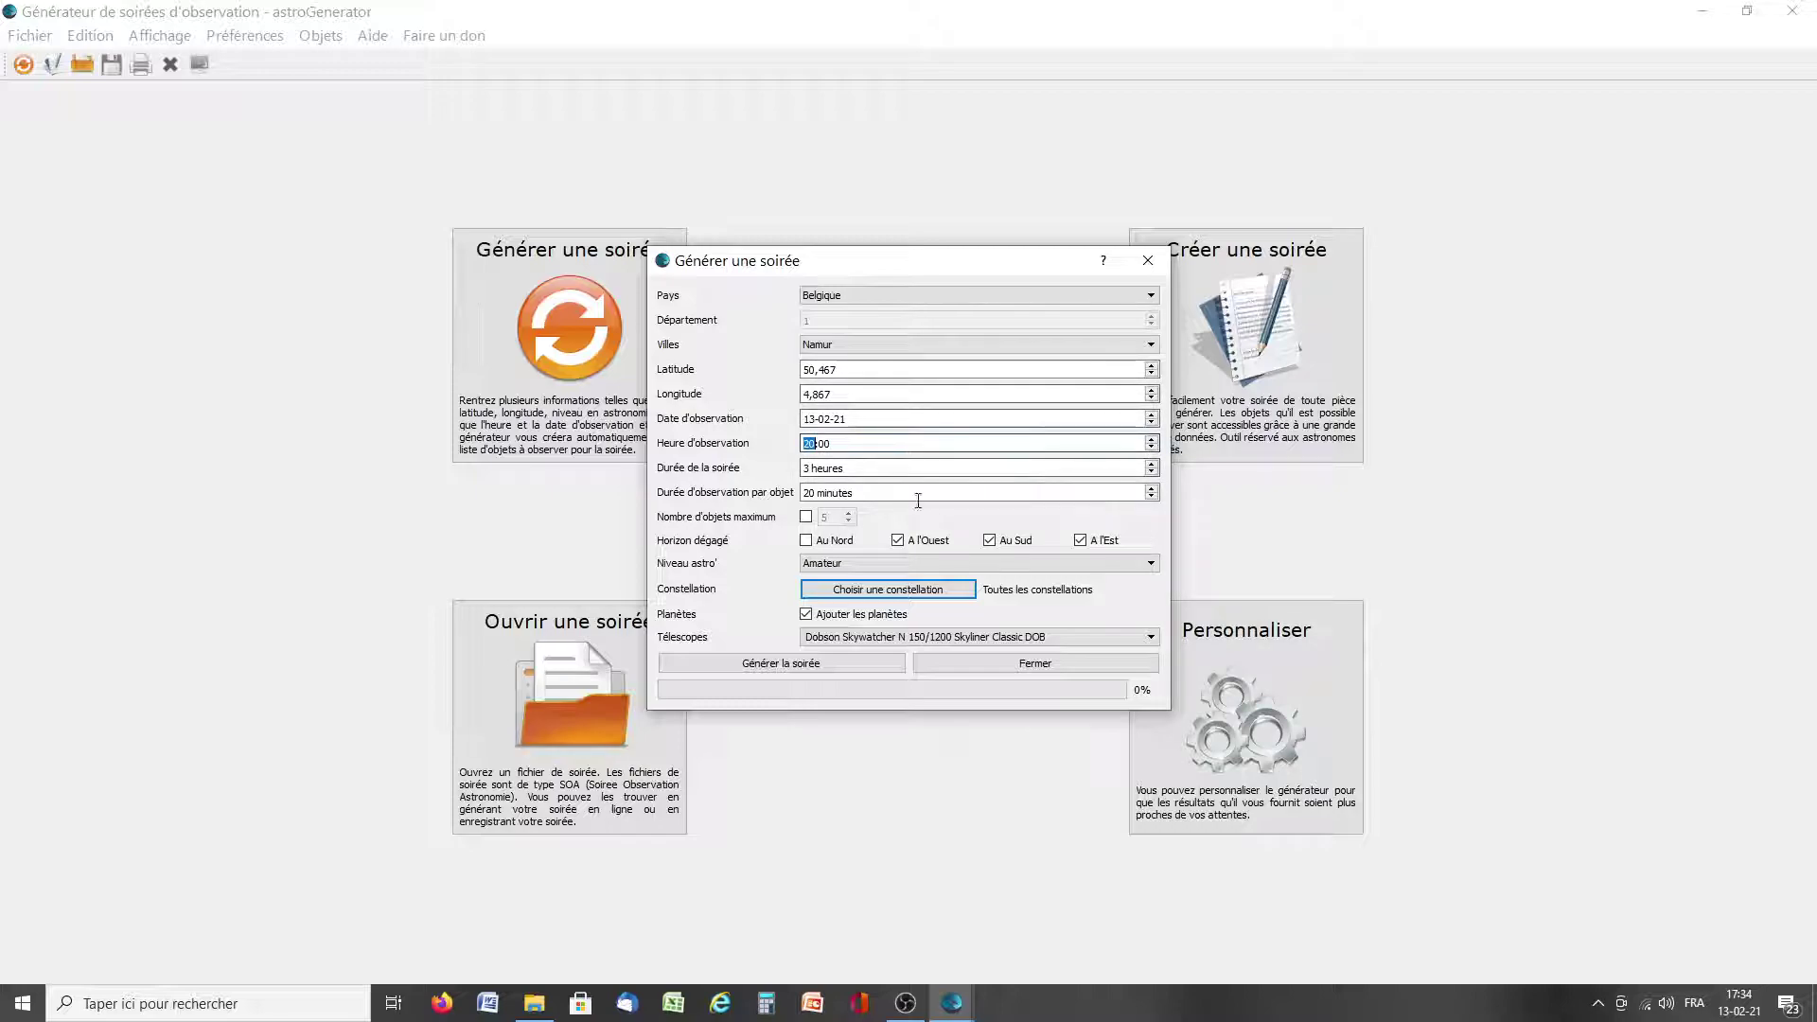
- Set the evening's duration to 3 hours and the astronomy level to Amateur
{"action": "left_click_drag", "start_coordinate": [846, 475], "coordinate": [804, 473]}
{"action": "left_click", "coordinate": [952, 475]}
{"action": "left_click", "coordinate": [1155, 466]}
{"action": "left_click", "coordinate": [1152, 465]}
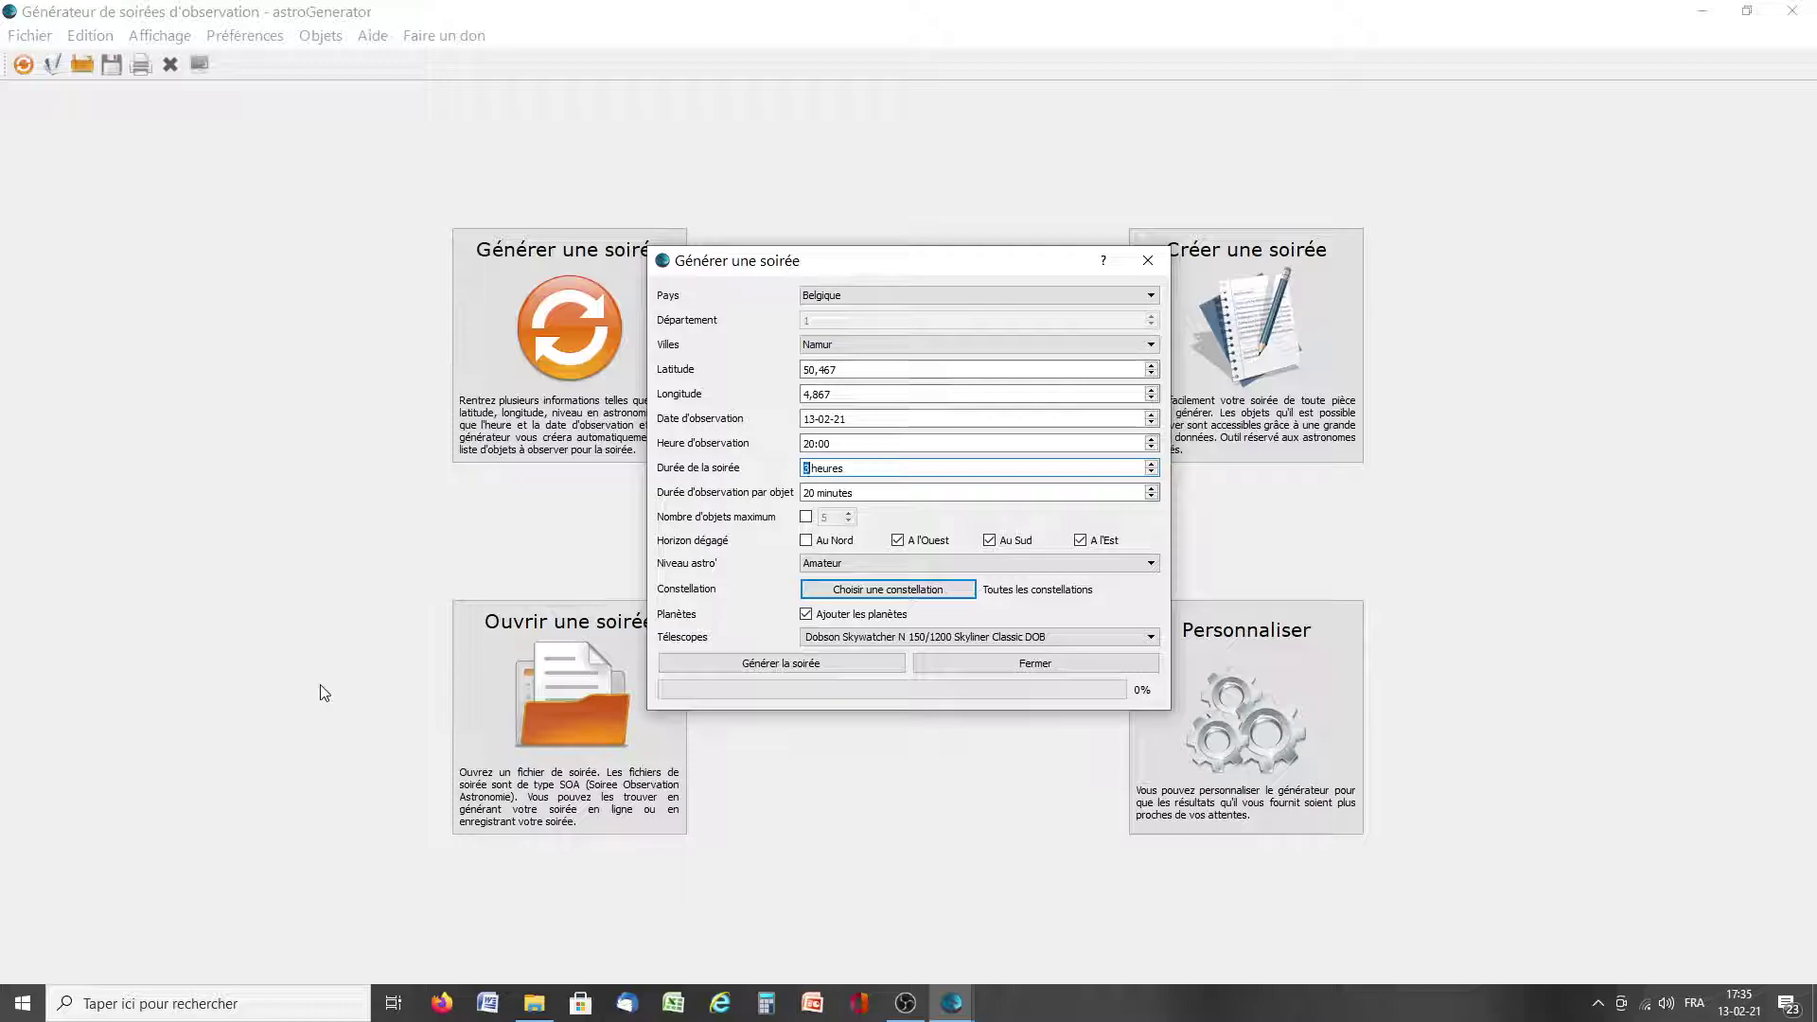
{"action": "left_click", "coordinate": [845, 564]}
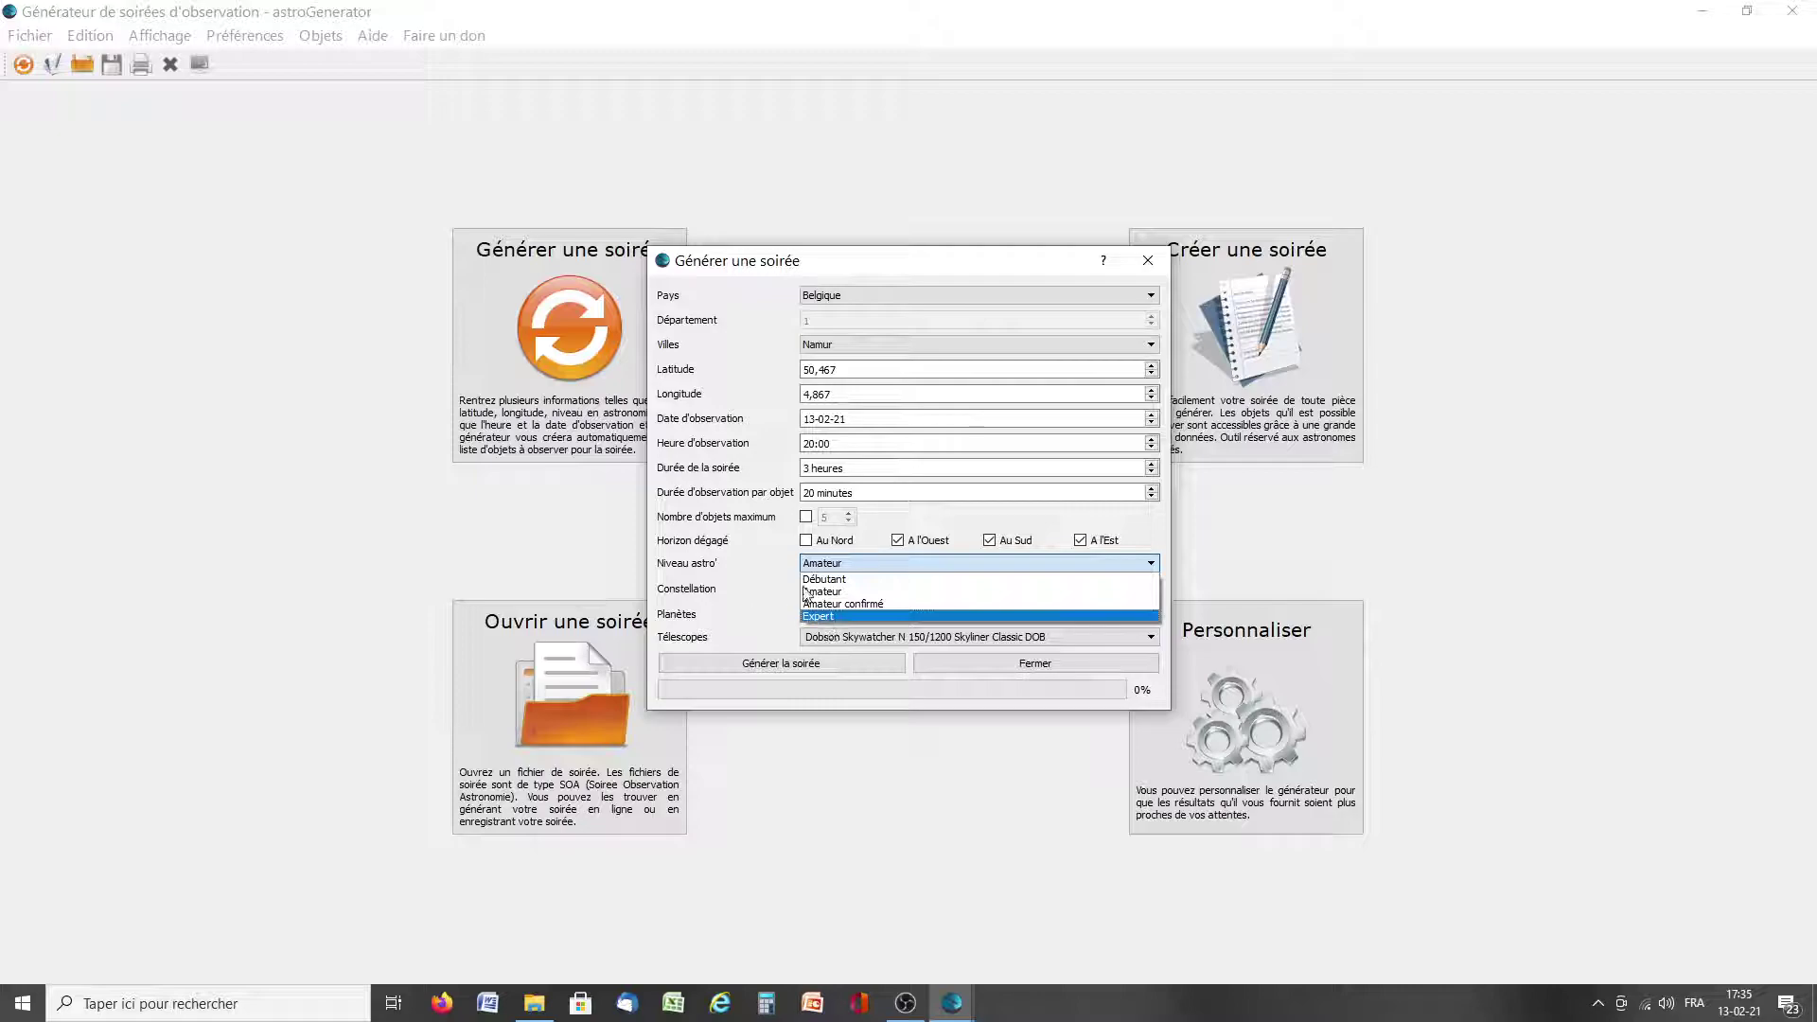
{"action": "left_click", "coordinate": [834, 593]}
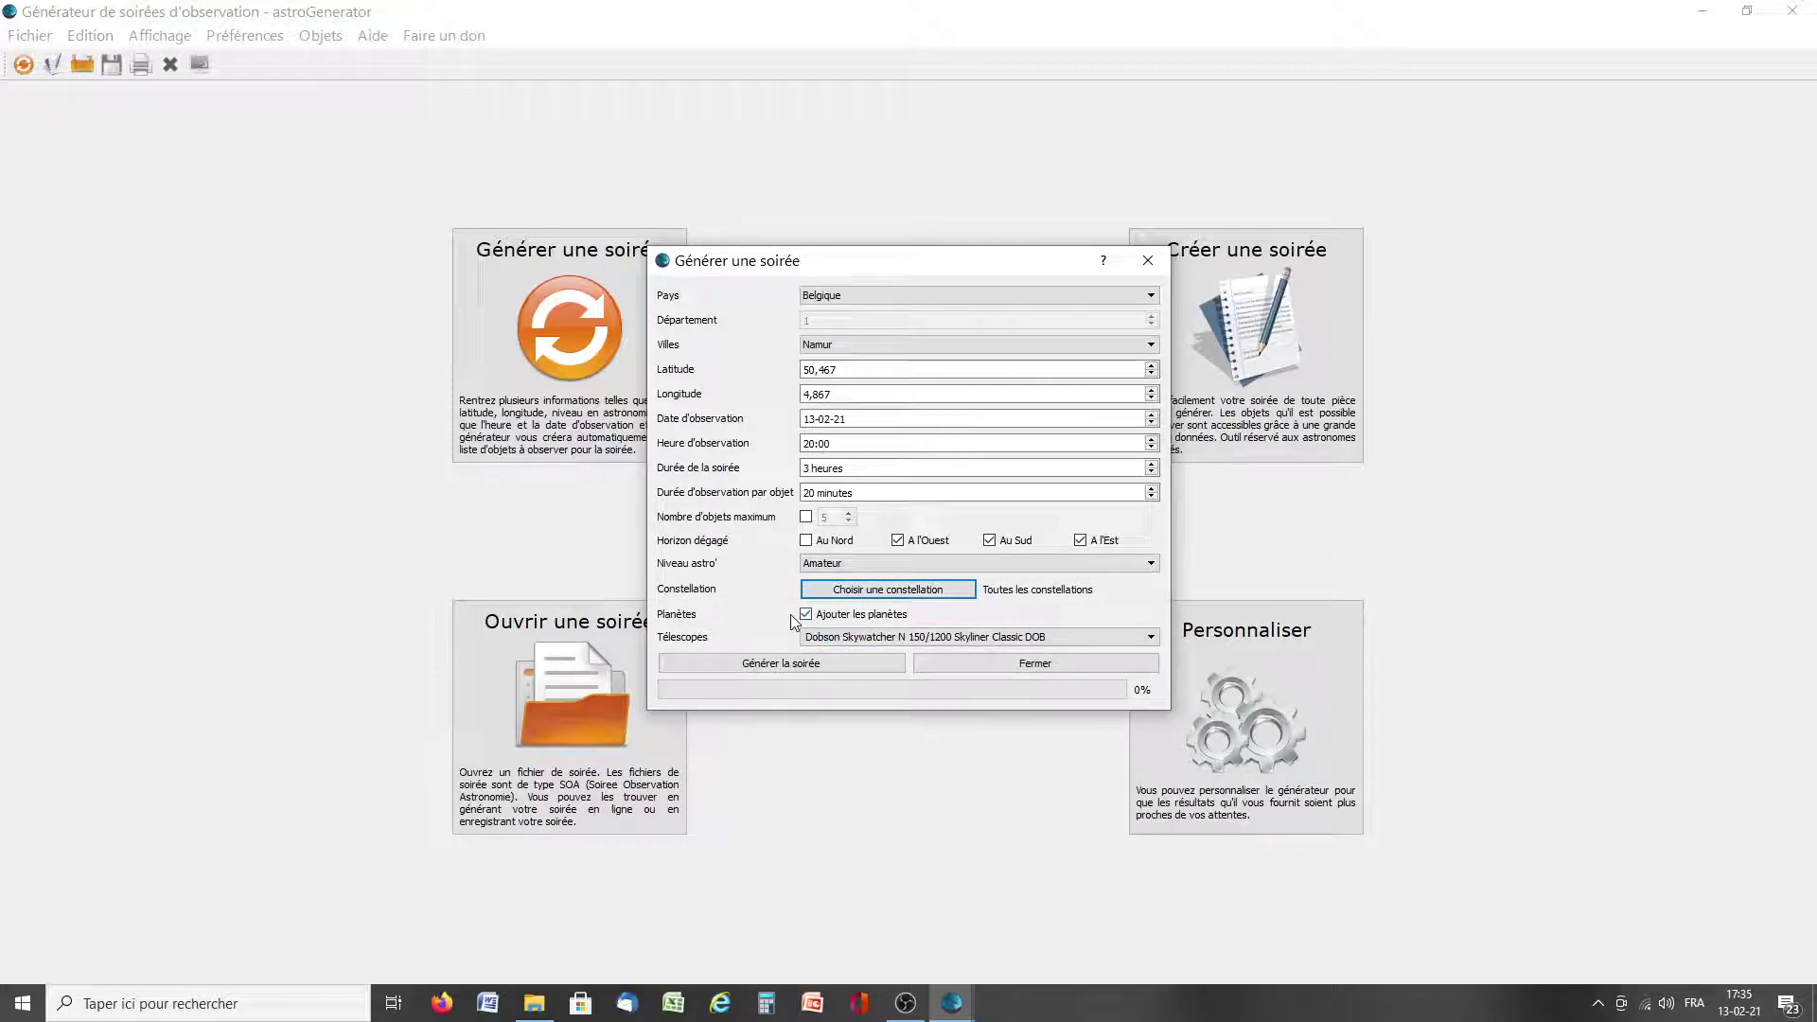
- Keep the Dobson Skywatcher N 150/1200 Skyliner Classic DOB as telescope and generate the observation evening
{"action": "left_click", "coordinate": [844, 638]}
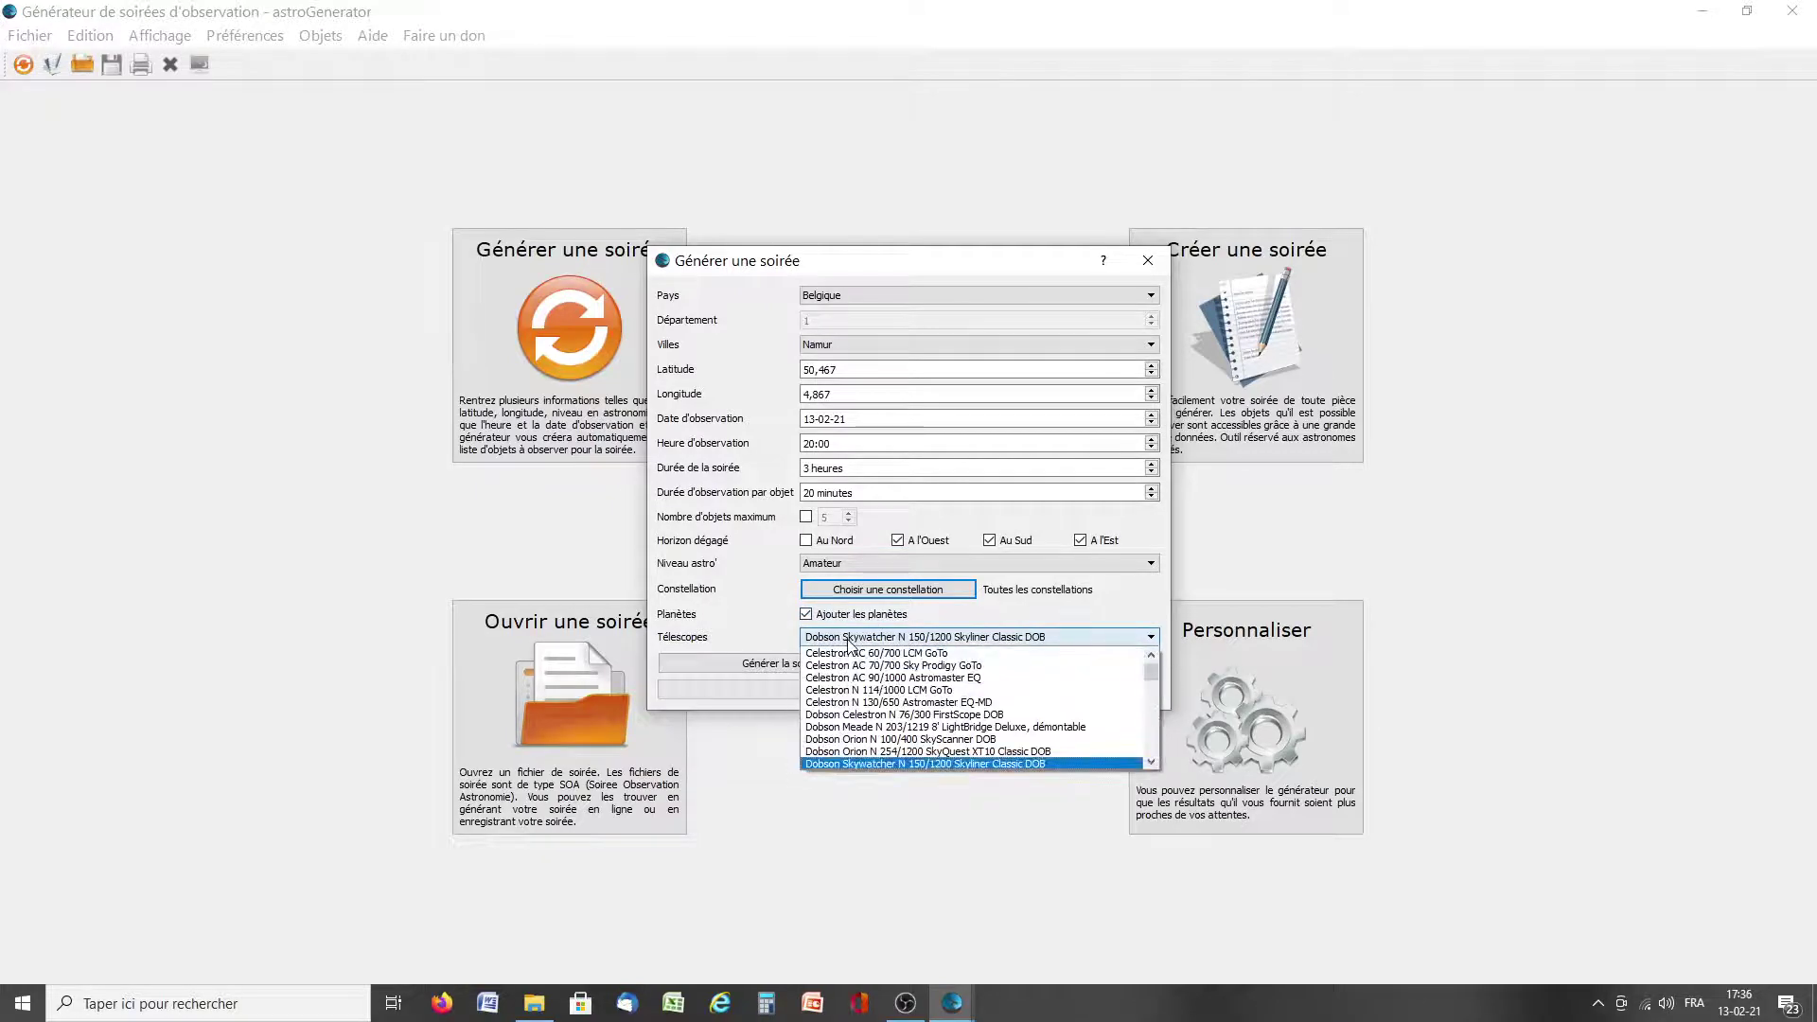
{"action": "left_click", "coordinate": [848, 639]}
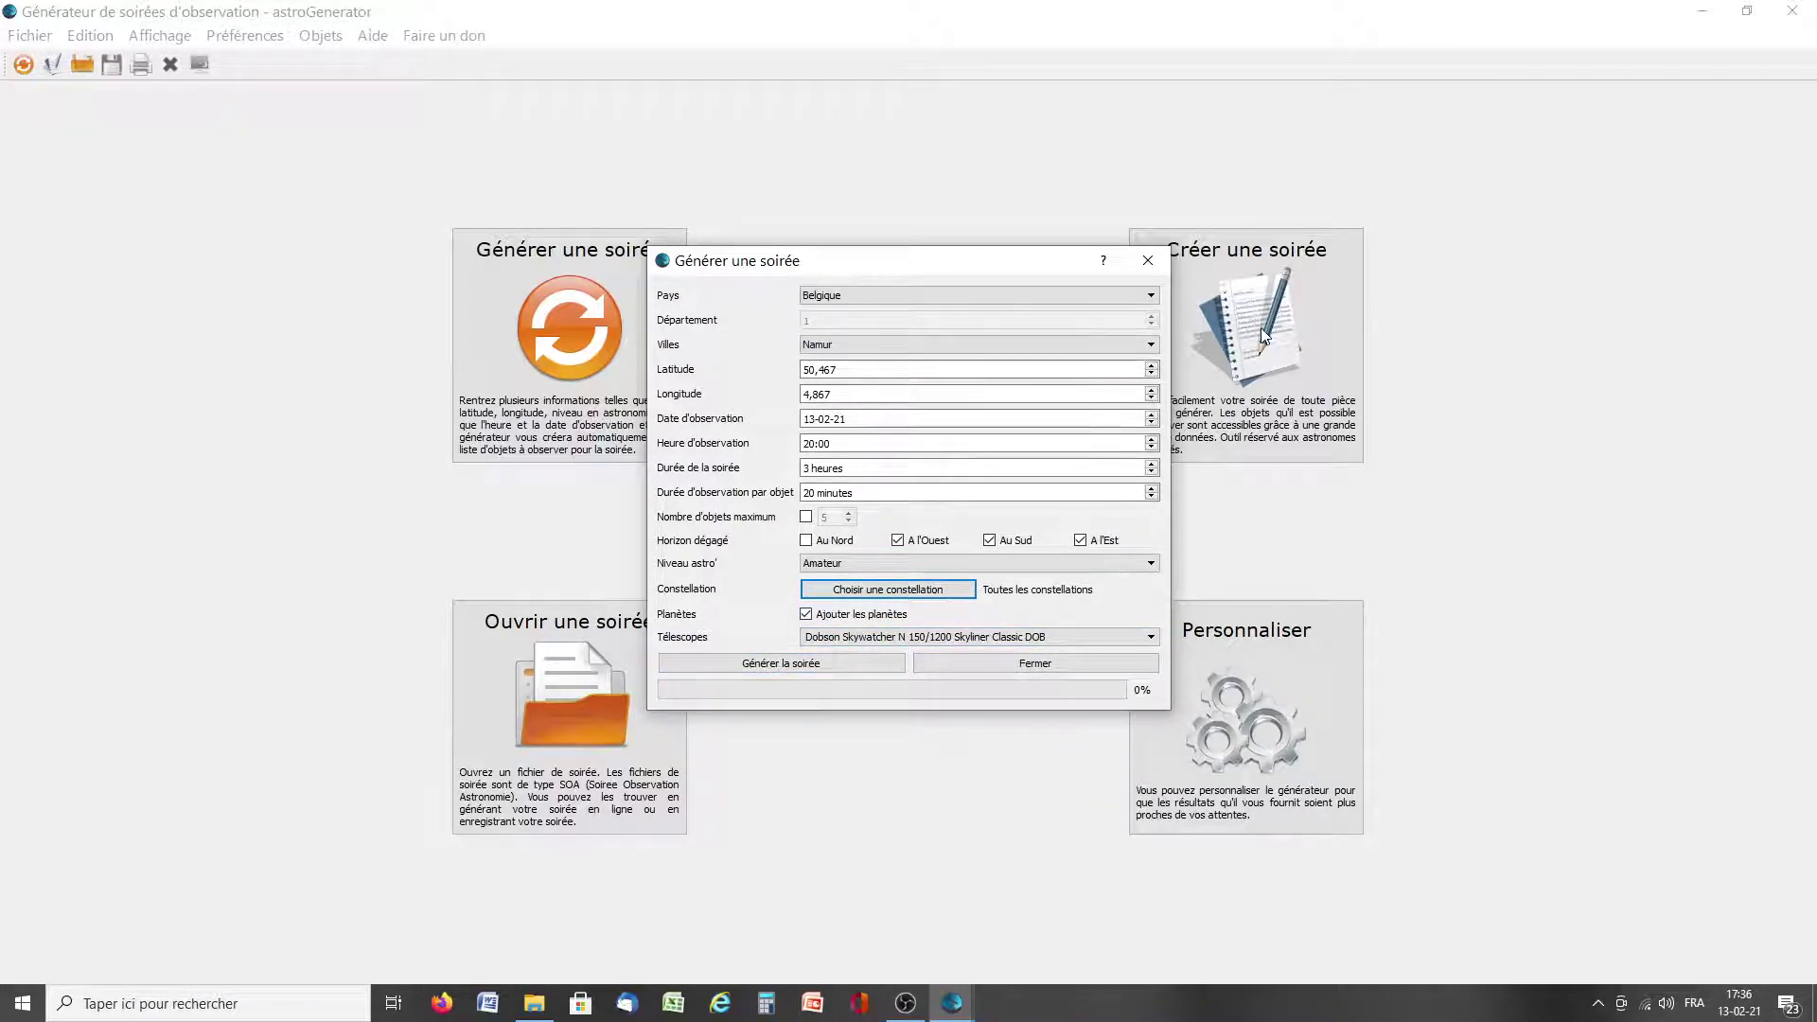
{"action": "left_click", "coordinate": [800, 670]}
{"action": "left_click", "coordinate": [800, 664]}
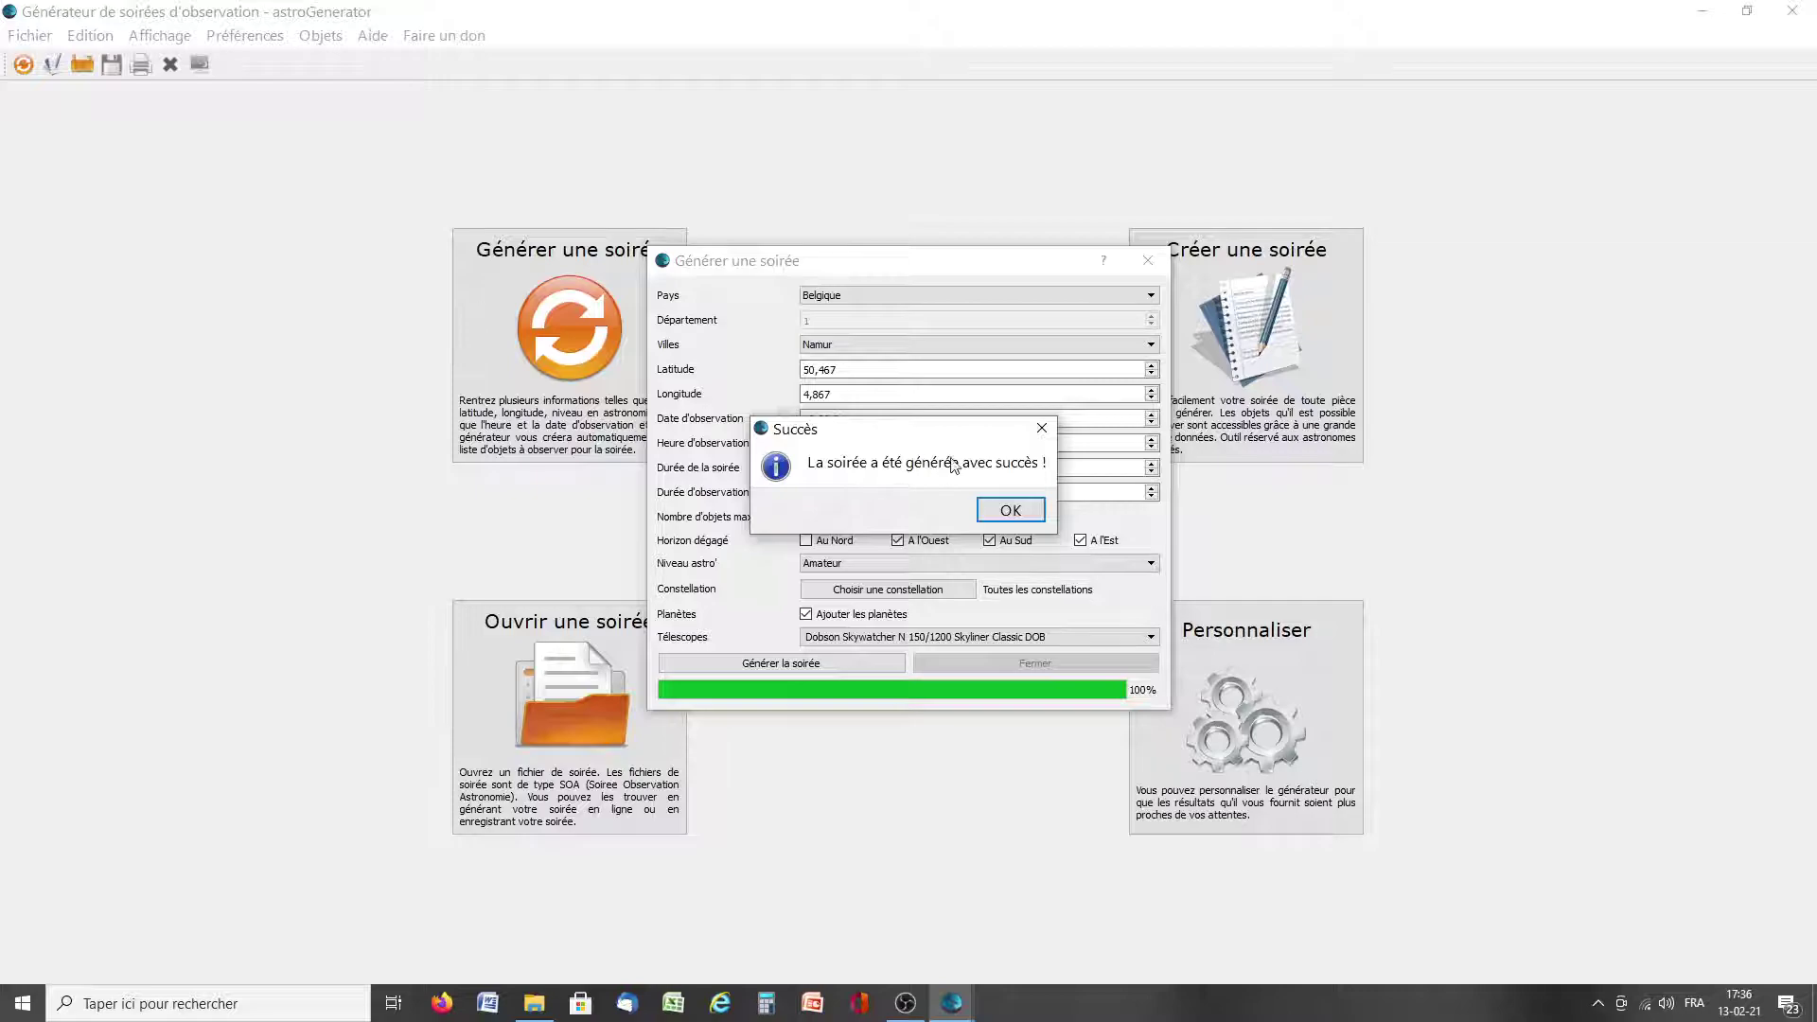
{"action": "left_click", "coordinate": [1011, 508]}
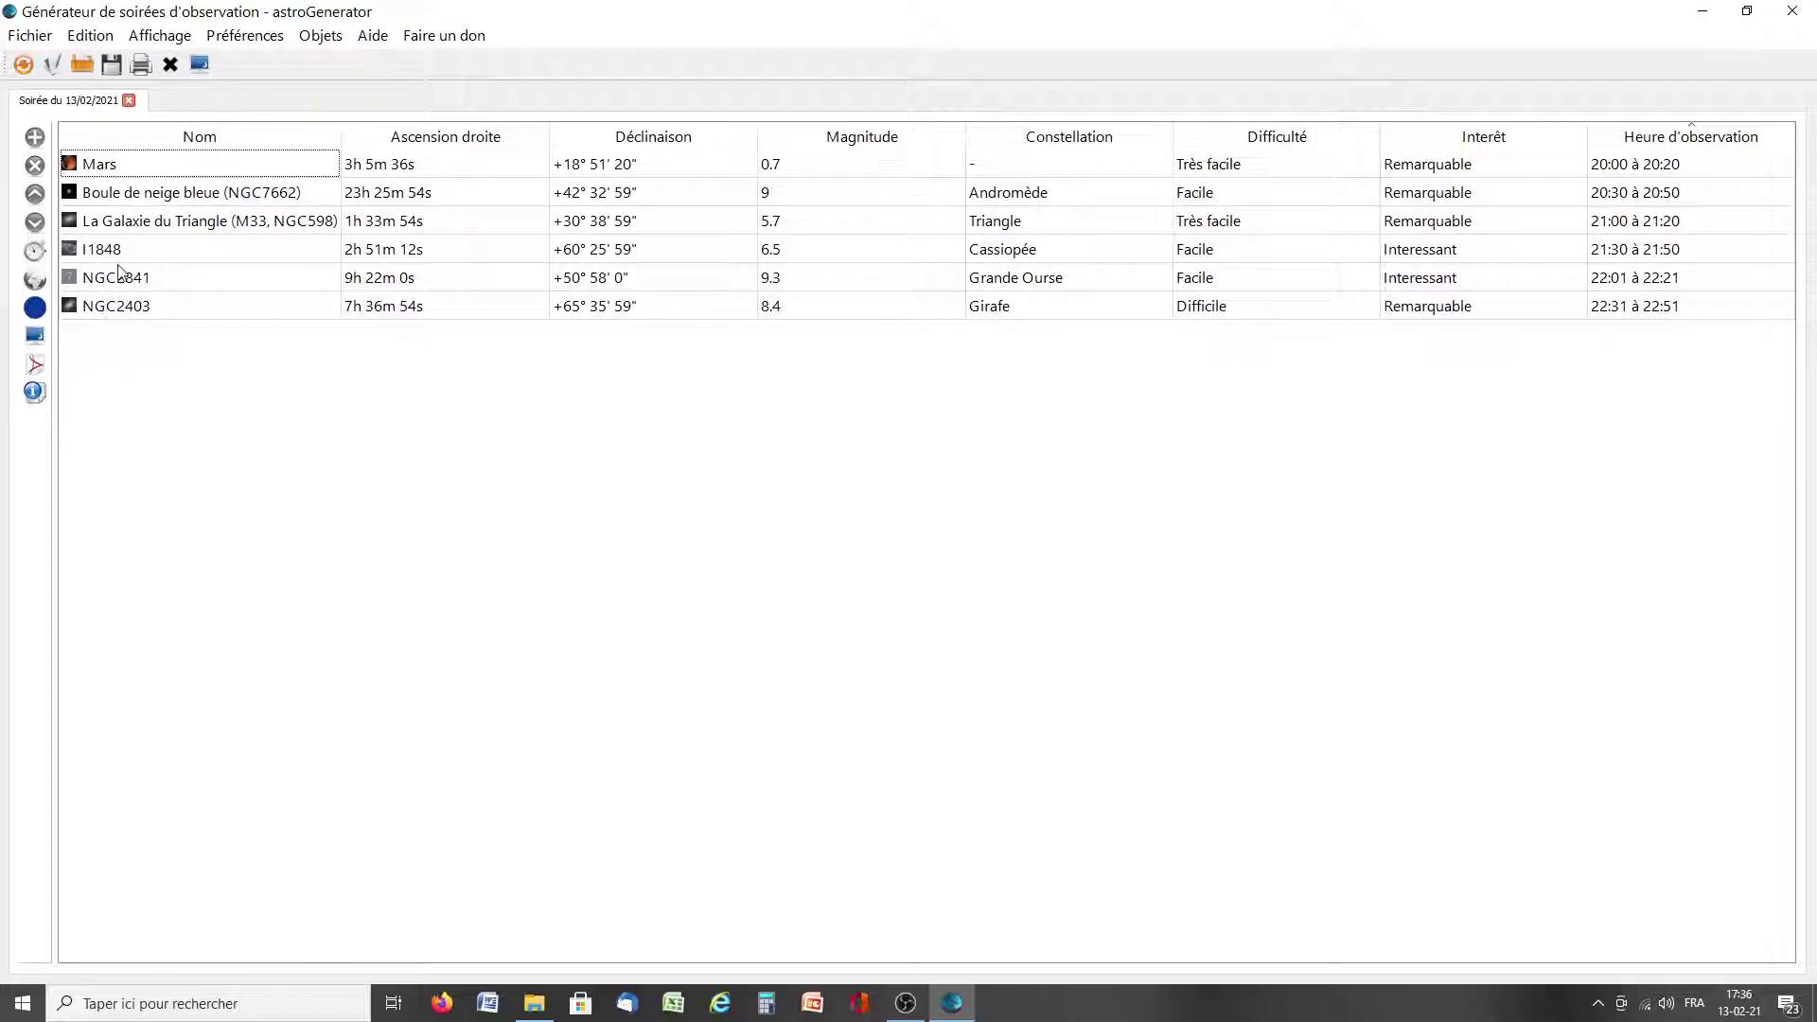
- Examine each object in the generated evening, comparing constellation, difficulty, interest and observation time
{"action": "left_click", "coordinate": [123, 168]}
{"action": "left_click", "coordinate": [127, 189]}
{"action": "left_click", "coordinate": [129, 227]}
{"action": "left_click", "coordinate": [127, 254]}
{"action": "left_click", "coordinate": [123, 283]}
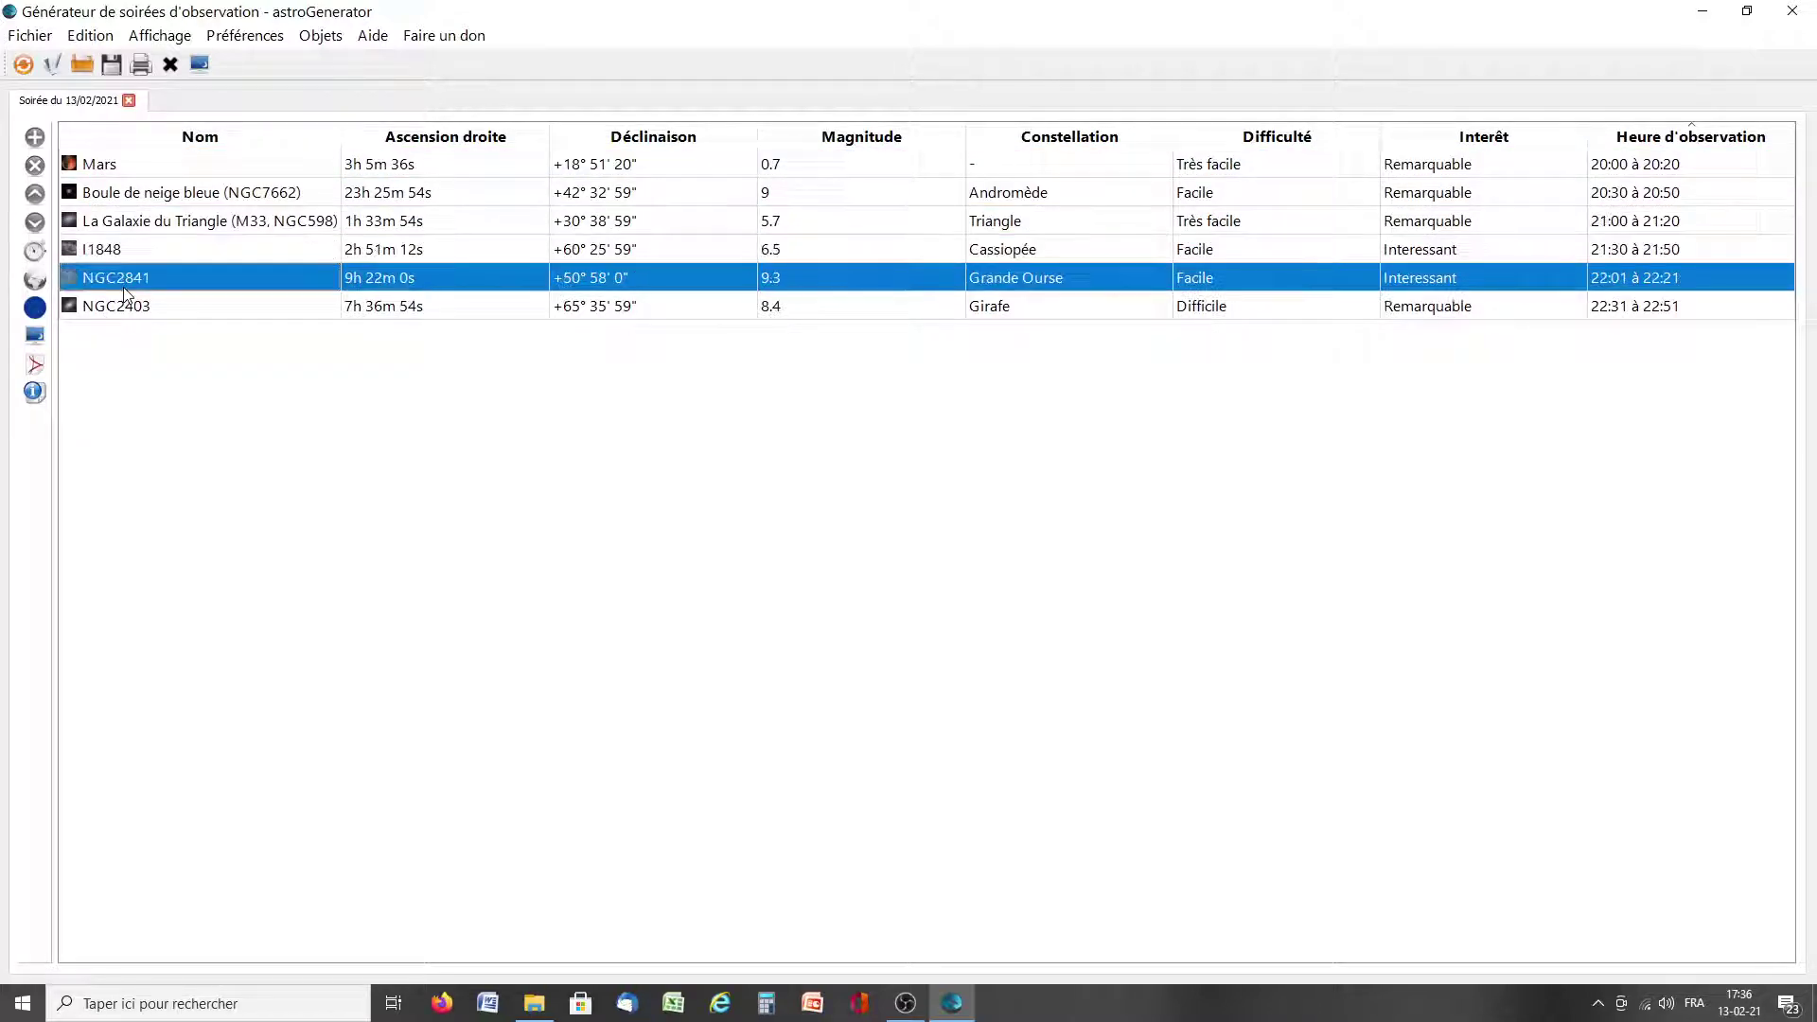
{"action": "left_click", "coordinate": [130, 308]}
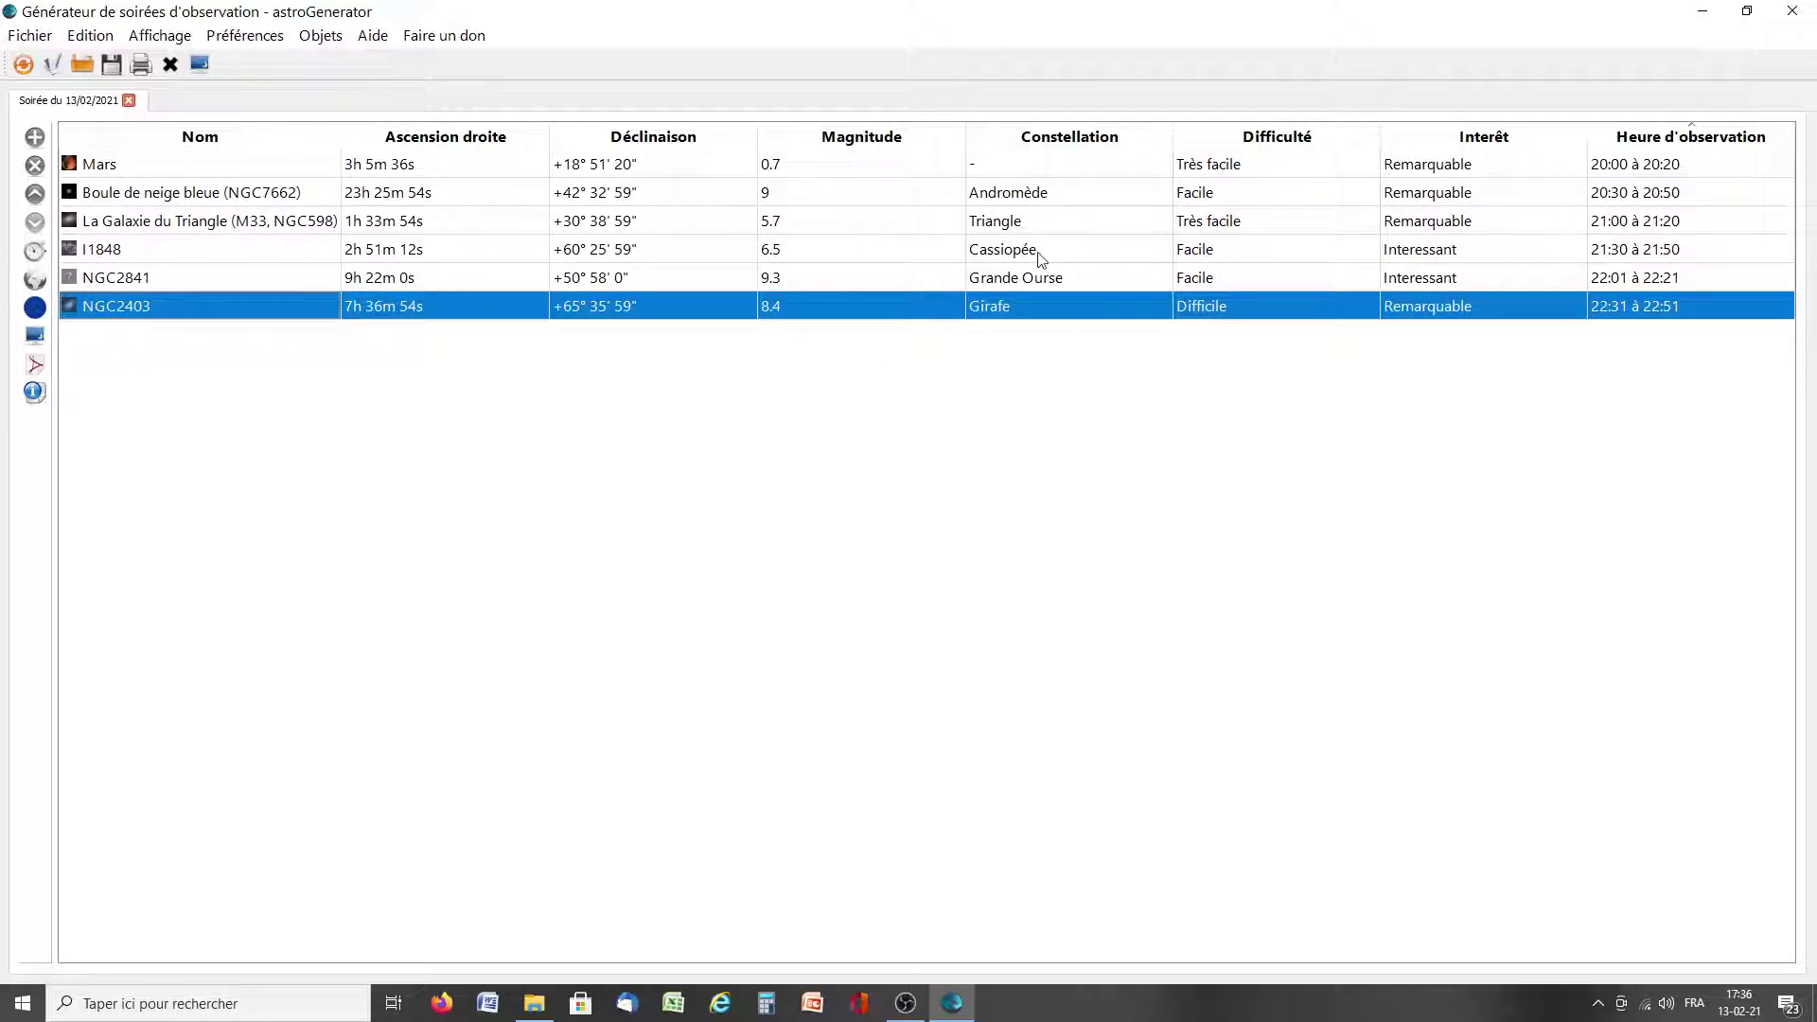
{"action": "left_click", "coordinate": [233, 171]}
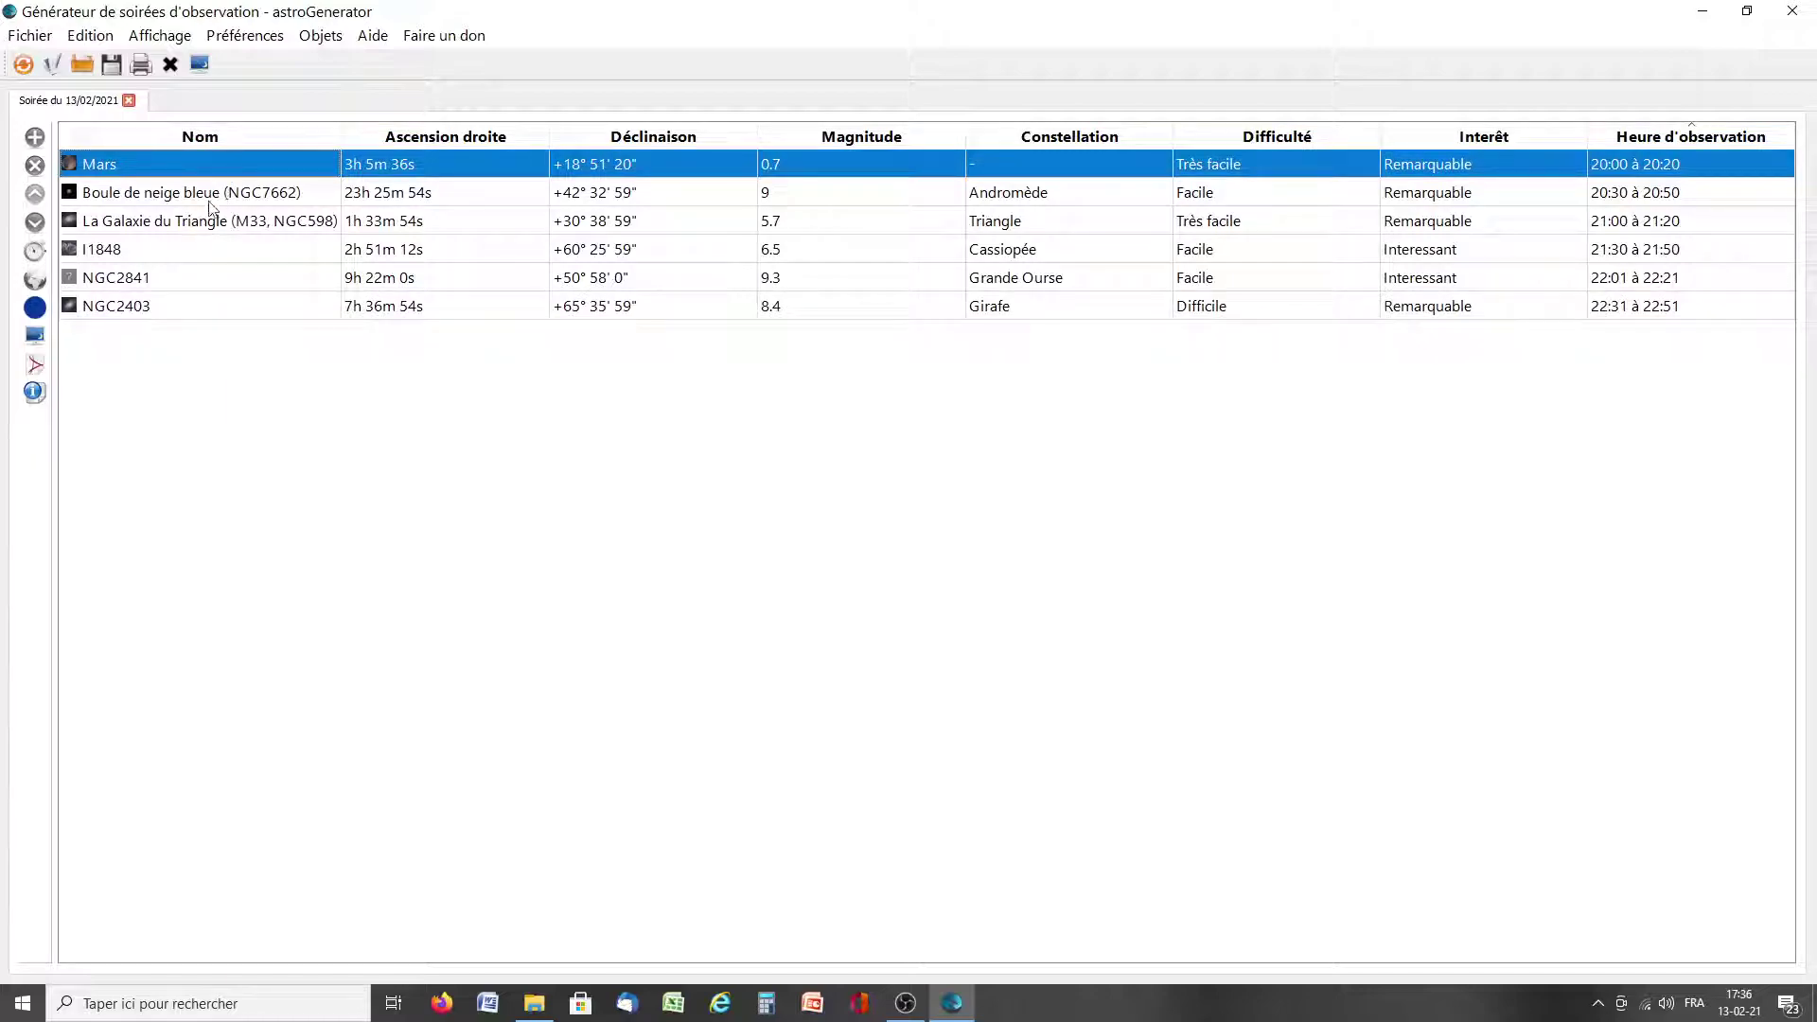
{"action": "left_click", "coordinate": [217, 196]}
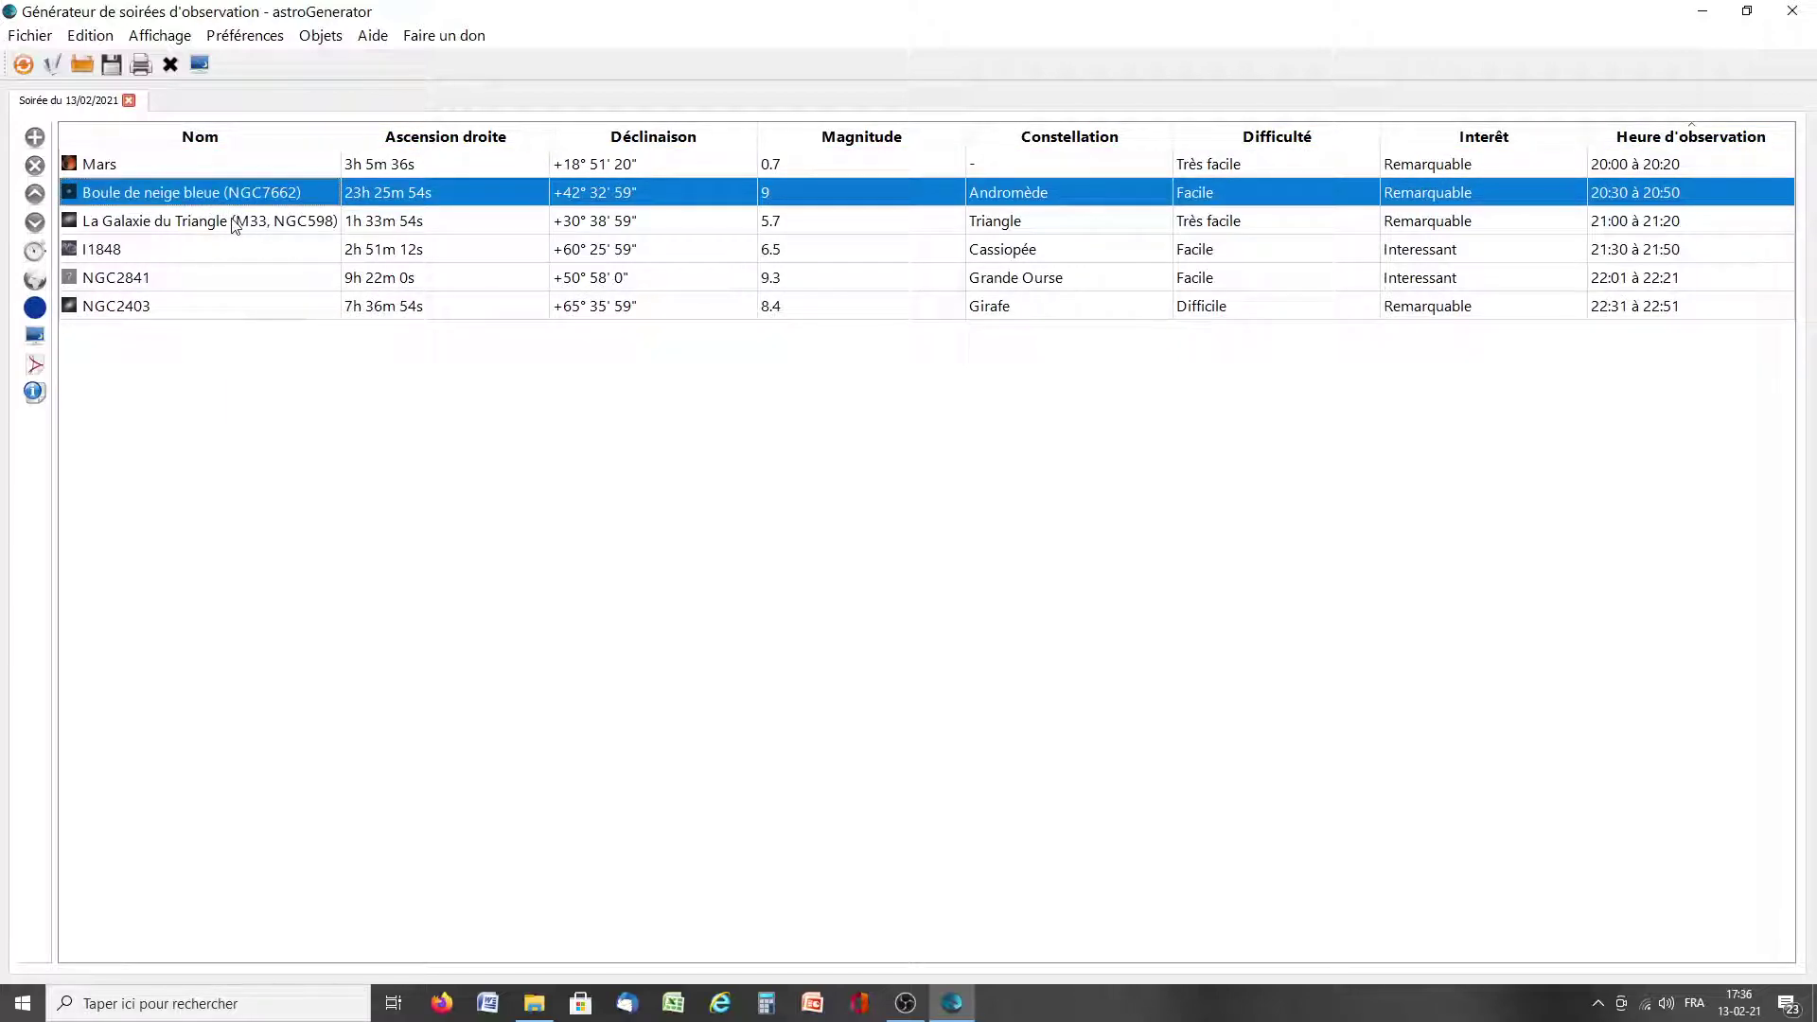
{"action": "left_click", "coordinate": [202, 231]}
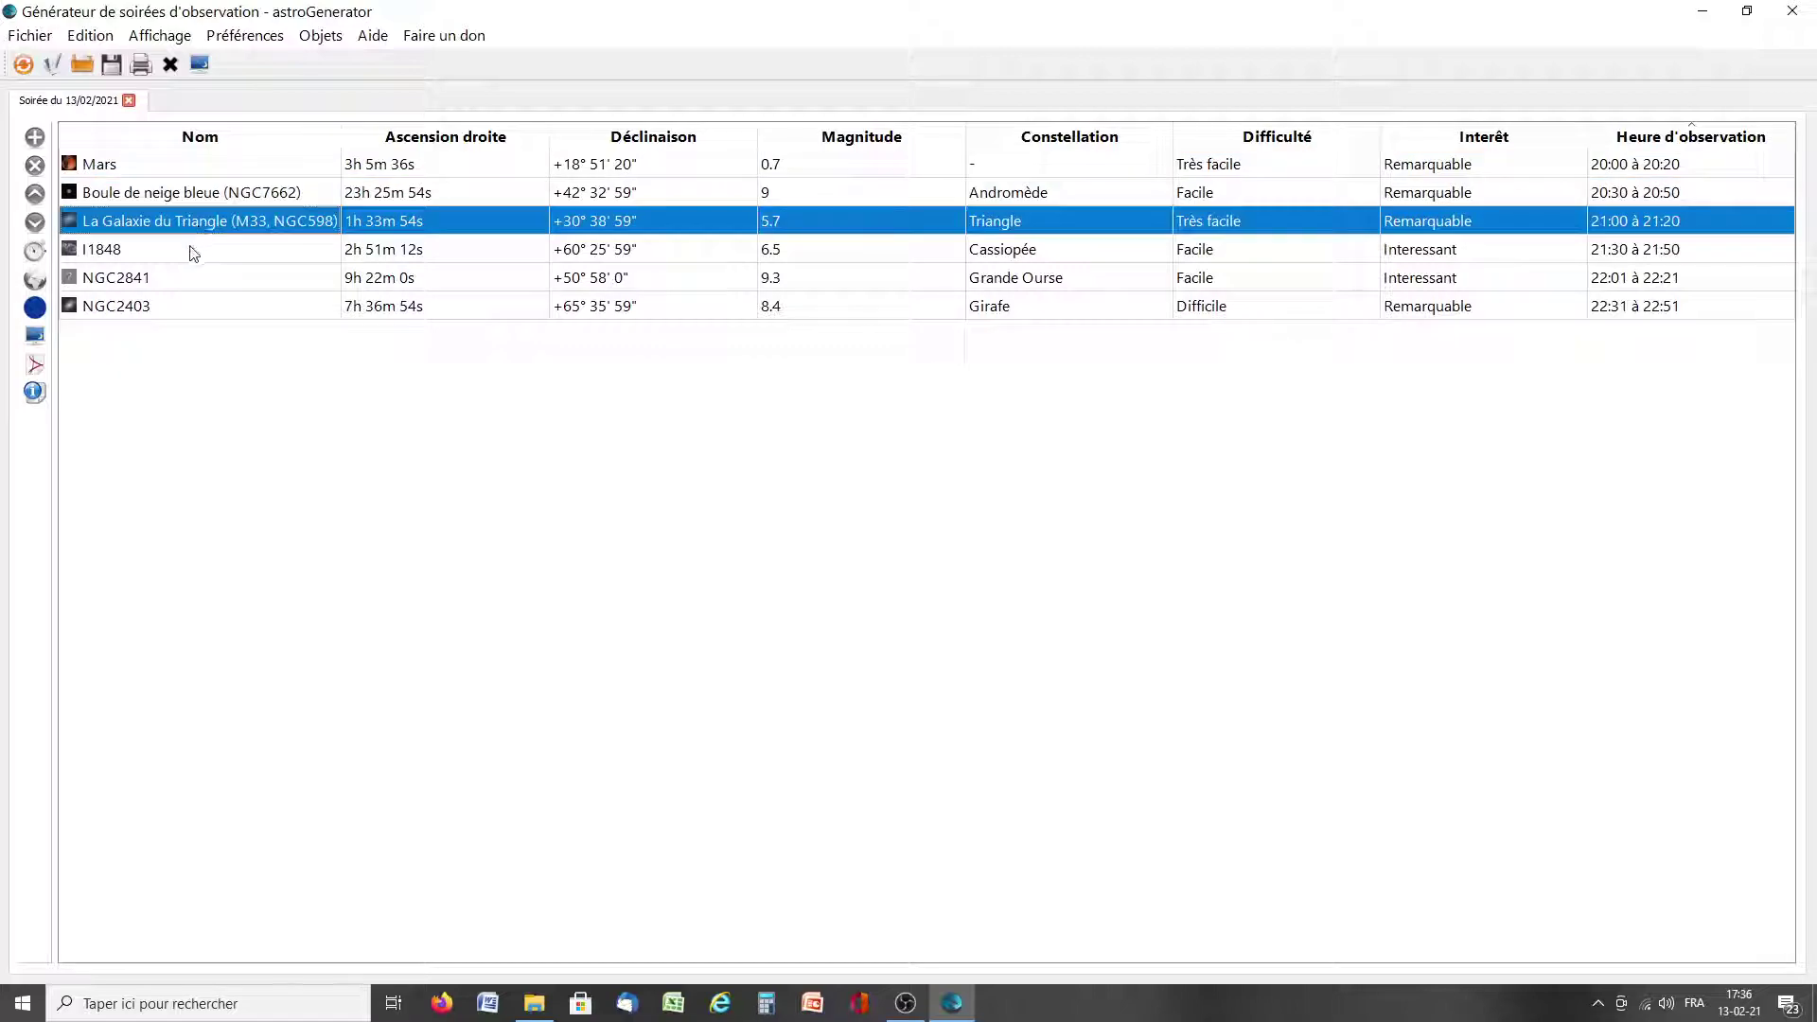
{"action": "left_click", "coordinate": [137, 254]}
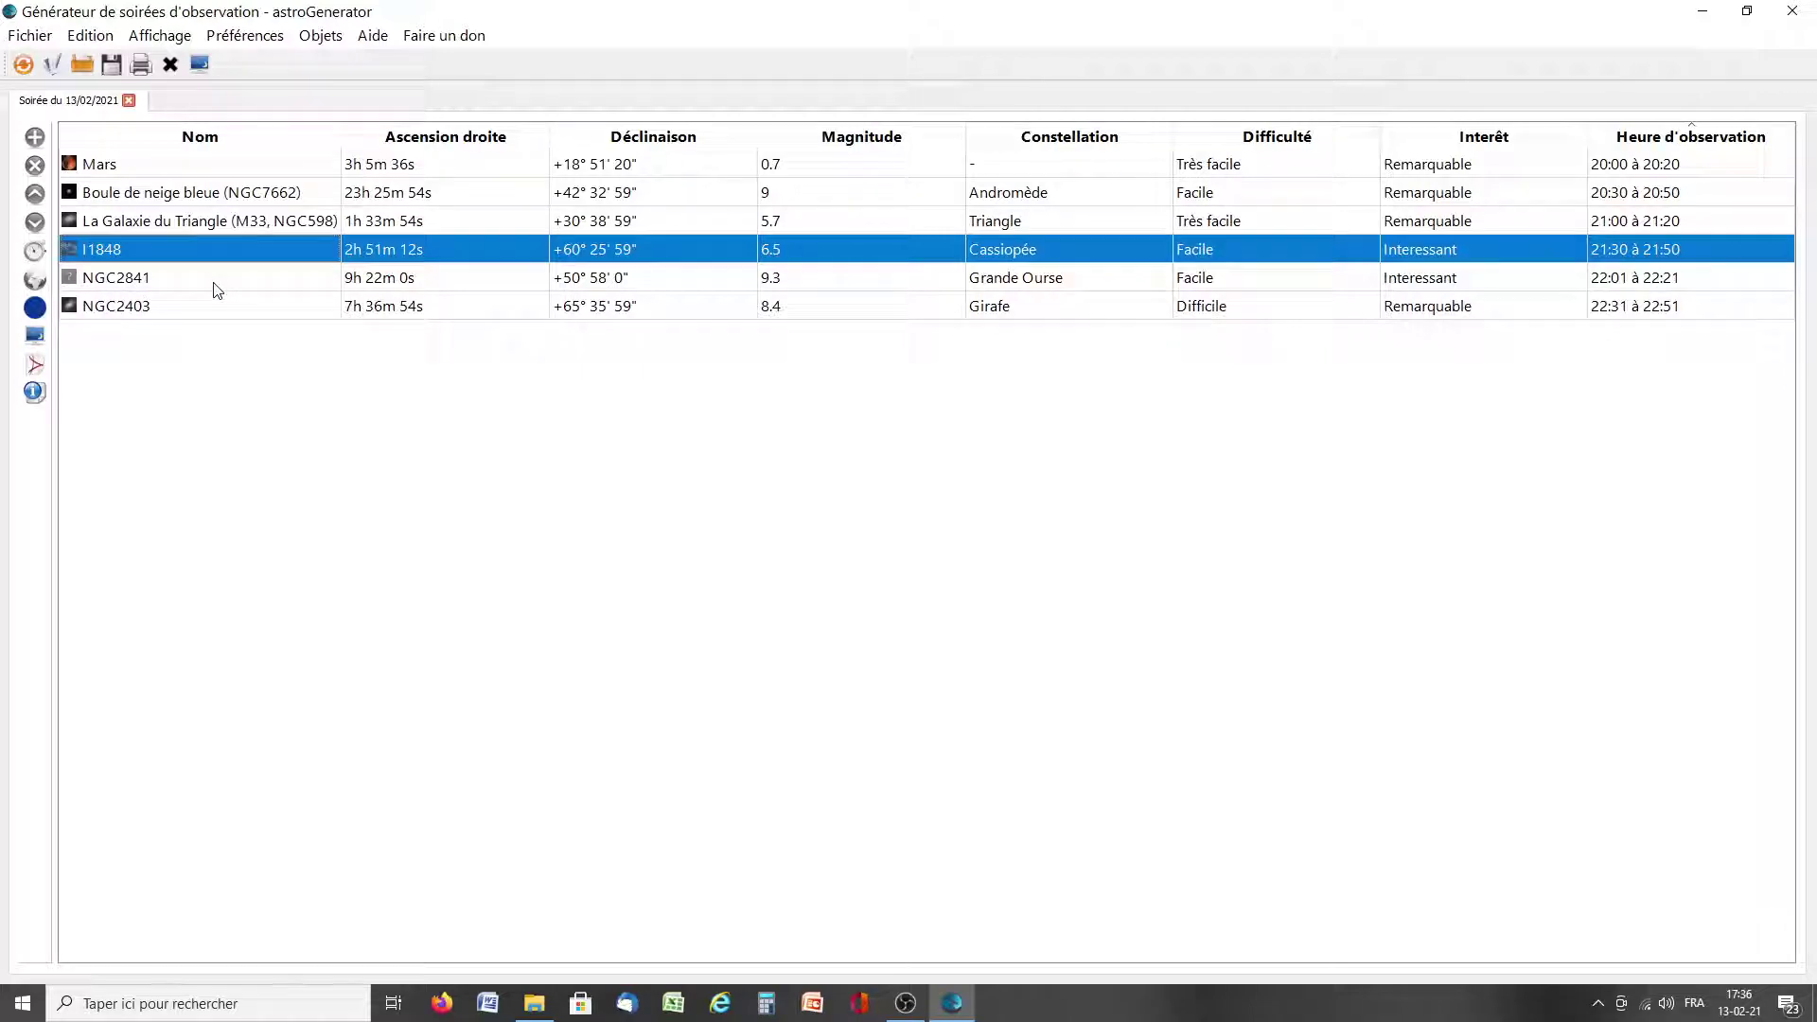
{"action": "left_click", "coordinate": [188, 308]}
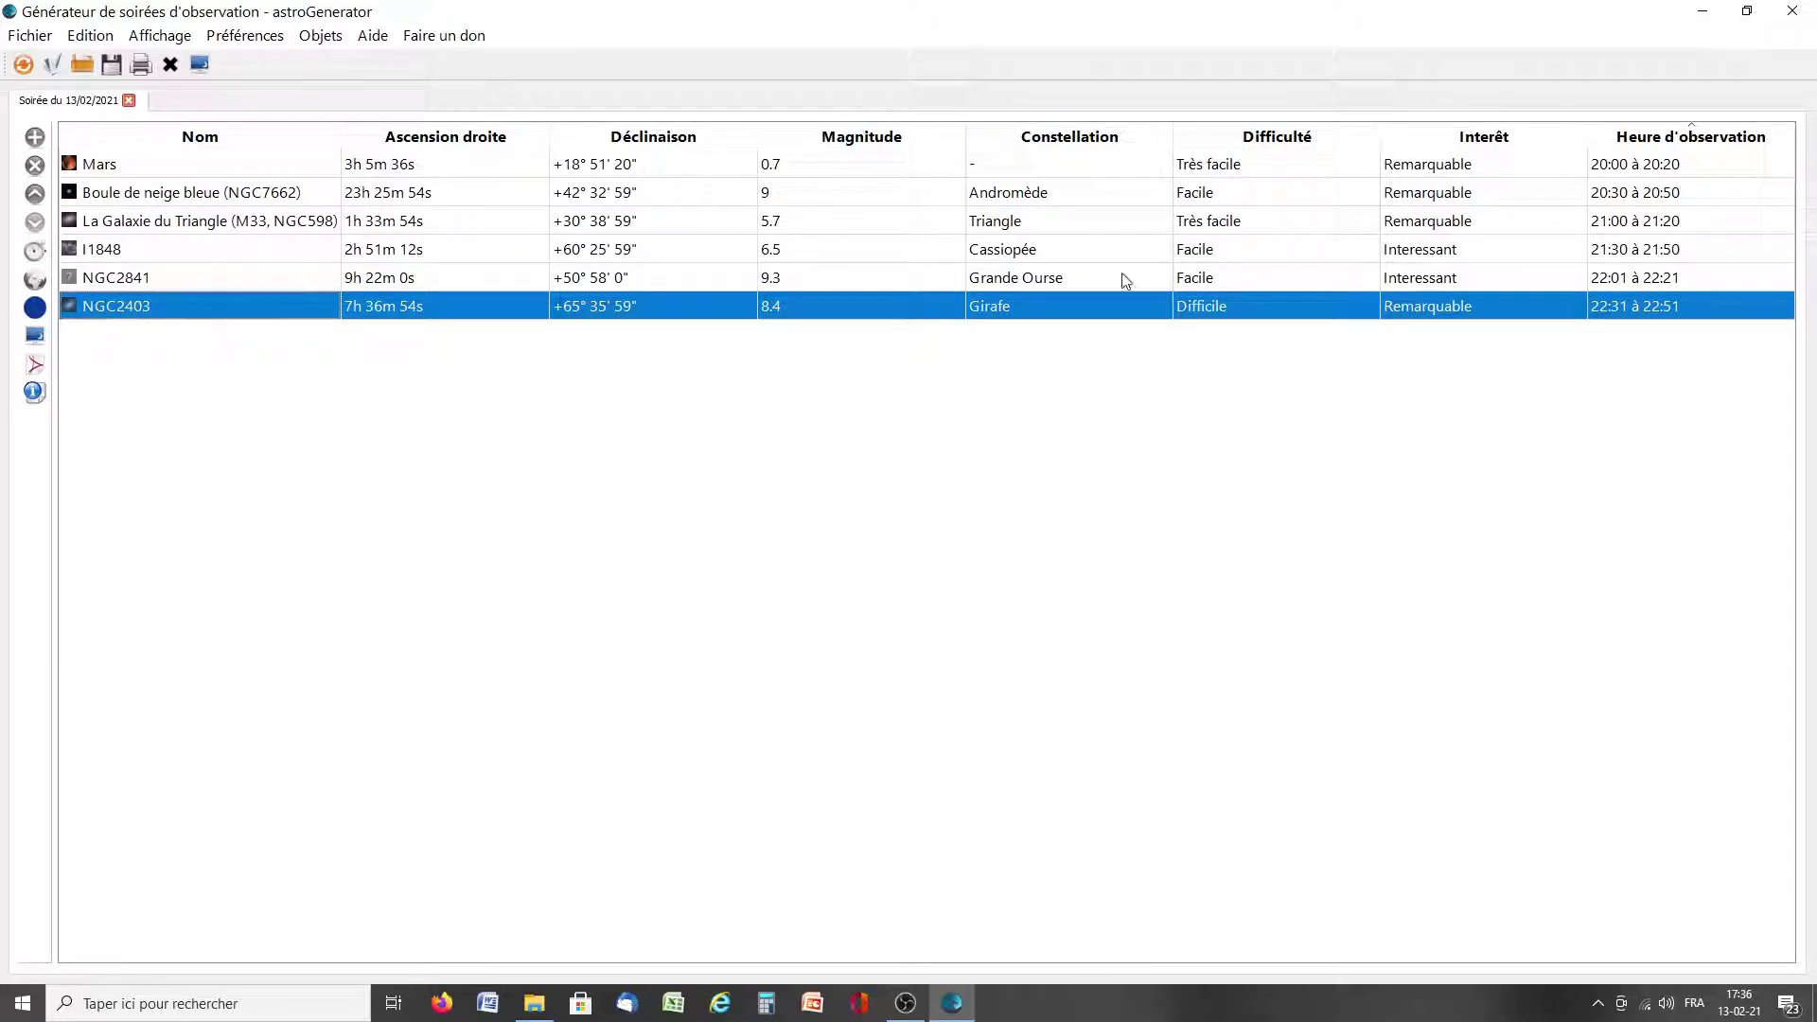
{"action": "left_click", "coordinate": [1242, 170]}
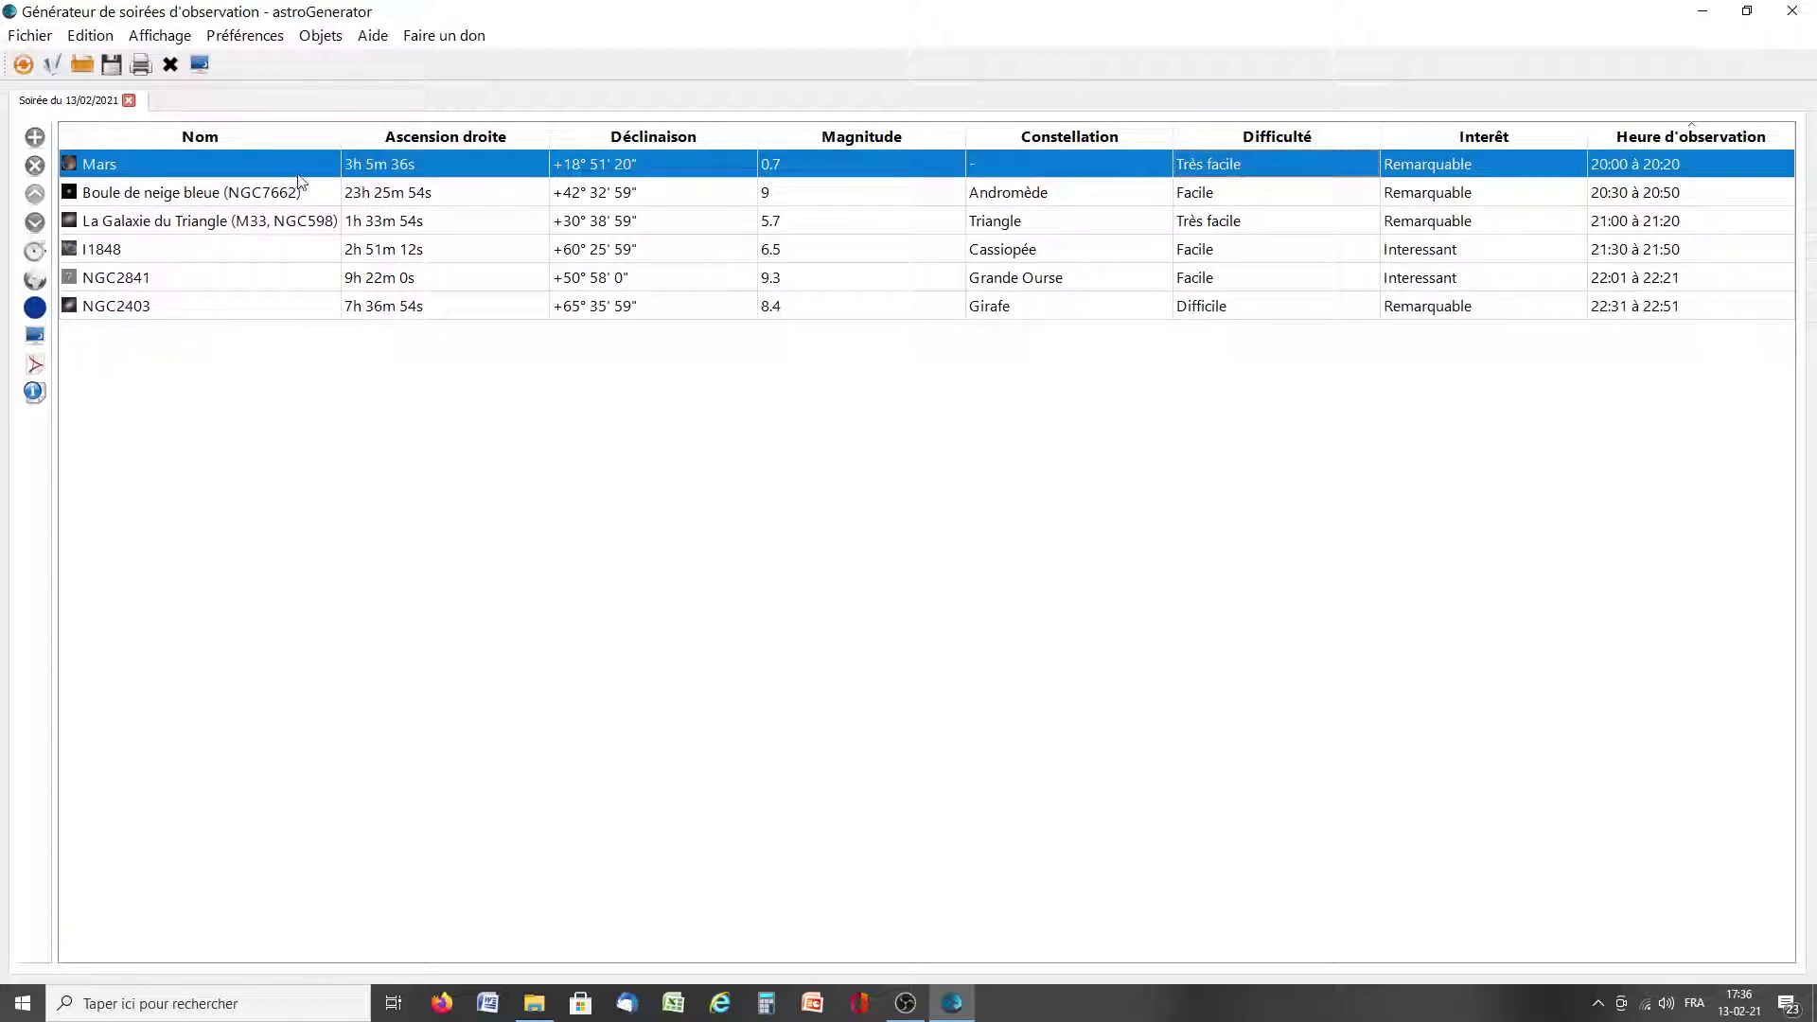
{"action": "left_click", "coordinate": [1242, 219]}
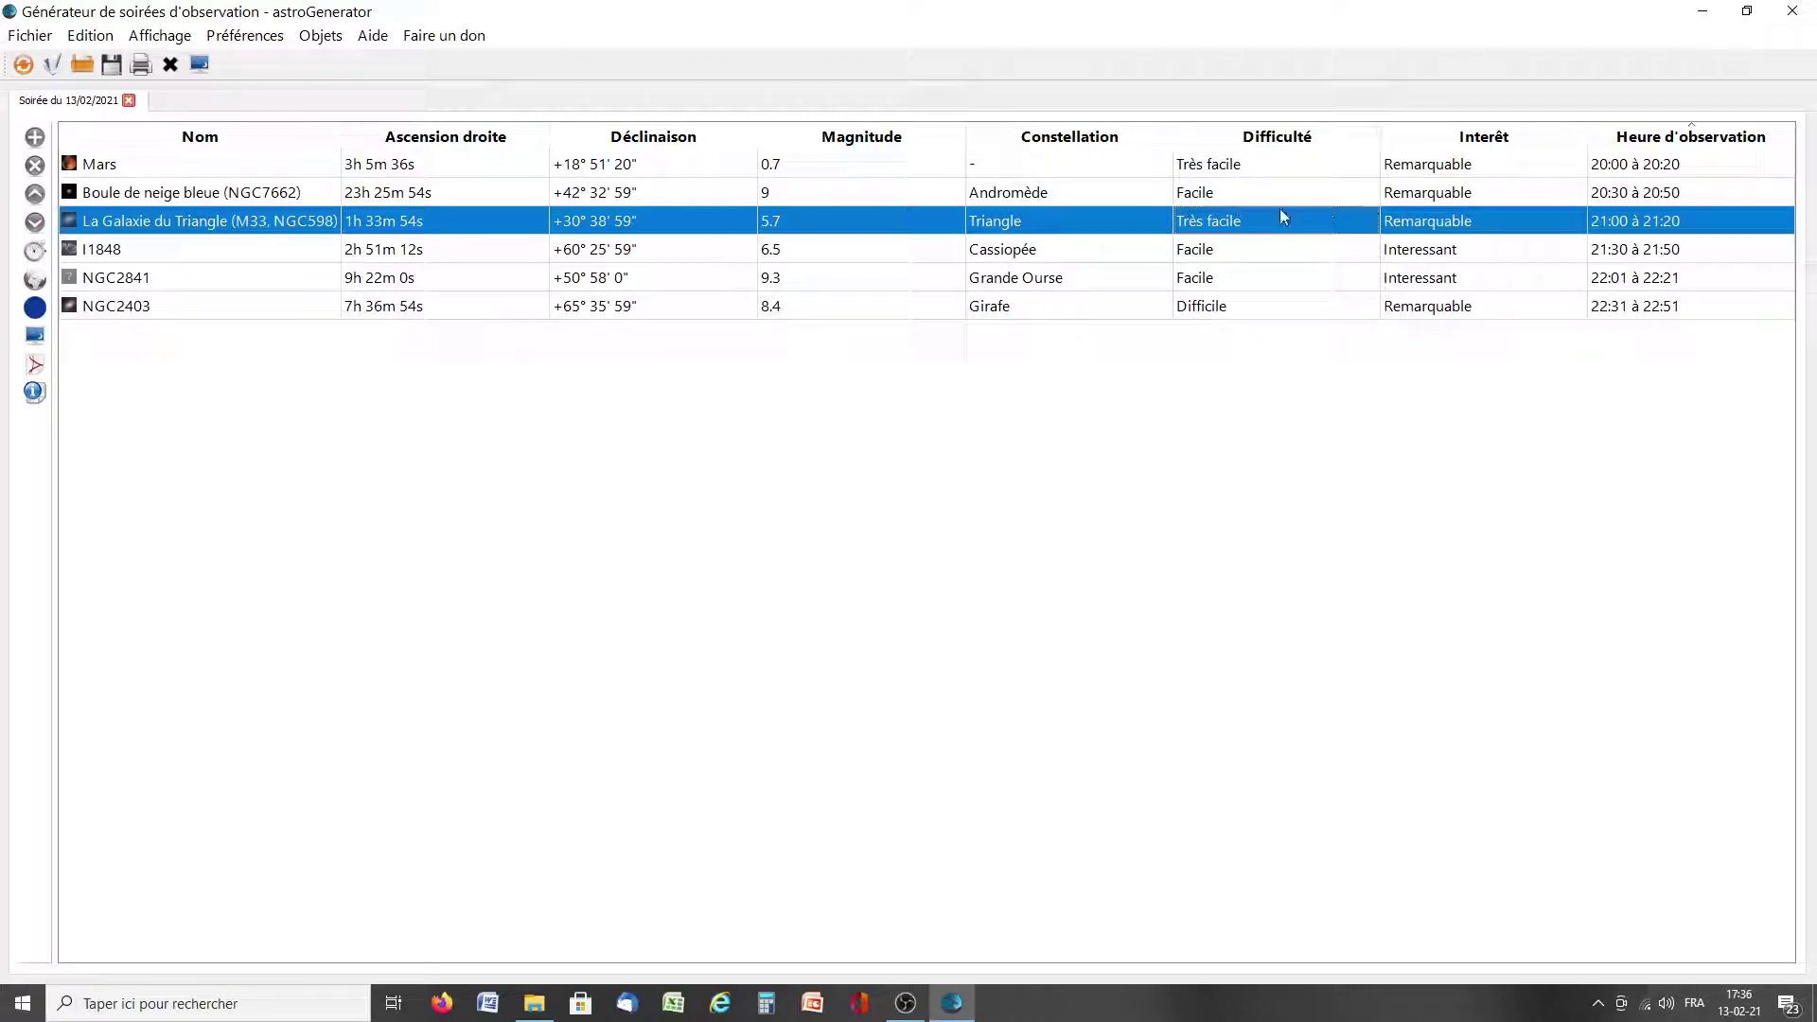
{"action": "left_click", "coordinate": [1206, 316]}
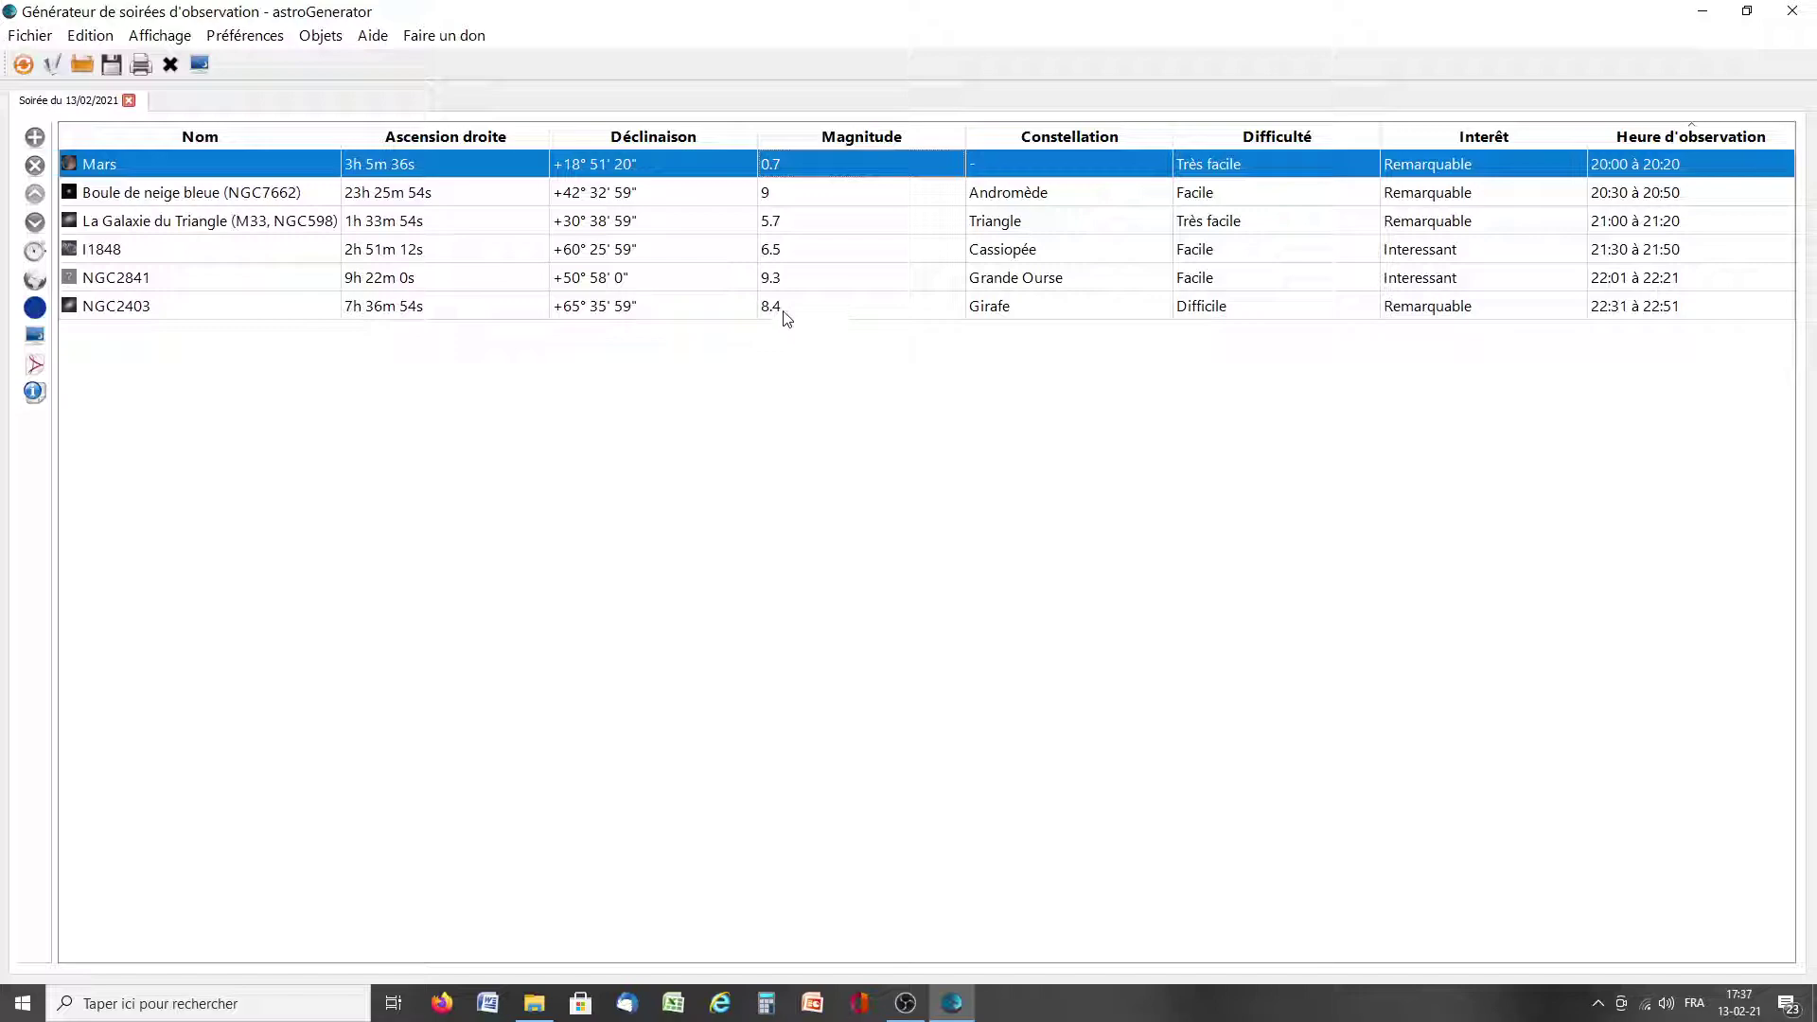
- View the sky map of the generated evening and close it
{"action": "left_click", "coordinate": [802, 282]}
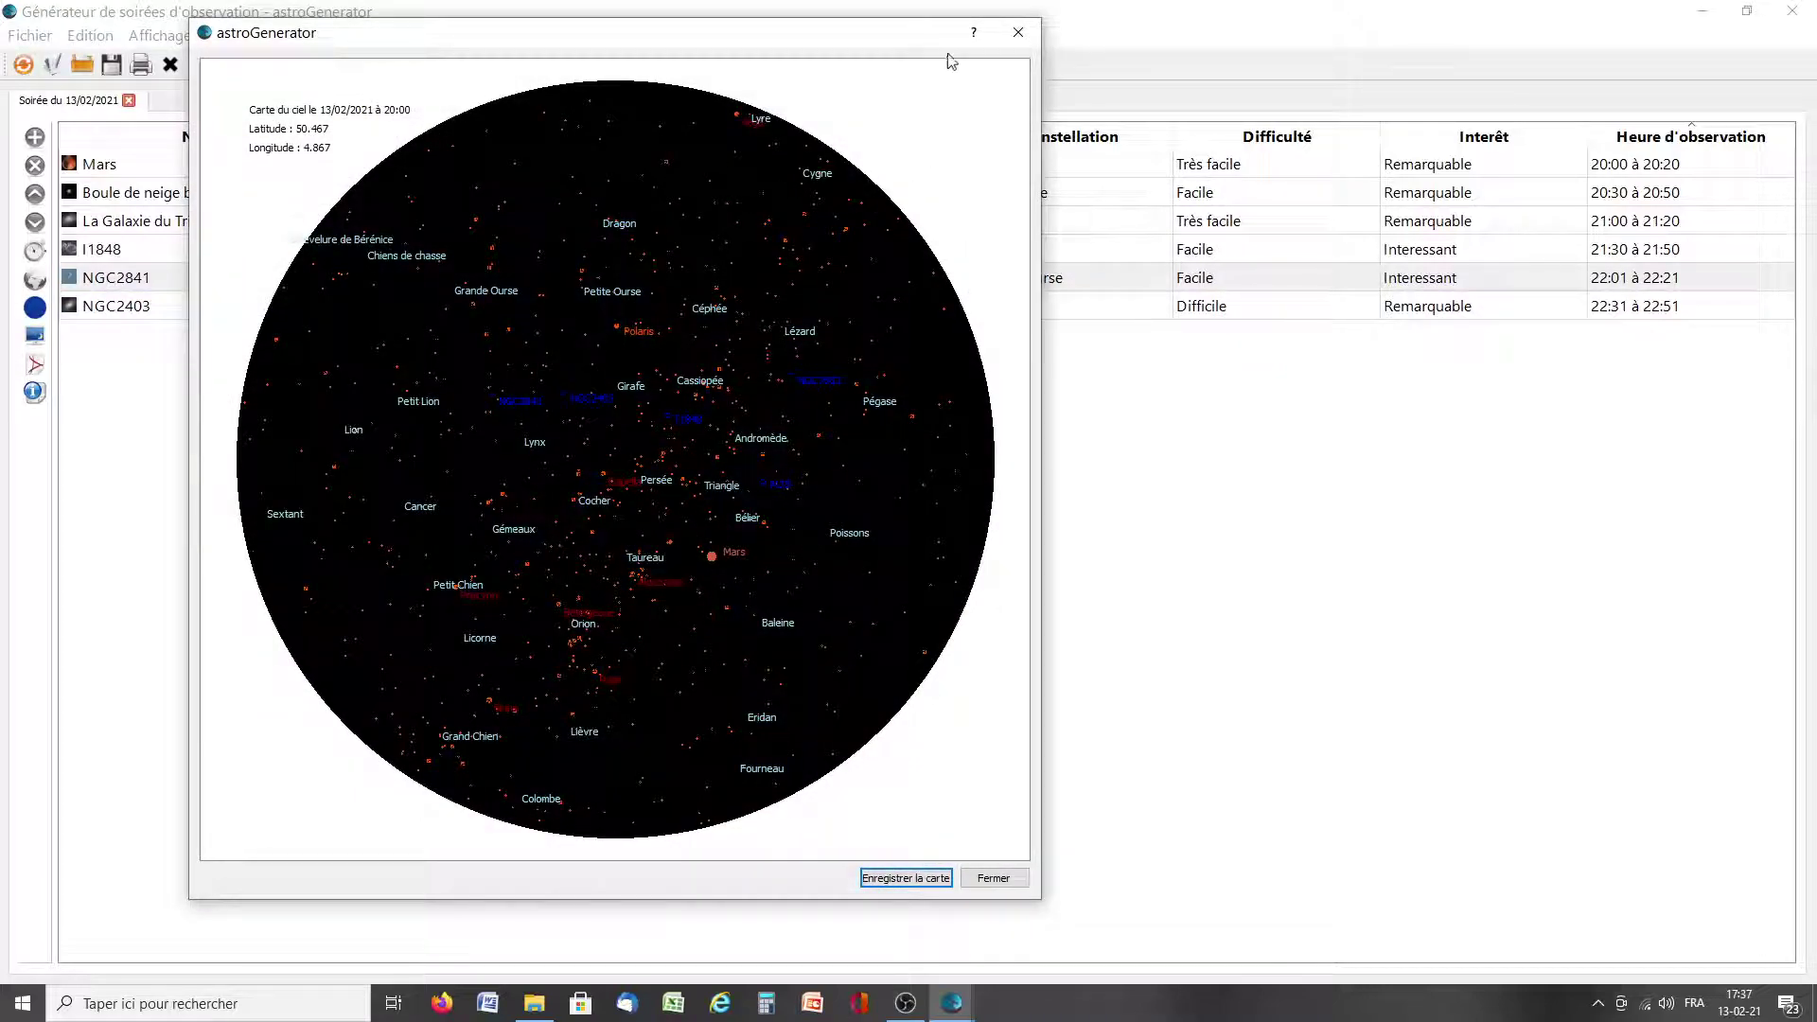
{"action": "left_click", "coordinate": [1017, 32]}
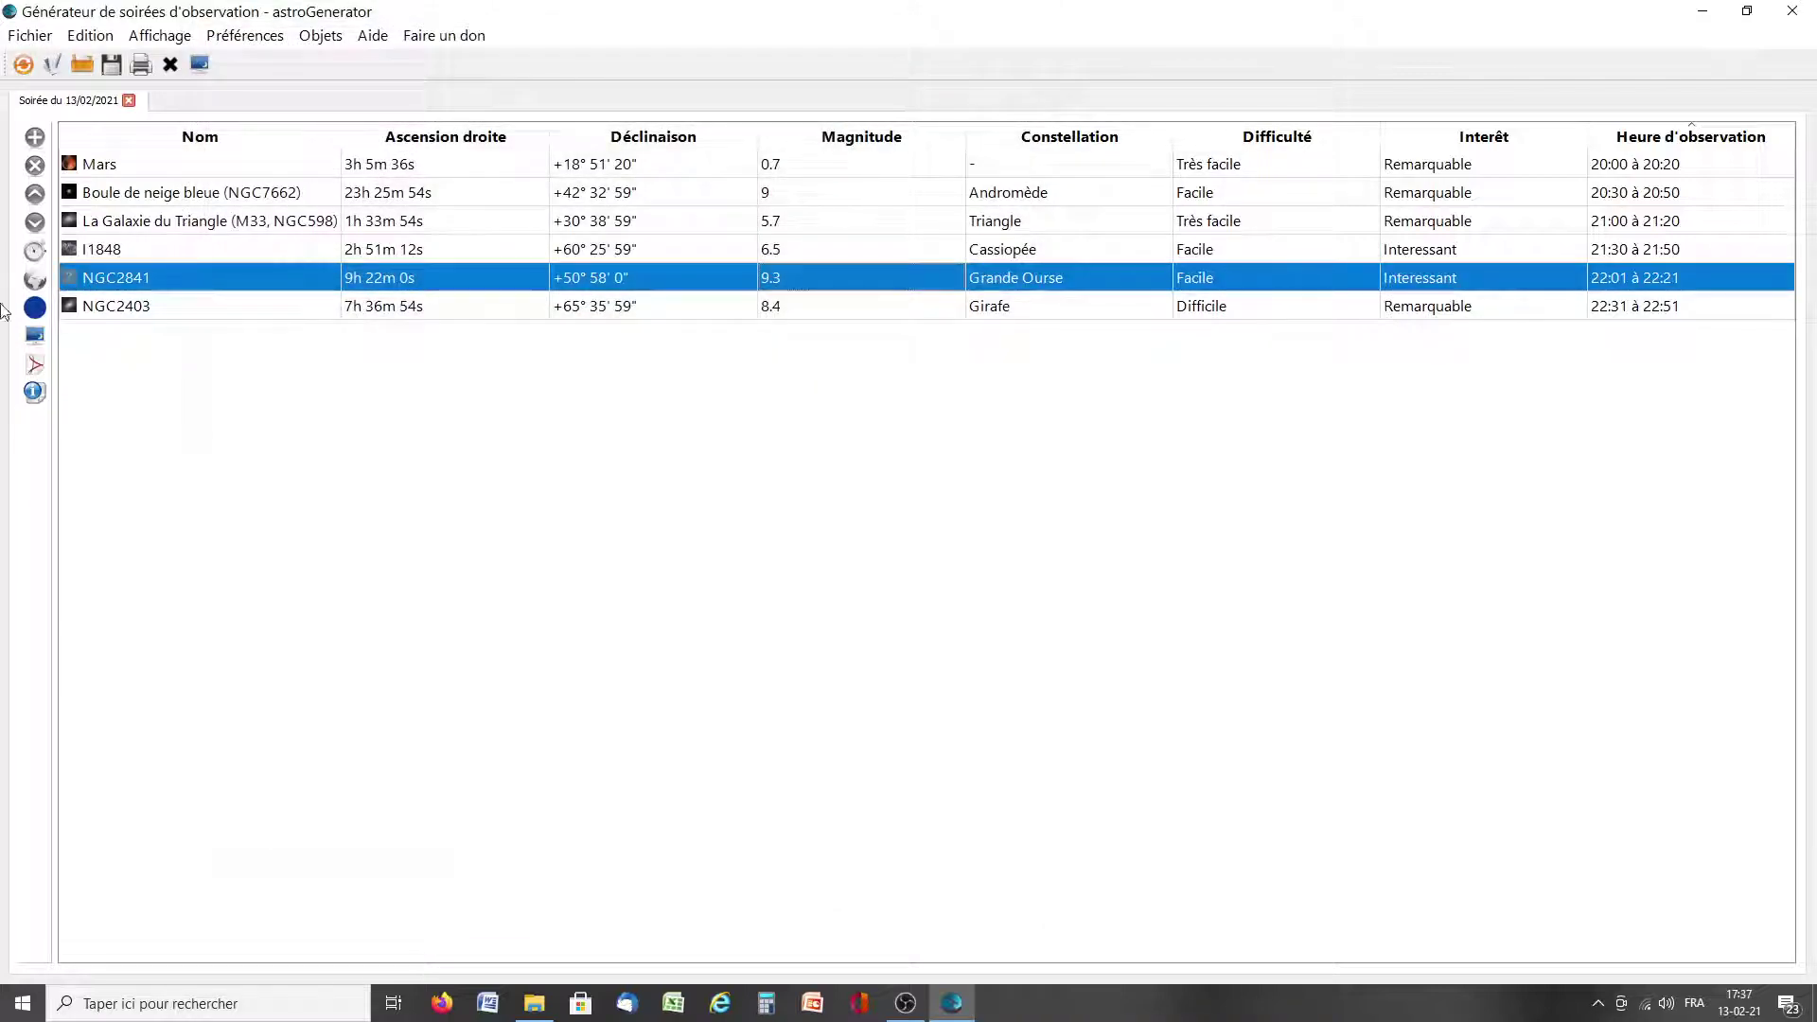
- Print one copy of all pages of the evening on the Scan Only -HP Deskjet 2540 series printer
{"action": "left_click", "coordinate": [140, 64]}
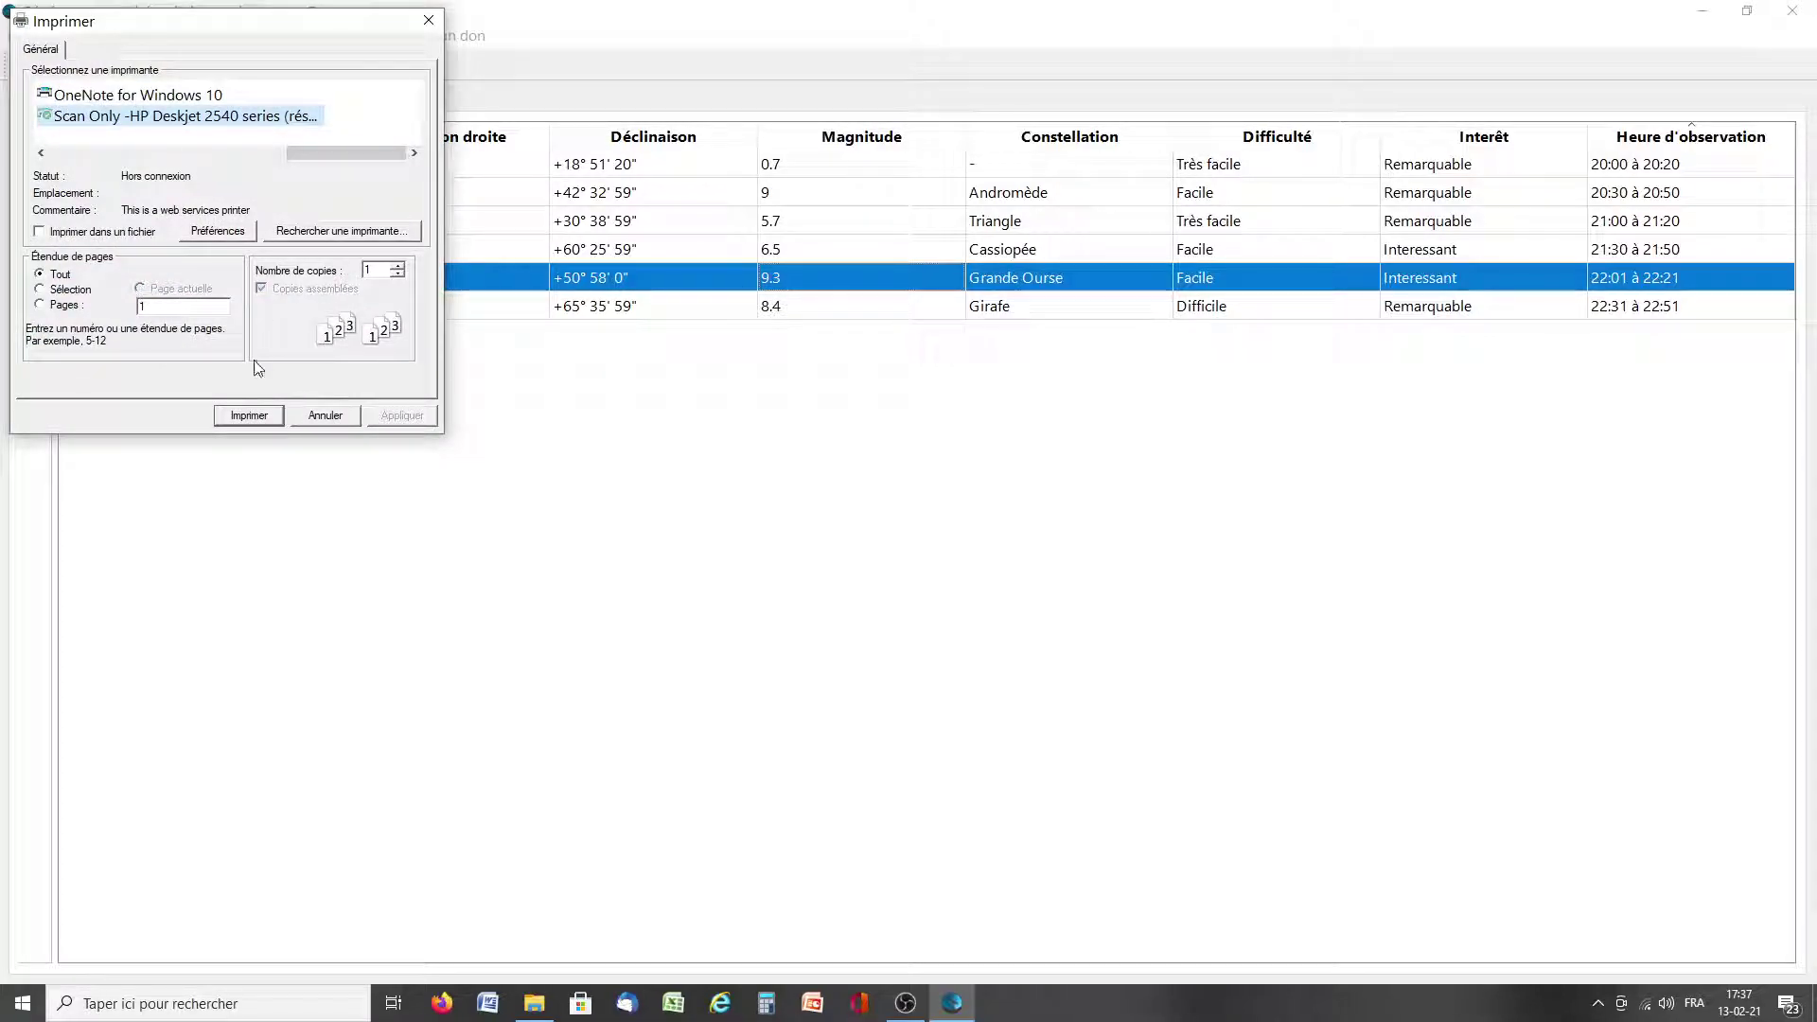
{"action": "left_click", "coordinate": [247, 422]}
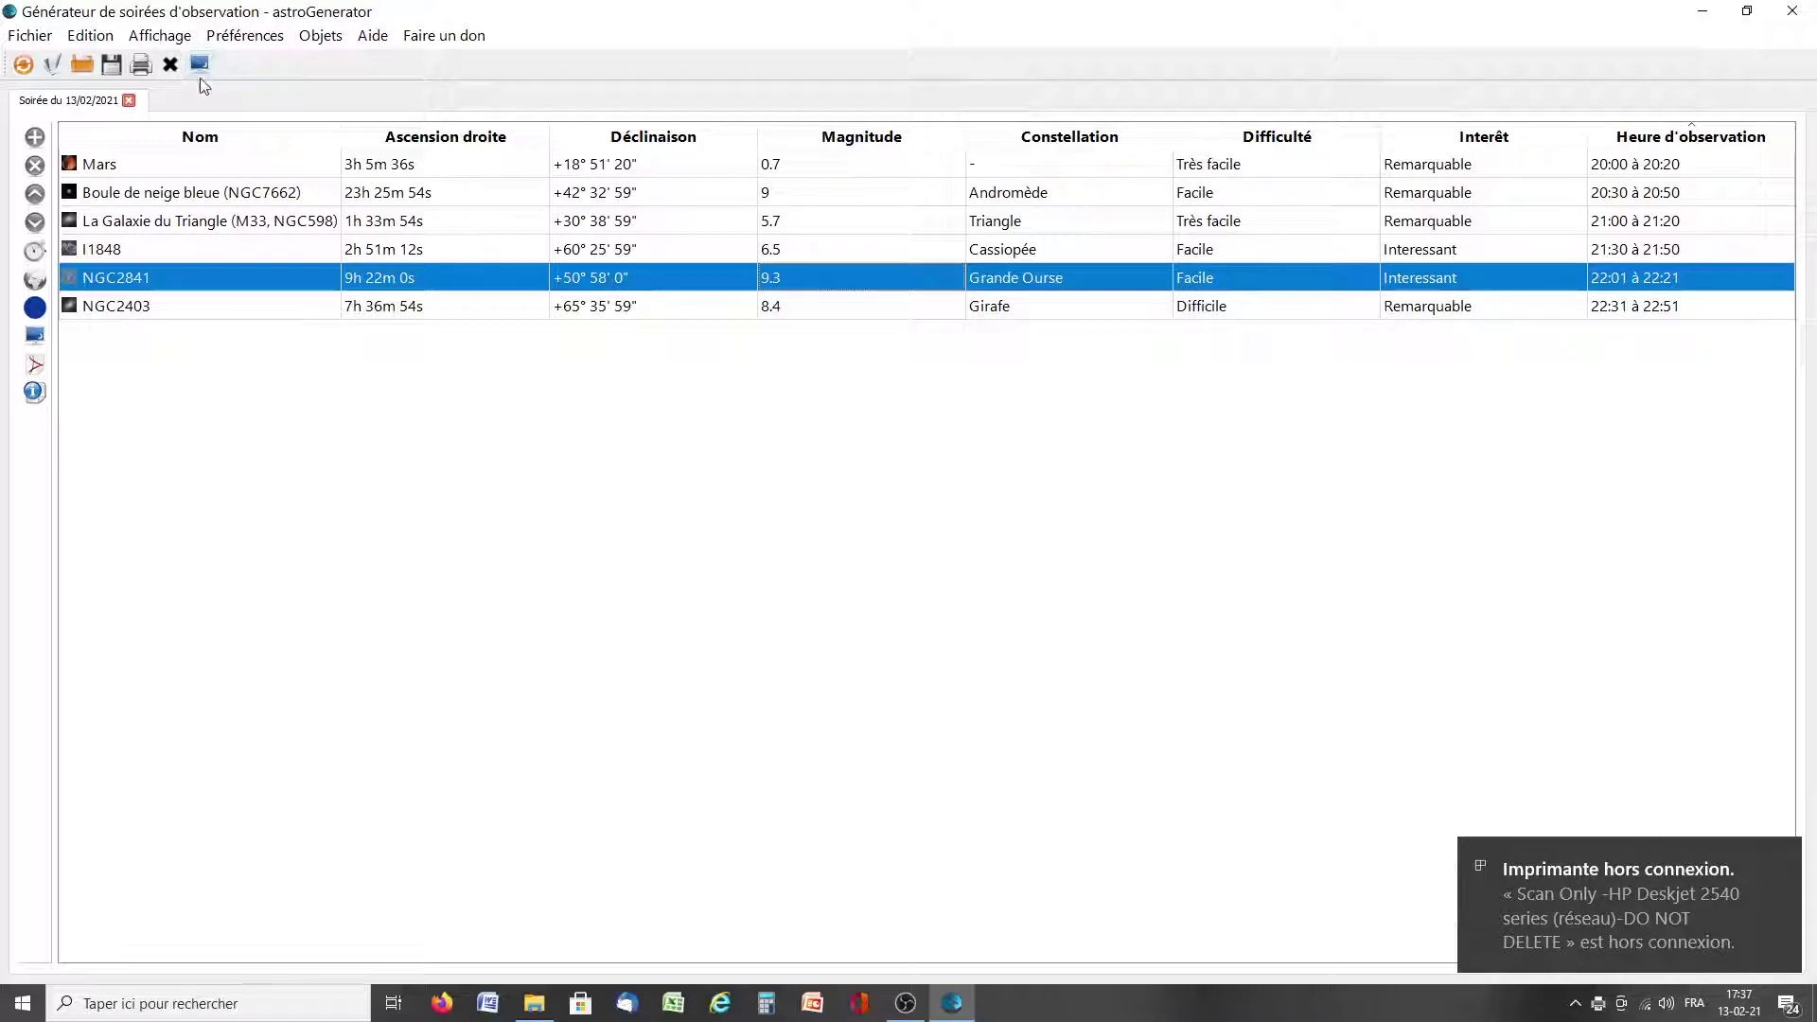
- Save the evening as soiree.soa in the Bureau folder and dismiss the confirmation
{"action": "left_click", "coordinate": [111, 63]}
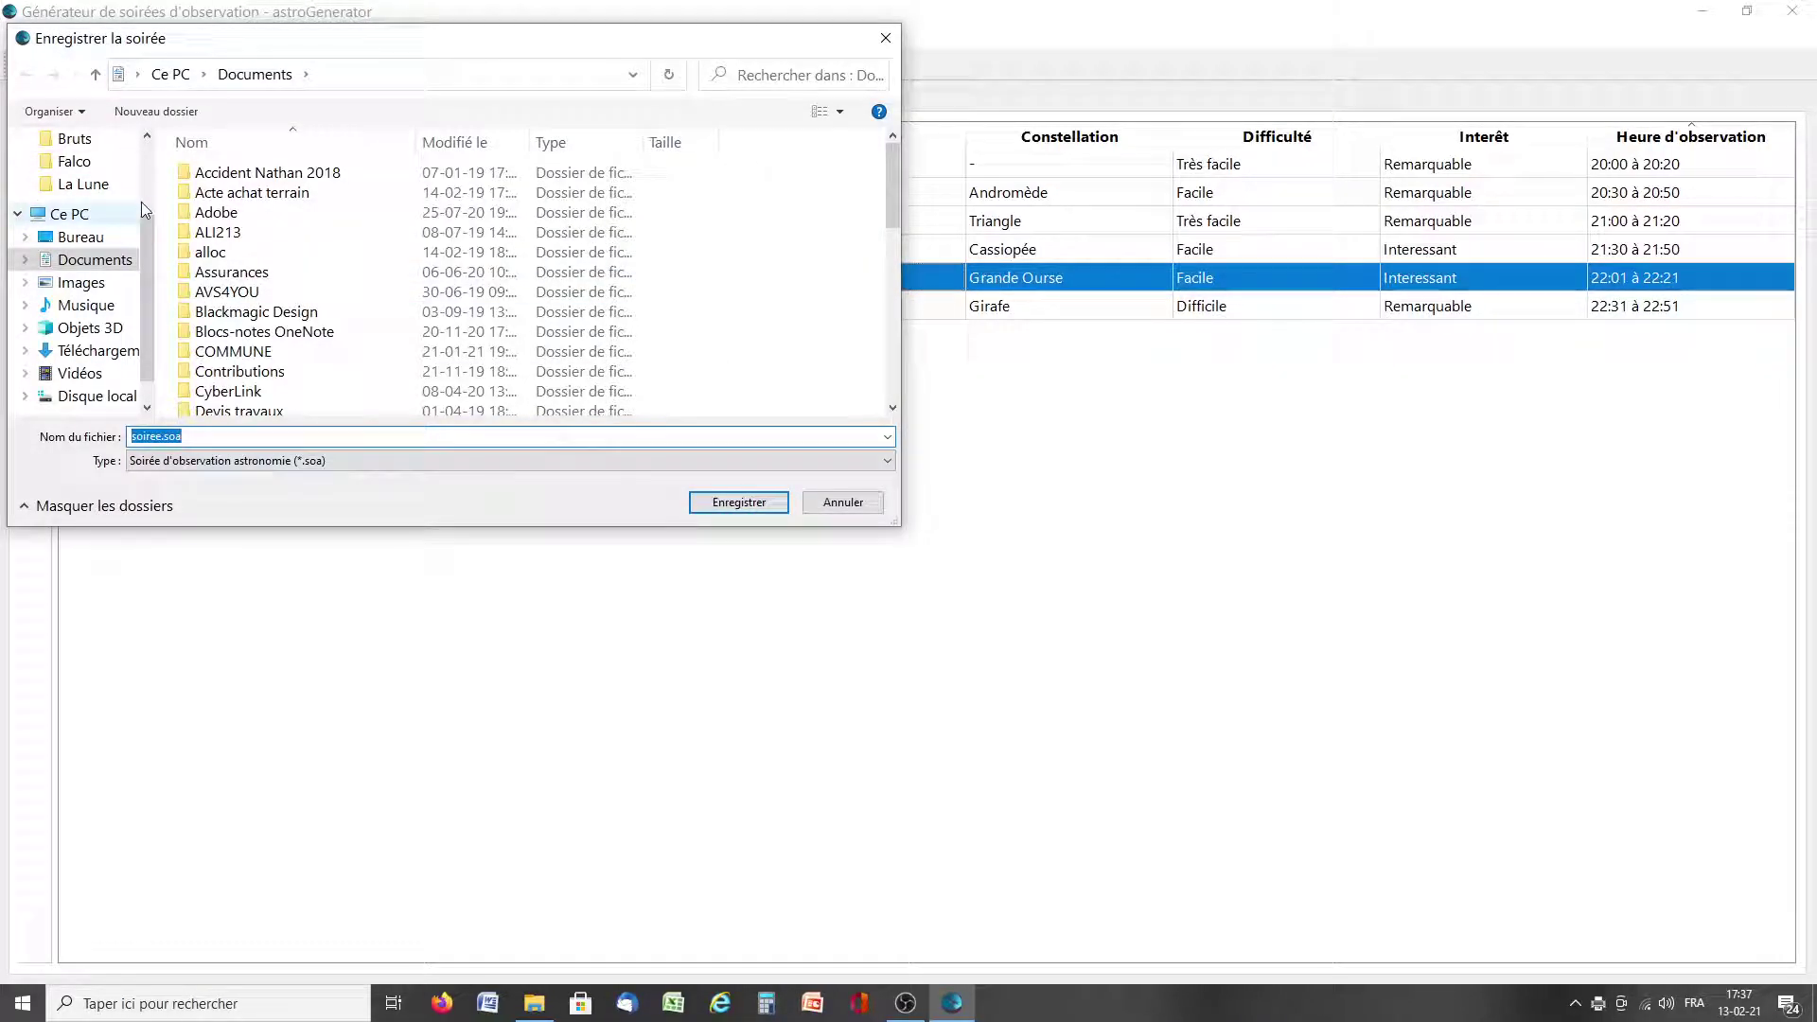
{"action": "left_click", "coordinate": [102, 238]}
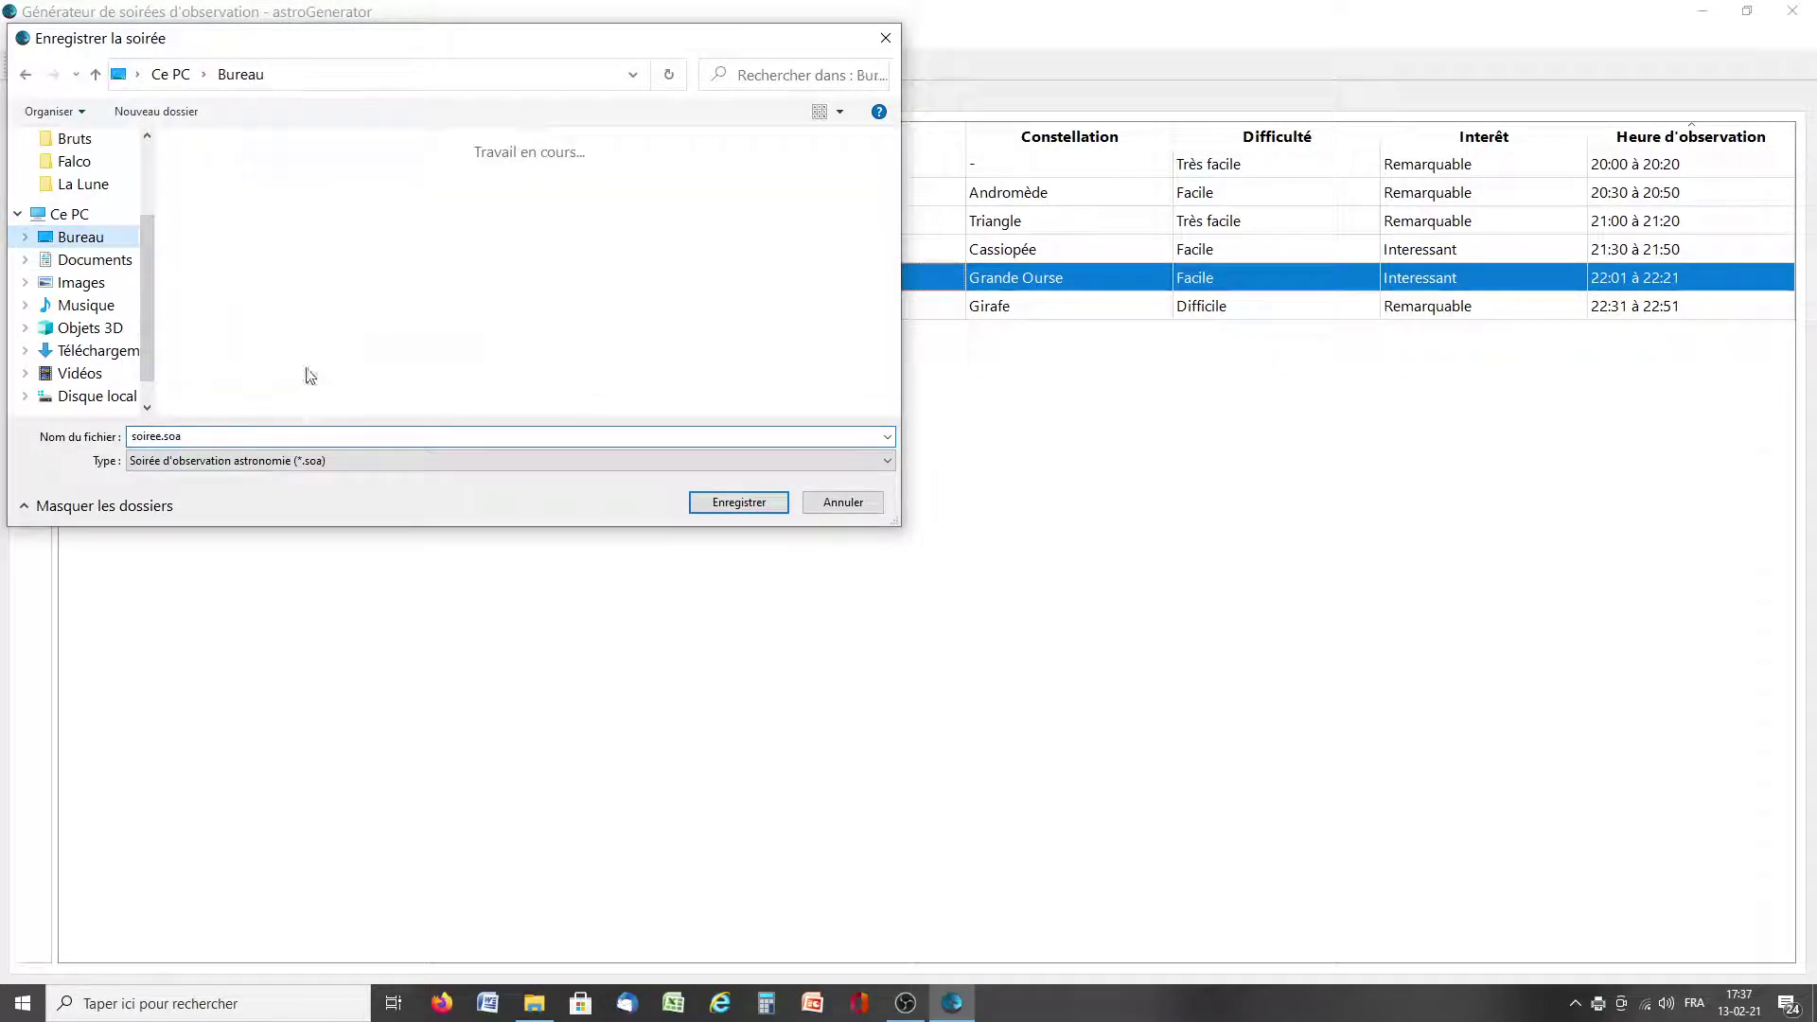
{"action": "left_click", "coordinate": [742, 502]}
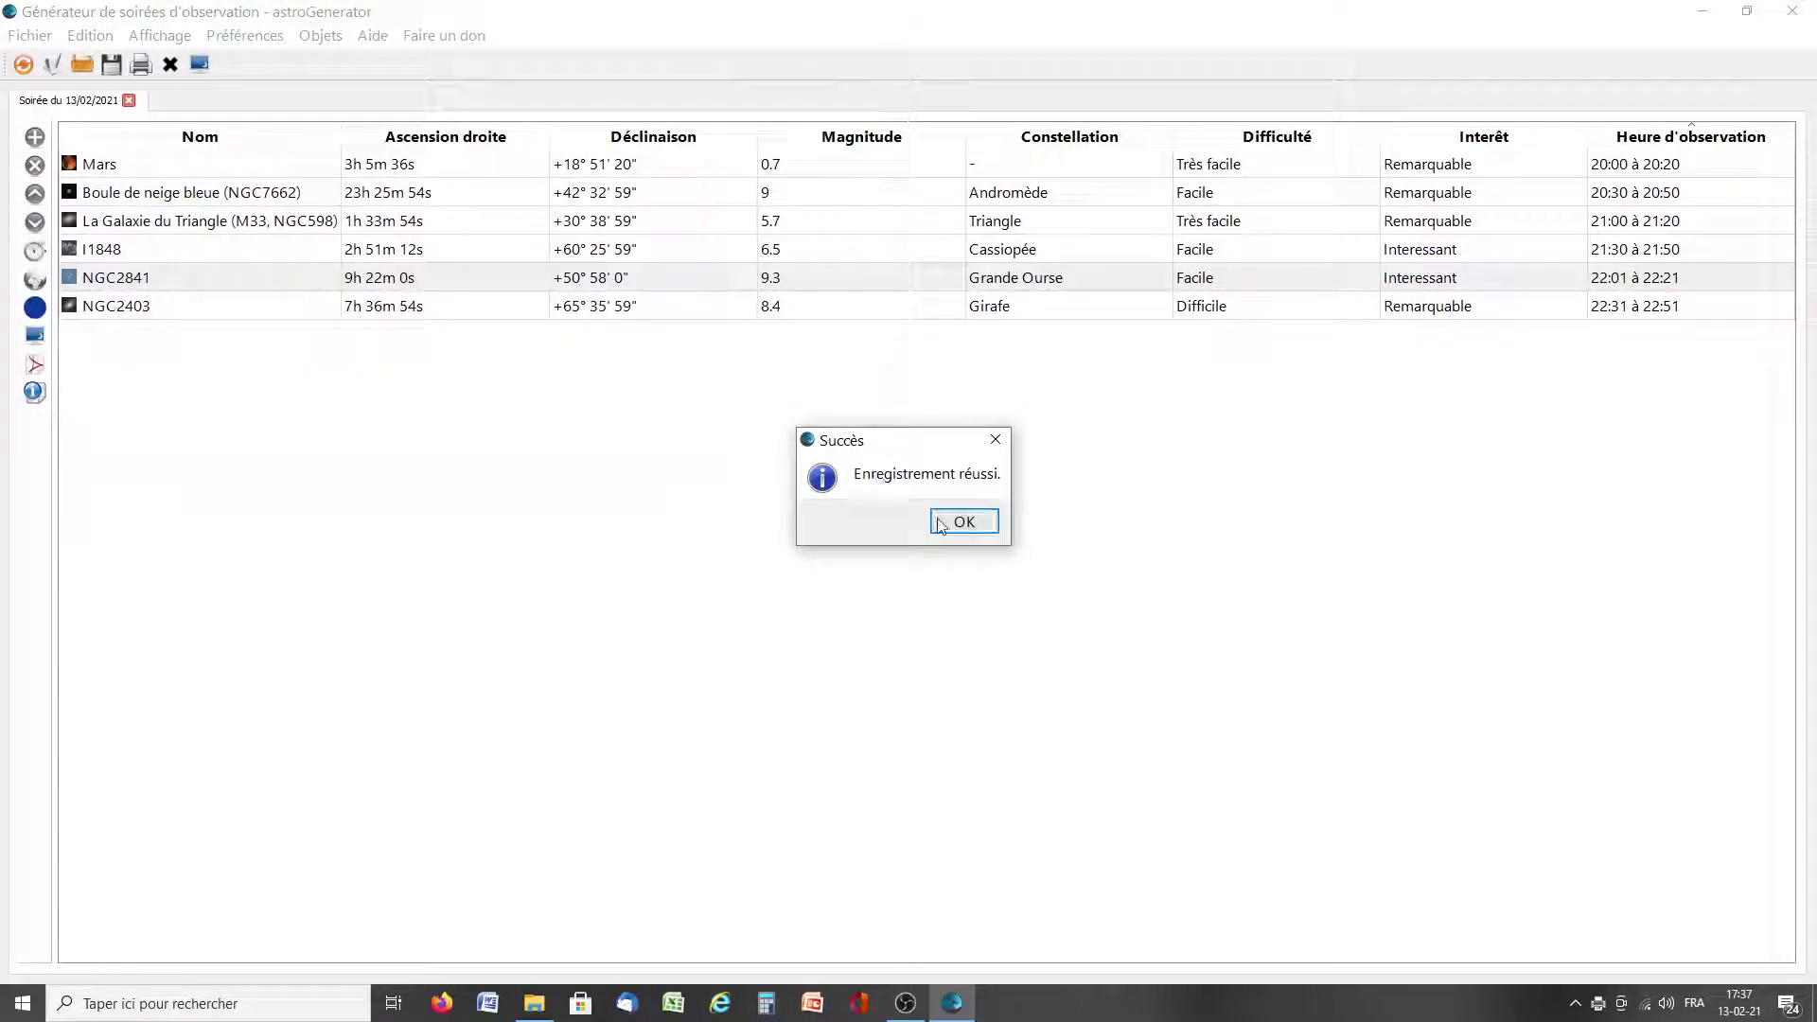
{"action": "key", "text": "Return"}
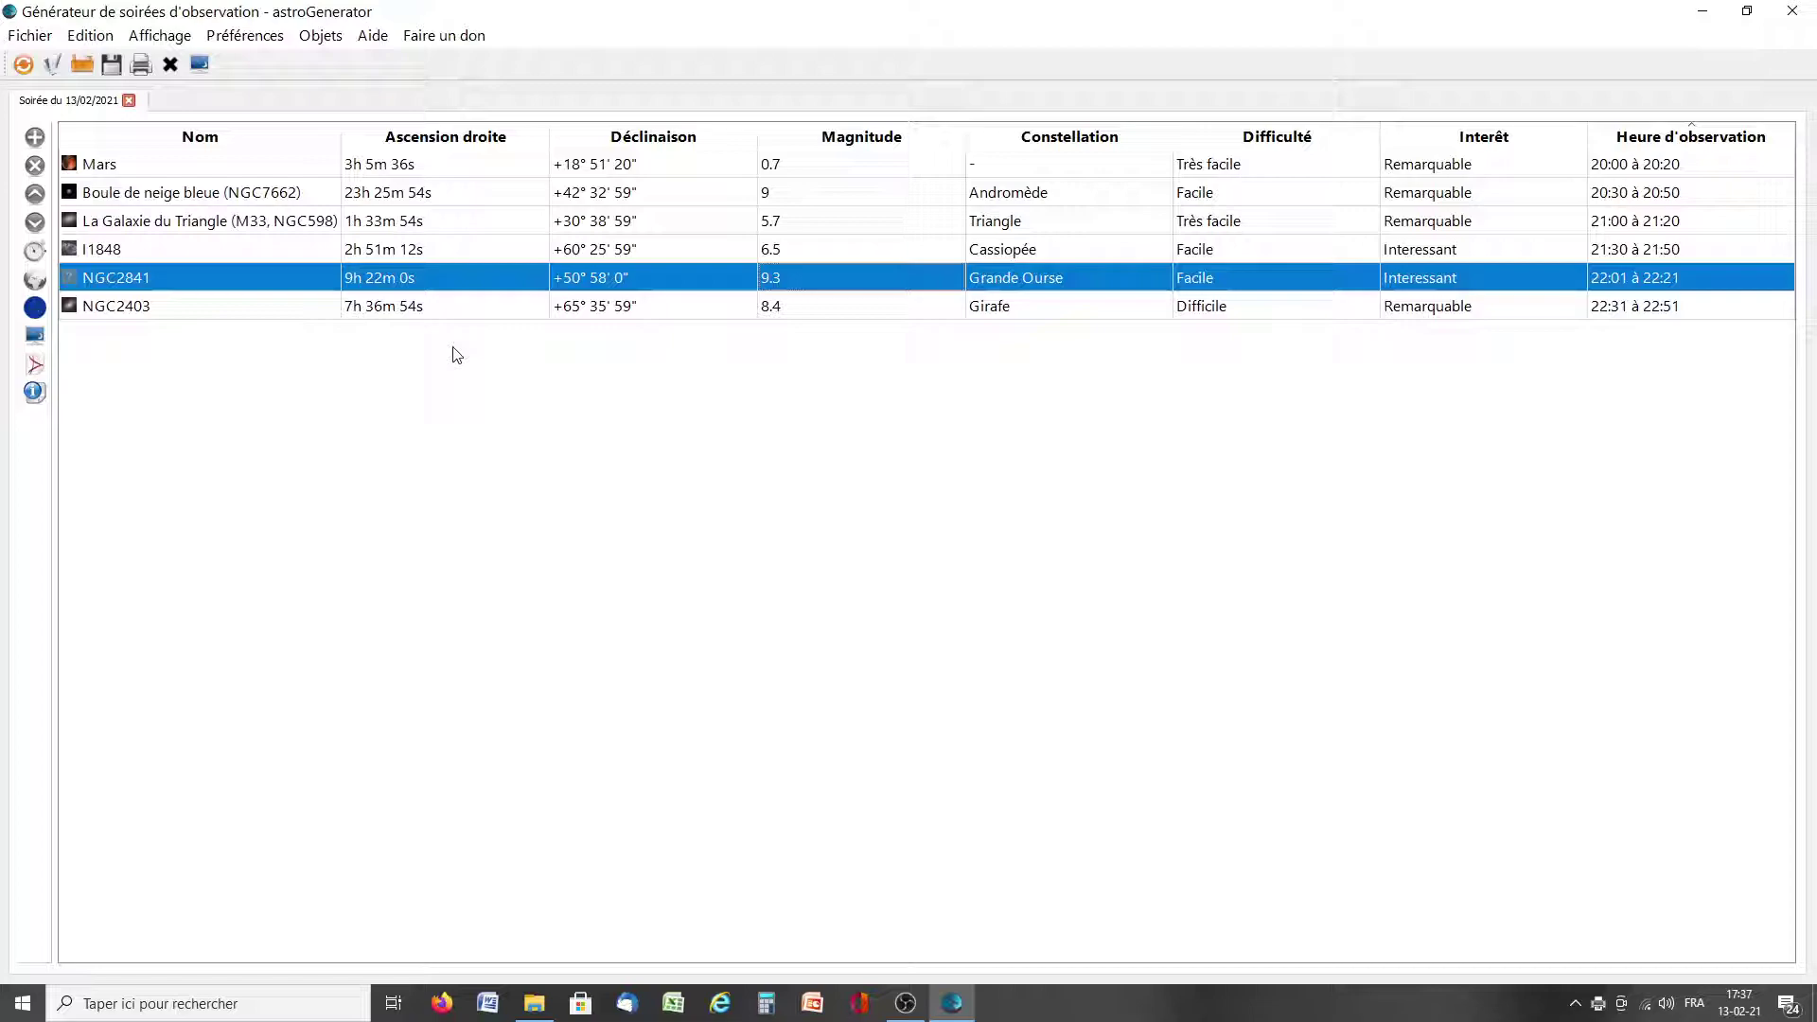
{"action": "left_click_drag", "start_coordinate": [253, 204], "coordinate": [196, 283]}
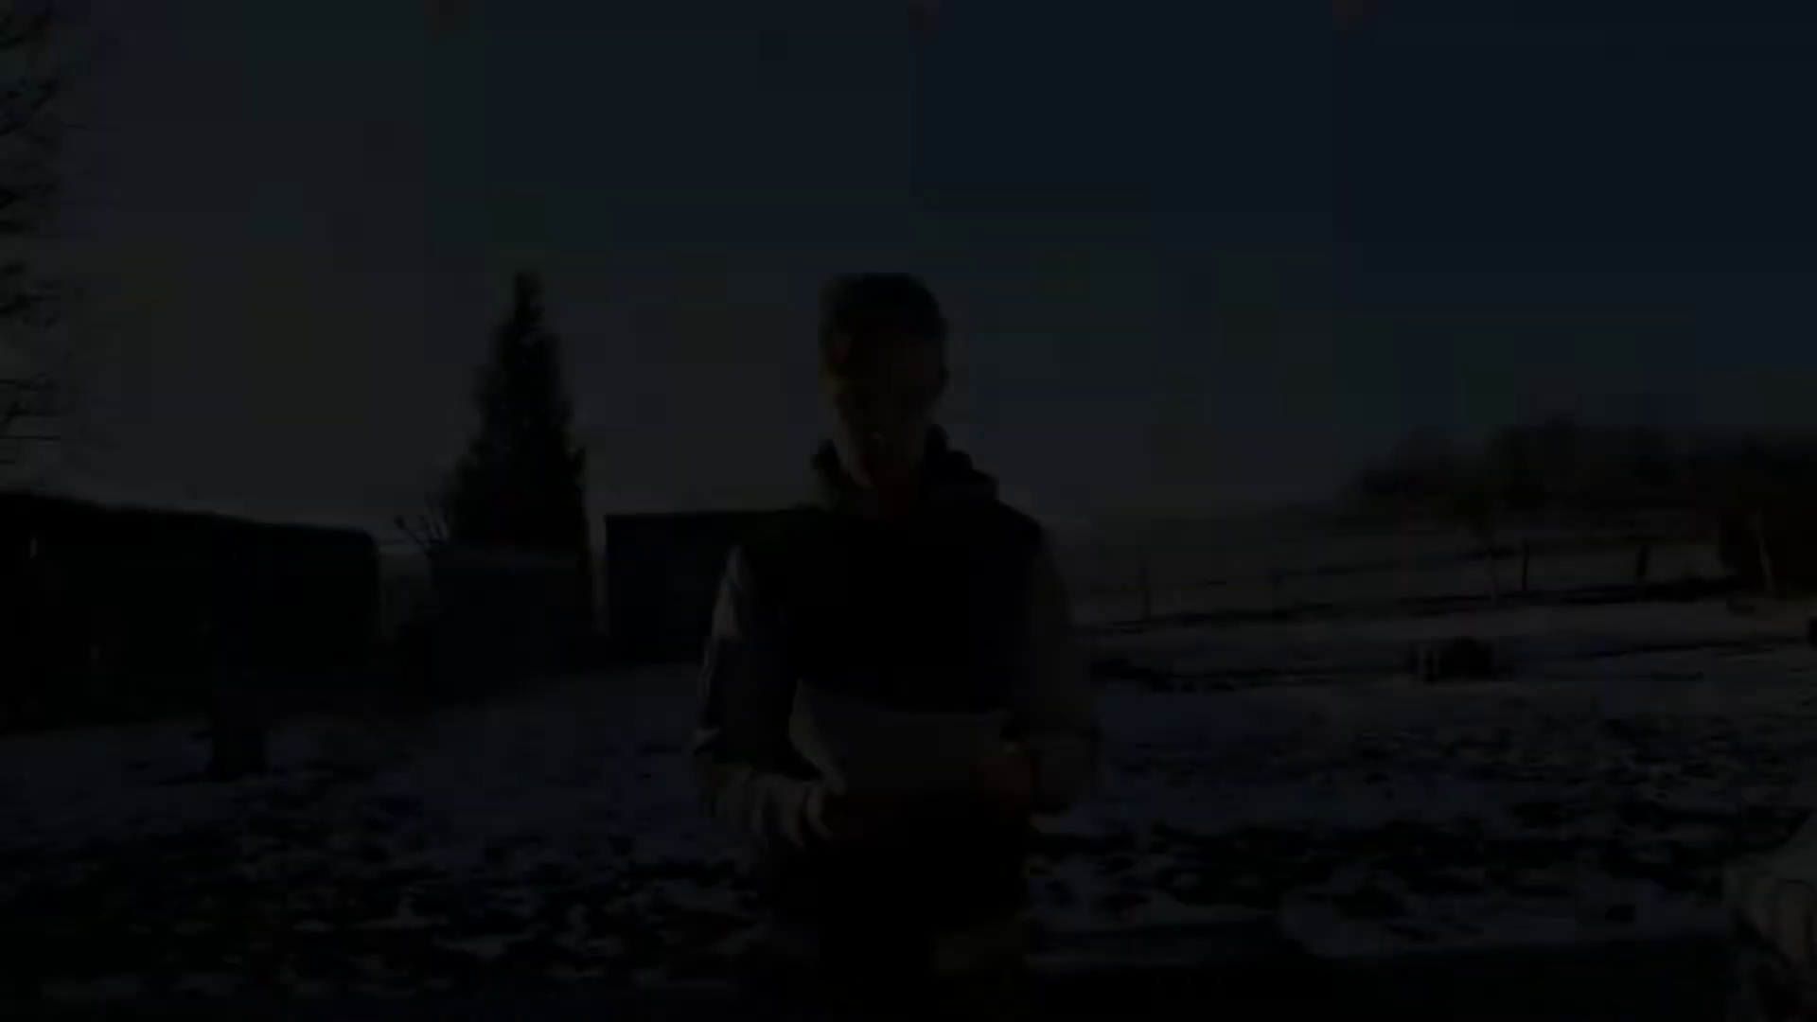